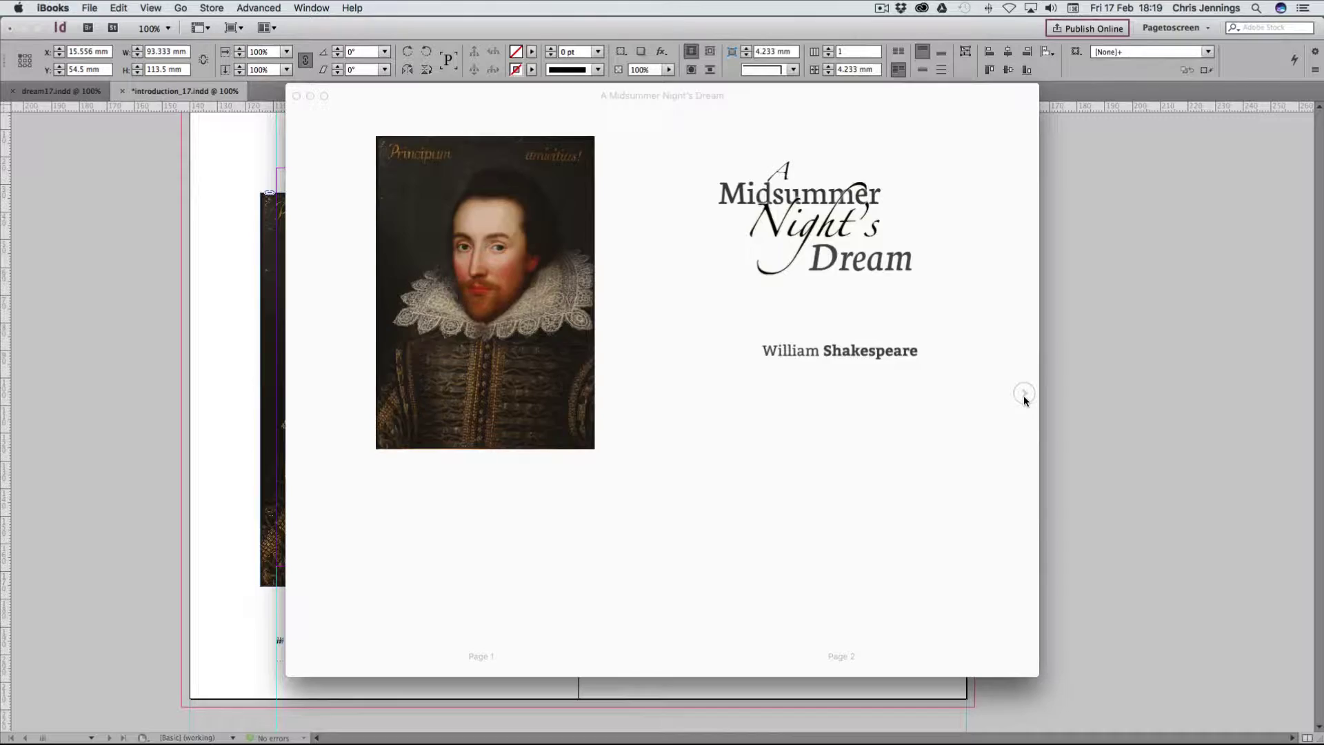
# Page the iBooks preview forward to The Life of Shakespeare, then return to InDesign
pyautogui.click(1023, 393)
pyautogui.click(1023, 394)
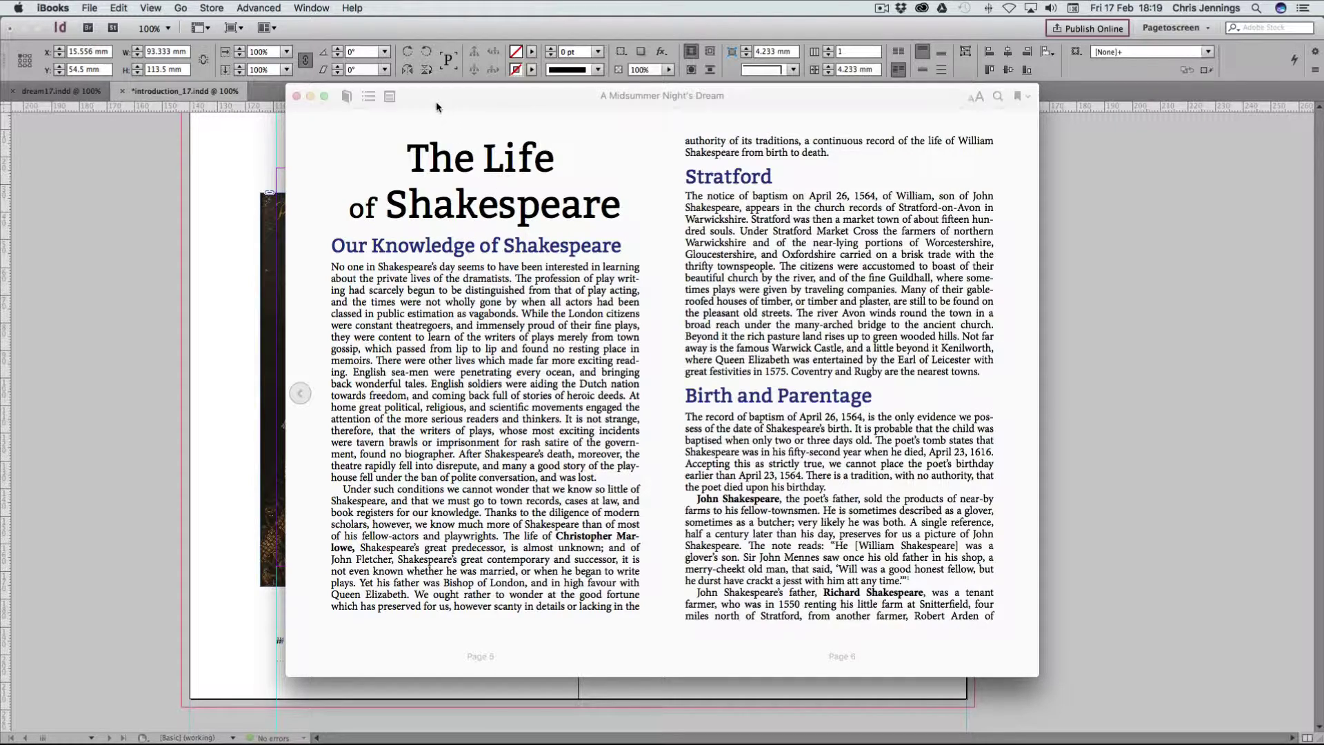
pyautogui.moveTo(435, 101); pyautogui.dragTo(604, 113)
pyautogui.click(346, 172)
pyautogui.scroll(-15, 347, 177)
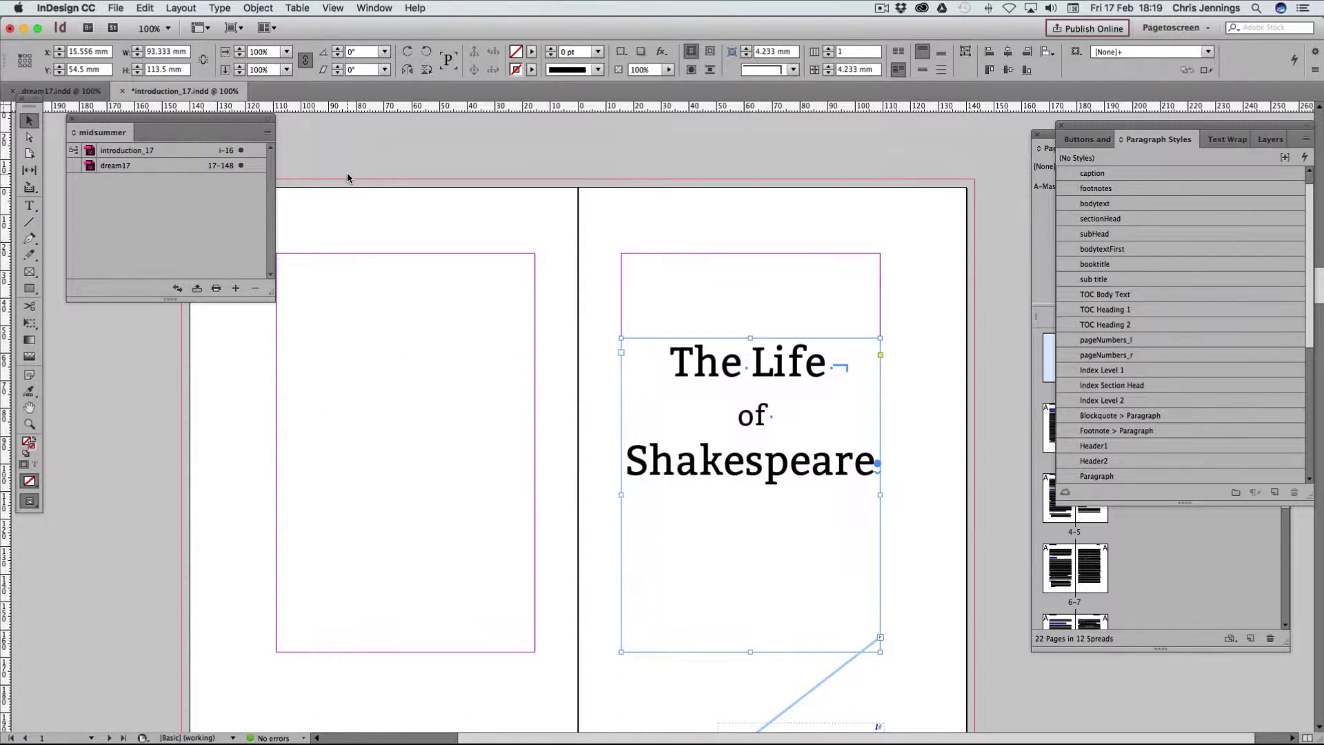
# Scroll the InDesign document down to the Our Knowledge of Shakespeare spread
pyautogui.scroll(-10, 346, 177)
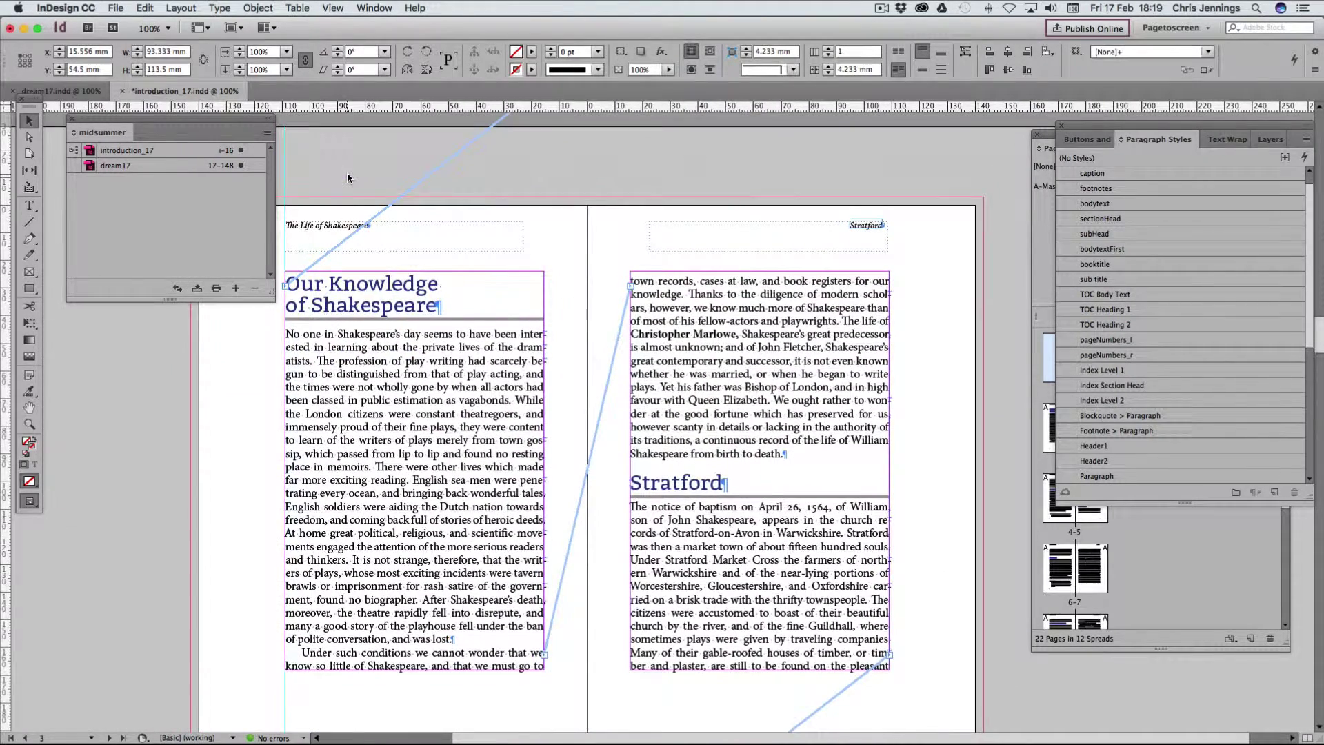
pyautogui.scroll(-2, 347, 178)
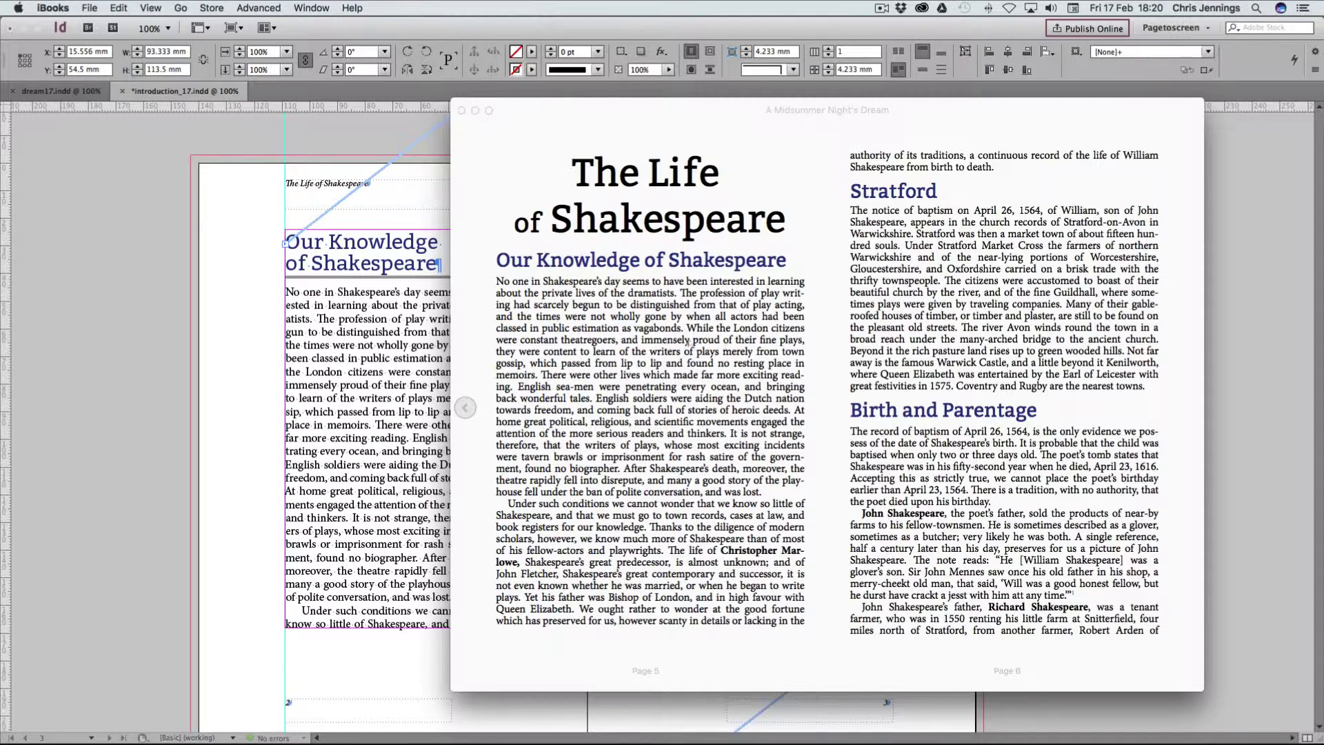
# Turn the iBooks preview ahead three spreads to pages 11–12, then close it
pyautogui.click(1188, 407)
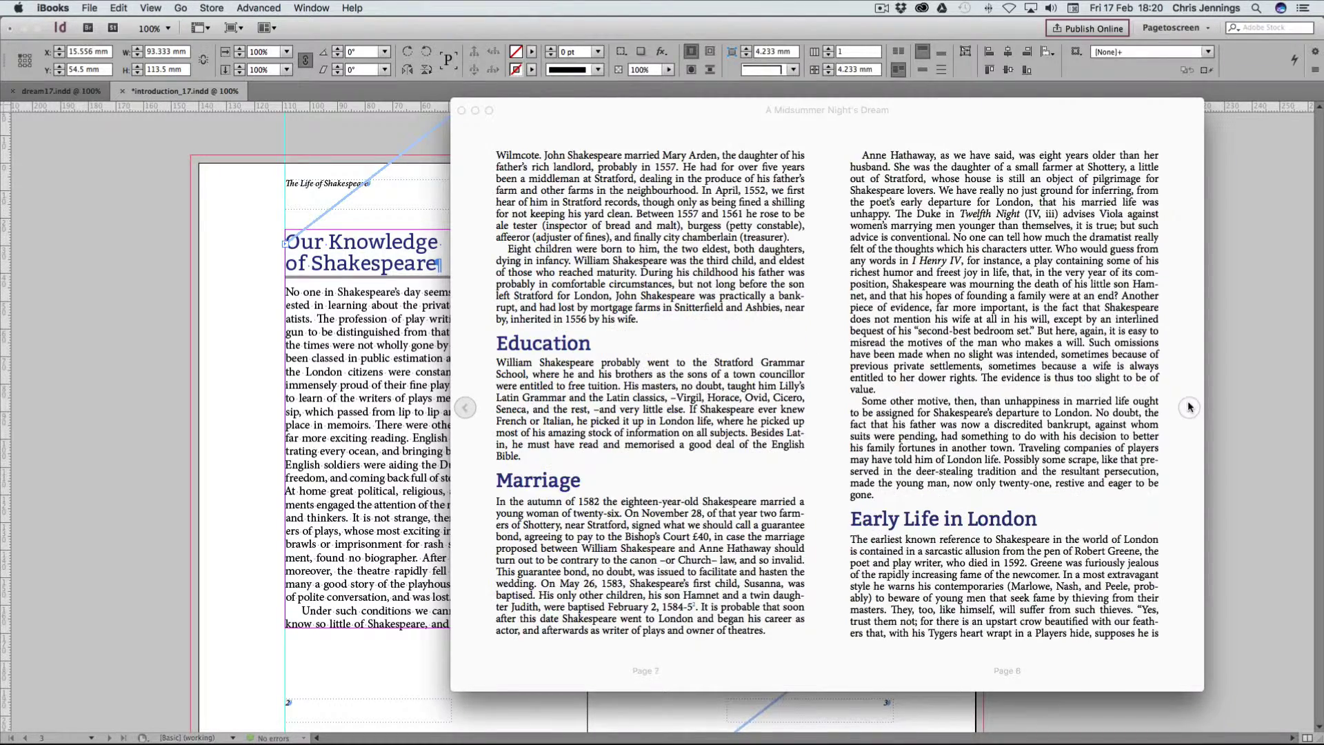
pyautogui.click(1187, 408)
pyautogui.click(1188, 407)
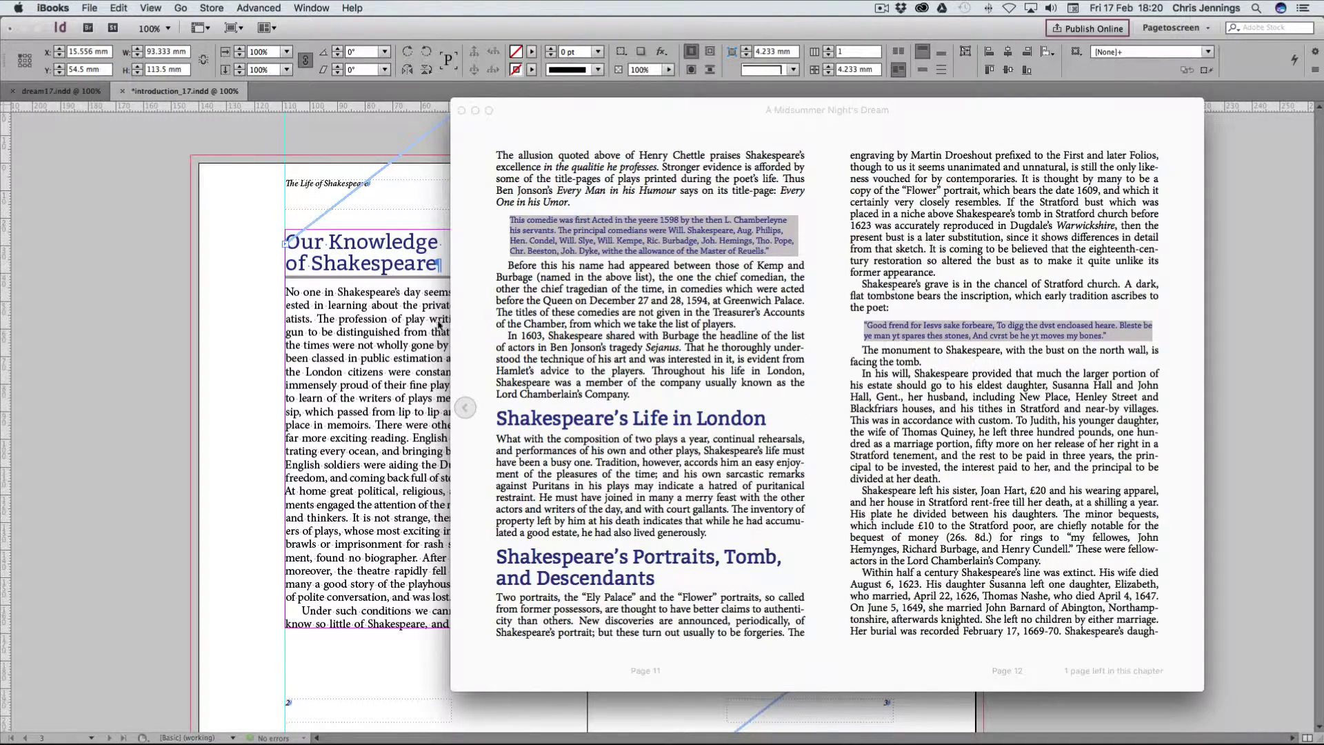
pyautogui.click(411, 325)
# Scroll InDesign down to the Later Allusions spread on pages 10–11, then switch to iBooks
pyautogui.scroll(-8, 487, 346)
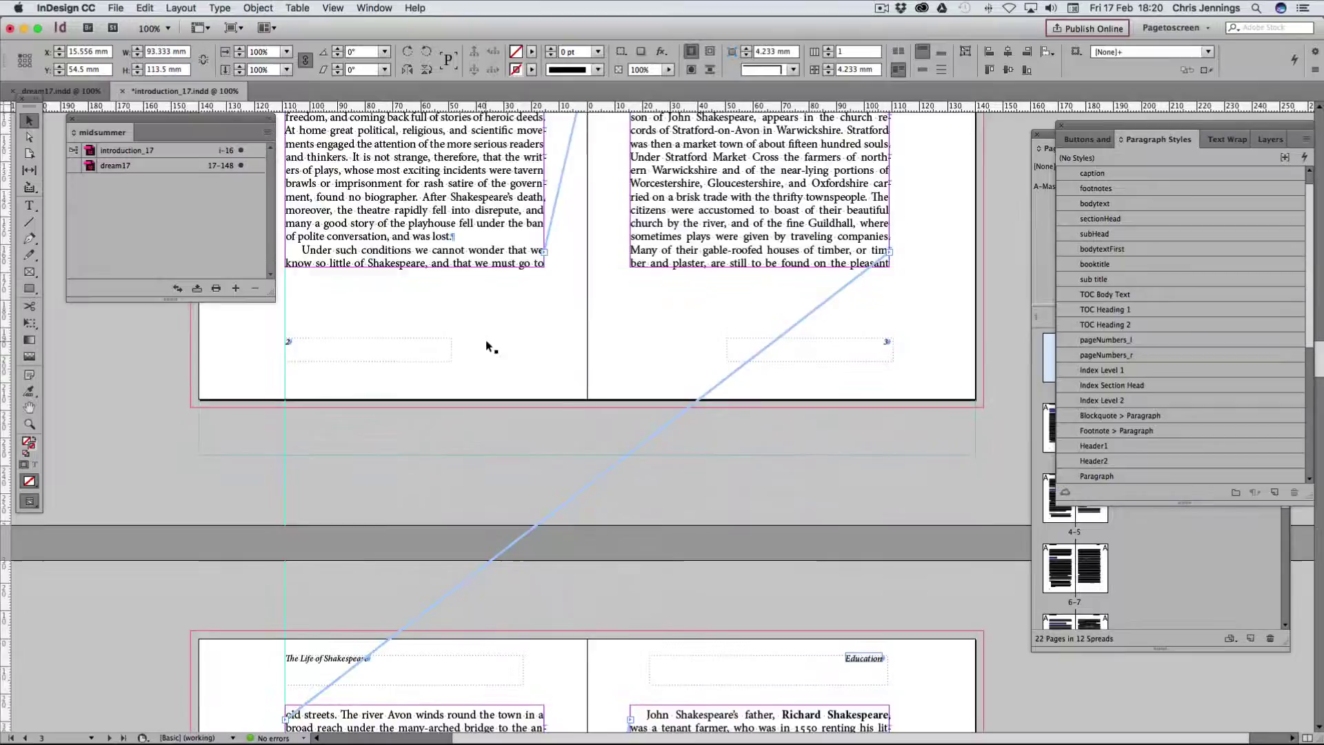
pyautogui.scroll(-20, 487, 346)
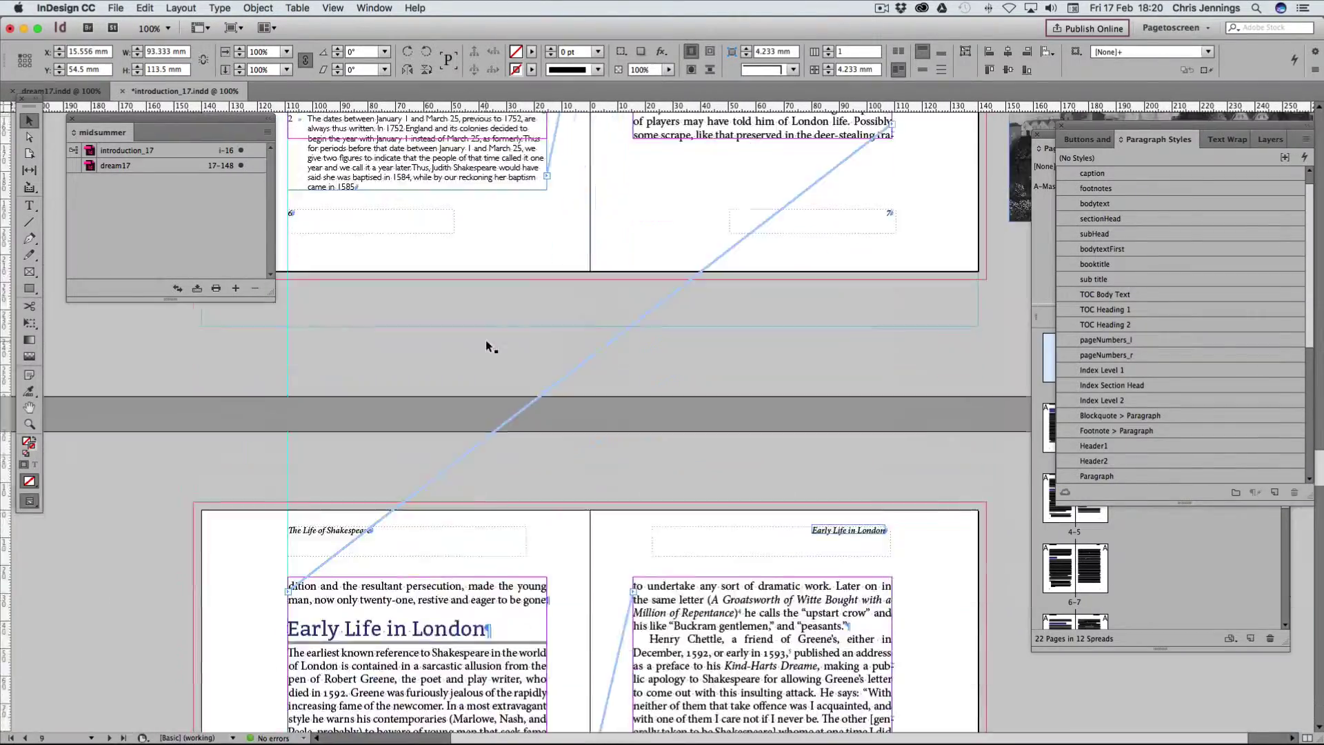
pyautogui.scroll(-12, 487, 346)
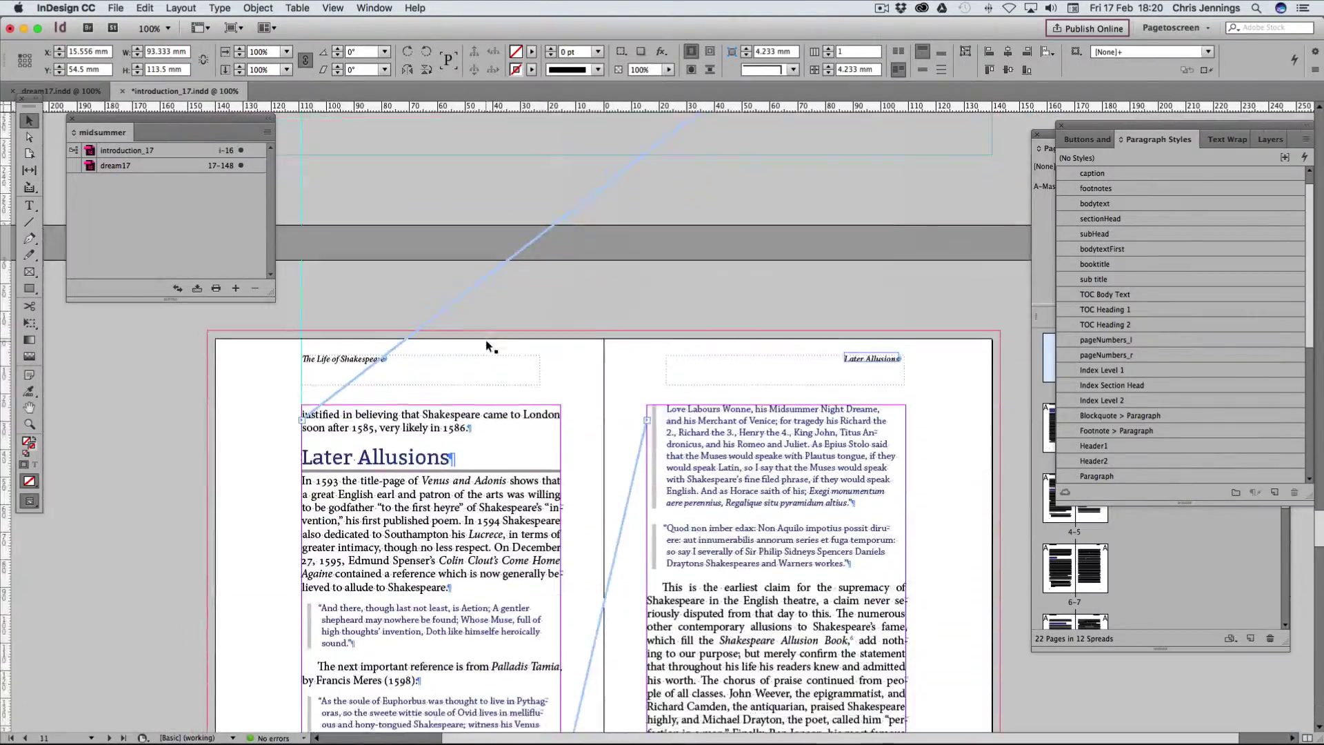
pyautogui.scroll(-5, 487, 347)
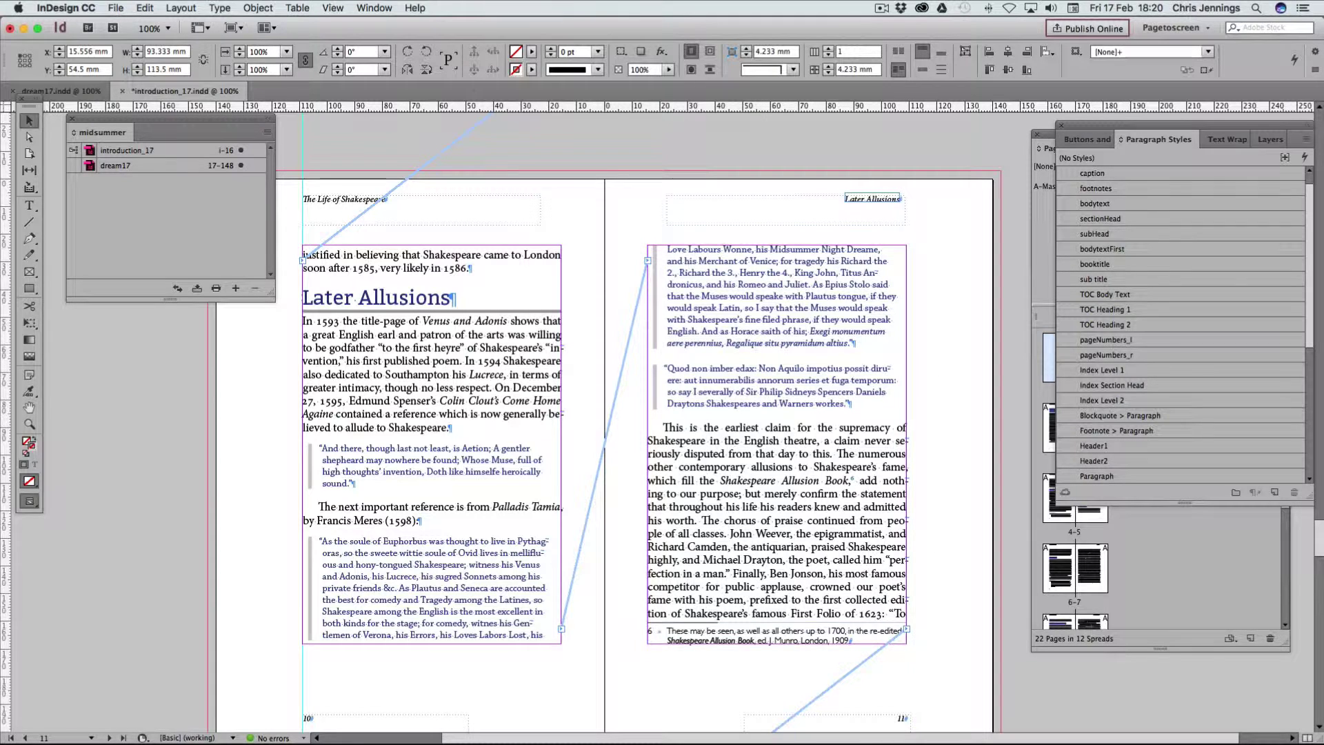
pyautogui.press('super+Tab')
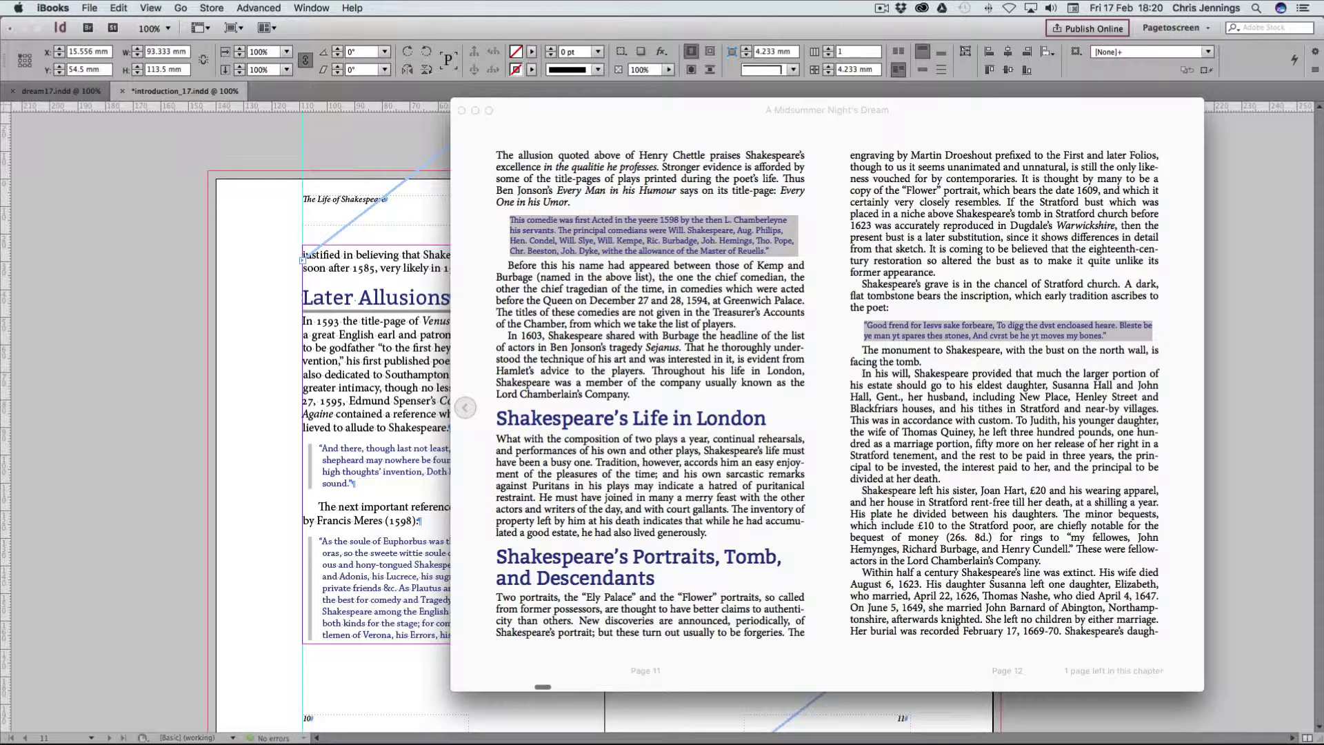
# Turn the iBooks preview to pages 13–14 showing the A Midsummer Night's Dream title
pyautogui.click(1188, 409)
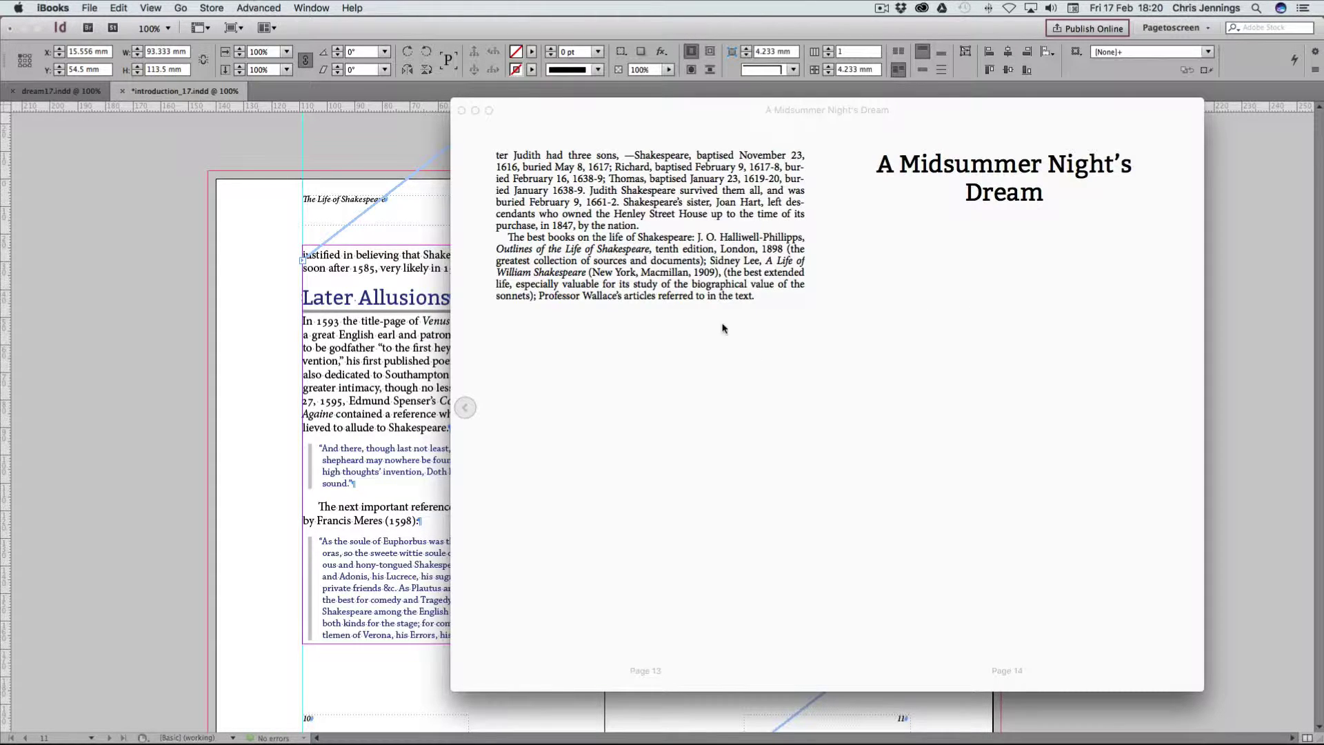
# Close the preview and navigate InDesign back to the spread holding The Life of Shakespeare title
pyautogui.click(391, 152)
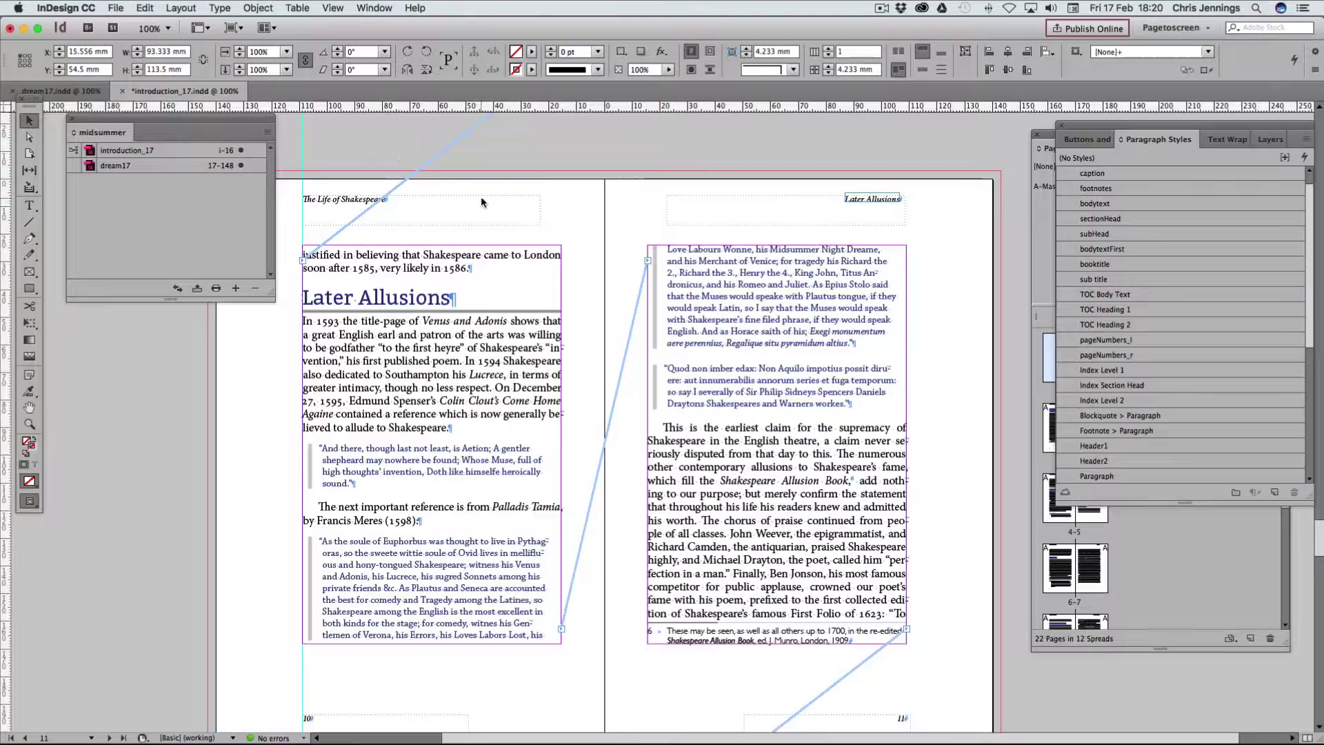
pyautogui.hotkey('alt', 'pageup')
pyautogui.hotkey('alt', 'pageup')
pyautogui.hotkey('alt', 'pageup')
pyautogui.hotkey('alt', 'pageup')
pyautogui.hotkey('alt', 'pageup')
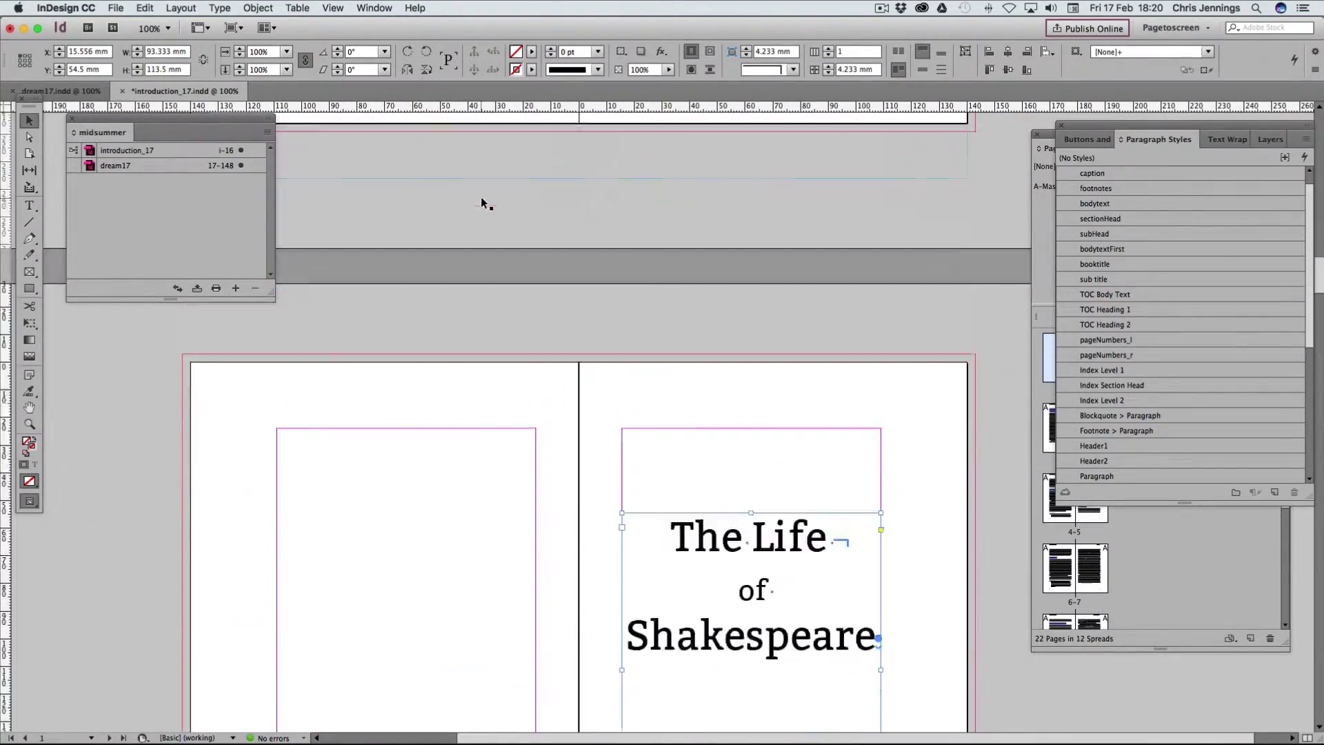
pyautogui.hotkey('alt', 'pagedown')
pyautogui.hotkey('alt', 'pagedown')
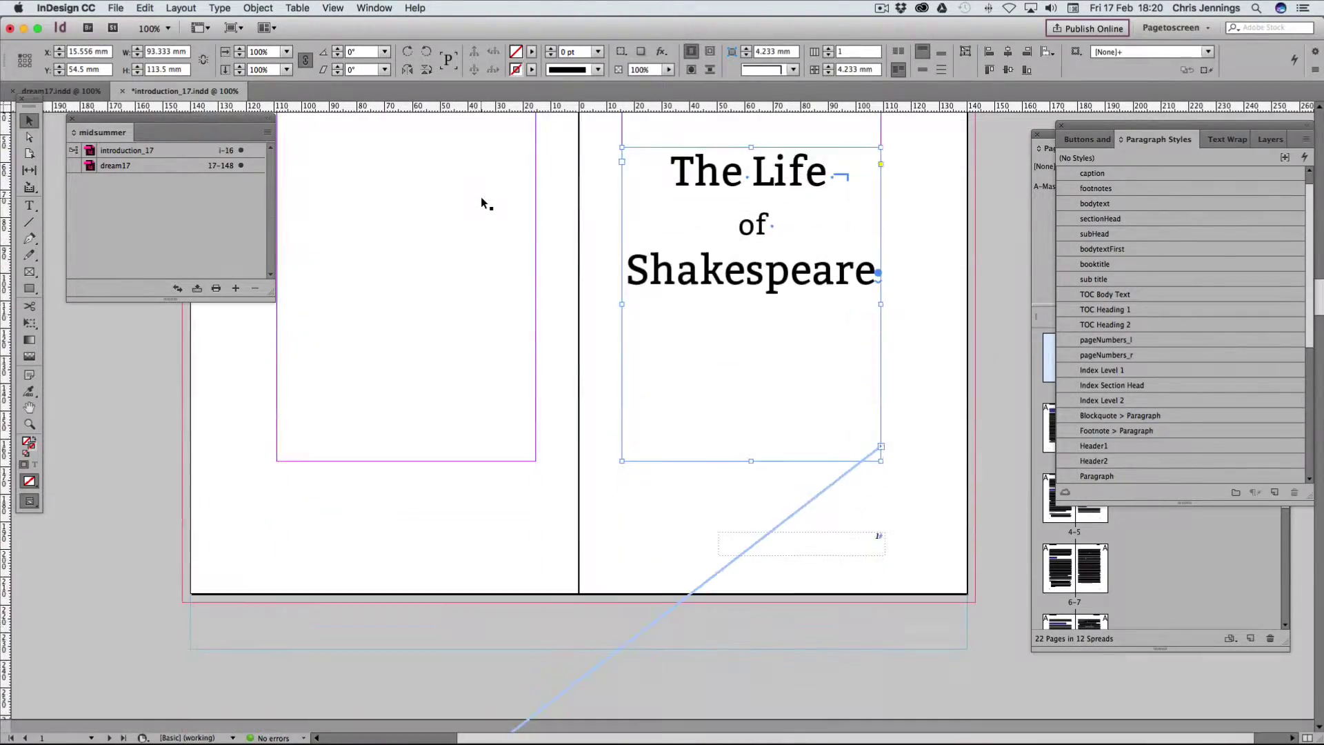
pyautogui.hscroll(1, 561, 242)
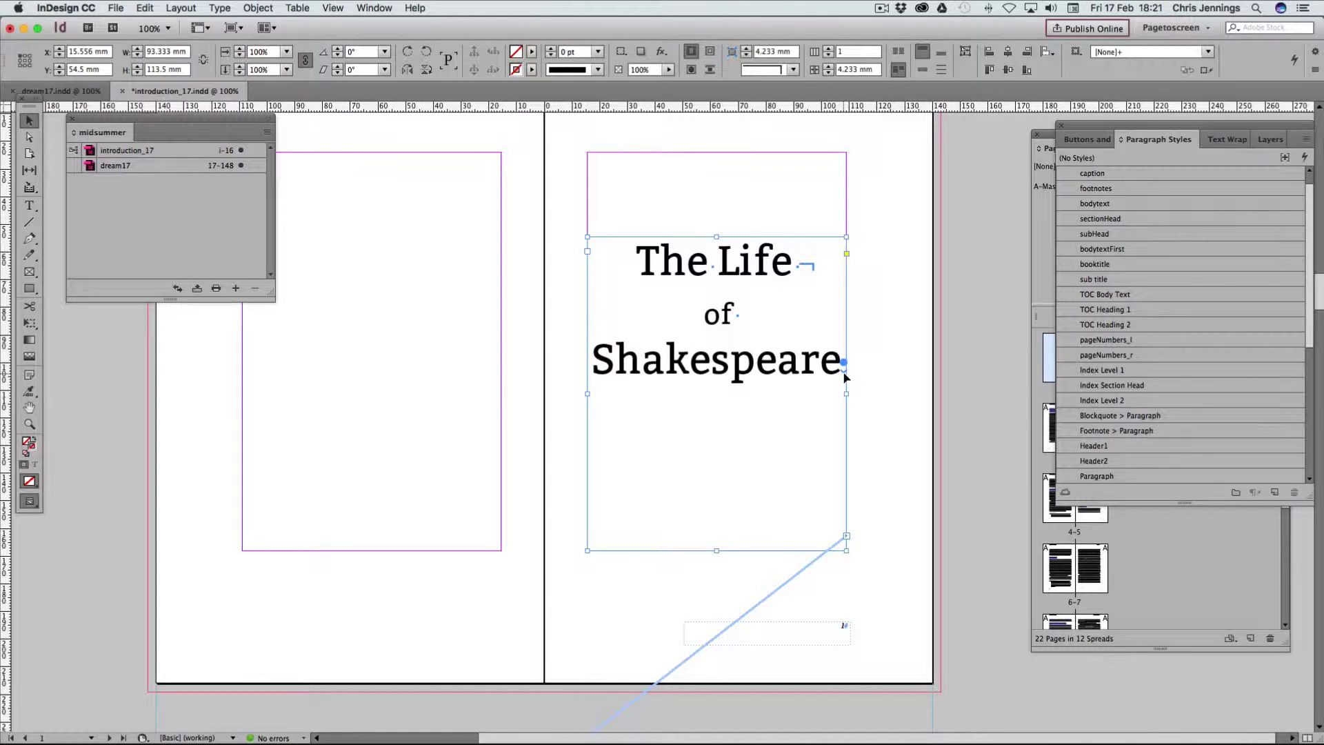
pyautogui.scroll(-2, 777, 361)
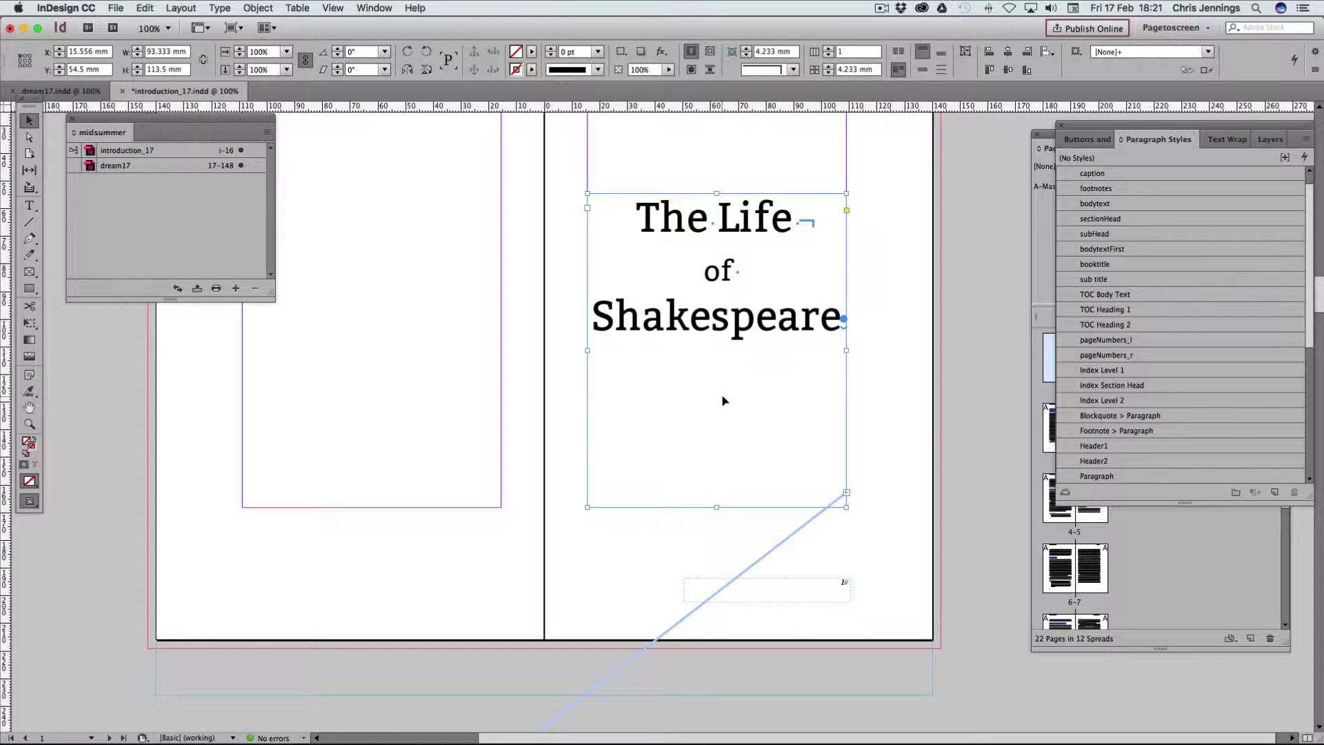
# Select the three-line title text and move its frame onto the left page
pyautogui.doubleClick(679, 237)
pyautogui.moveTo(635, 211); pyautogui.dragTo(844, 319)
pyautogui.press('cmd+c')
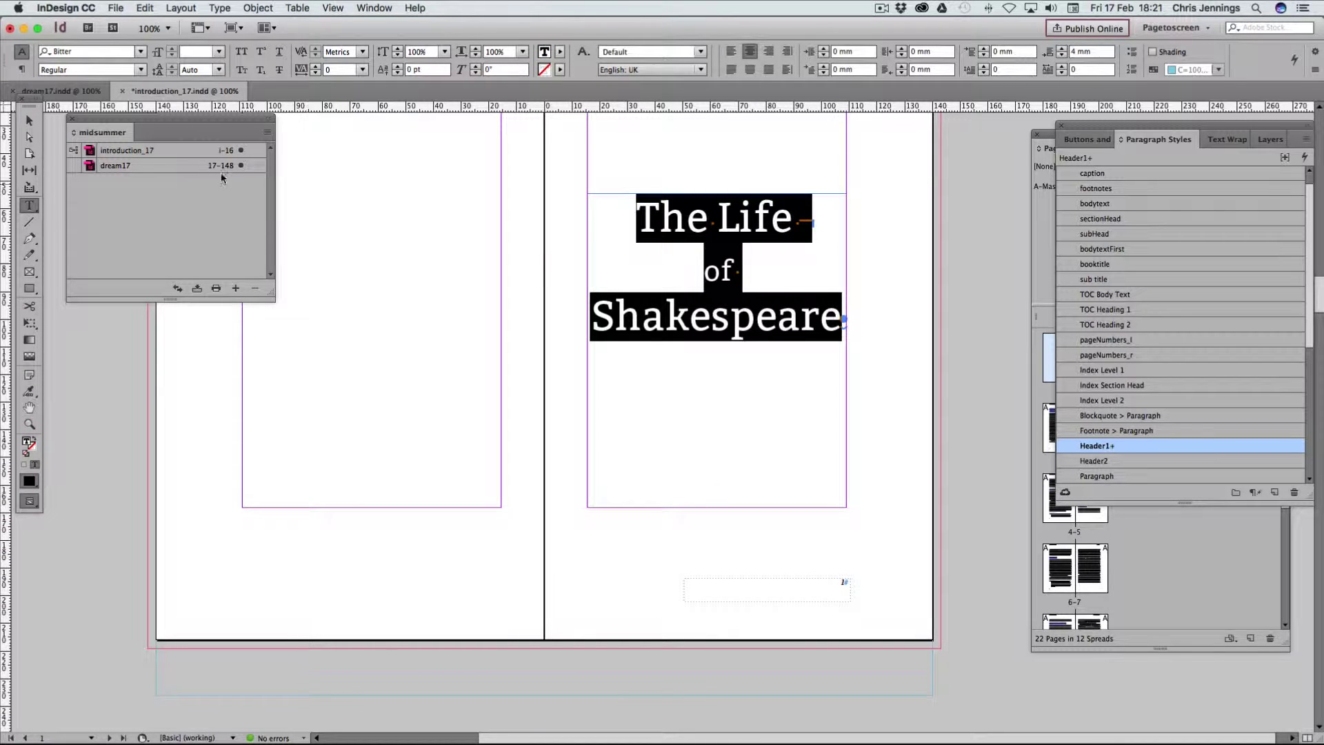
pyautogui.click(29, 120)
pyautogui.moveTo(653, 250); pyautogui.dragTo(317, 229)
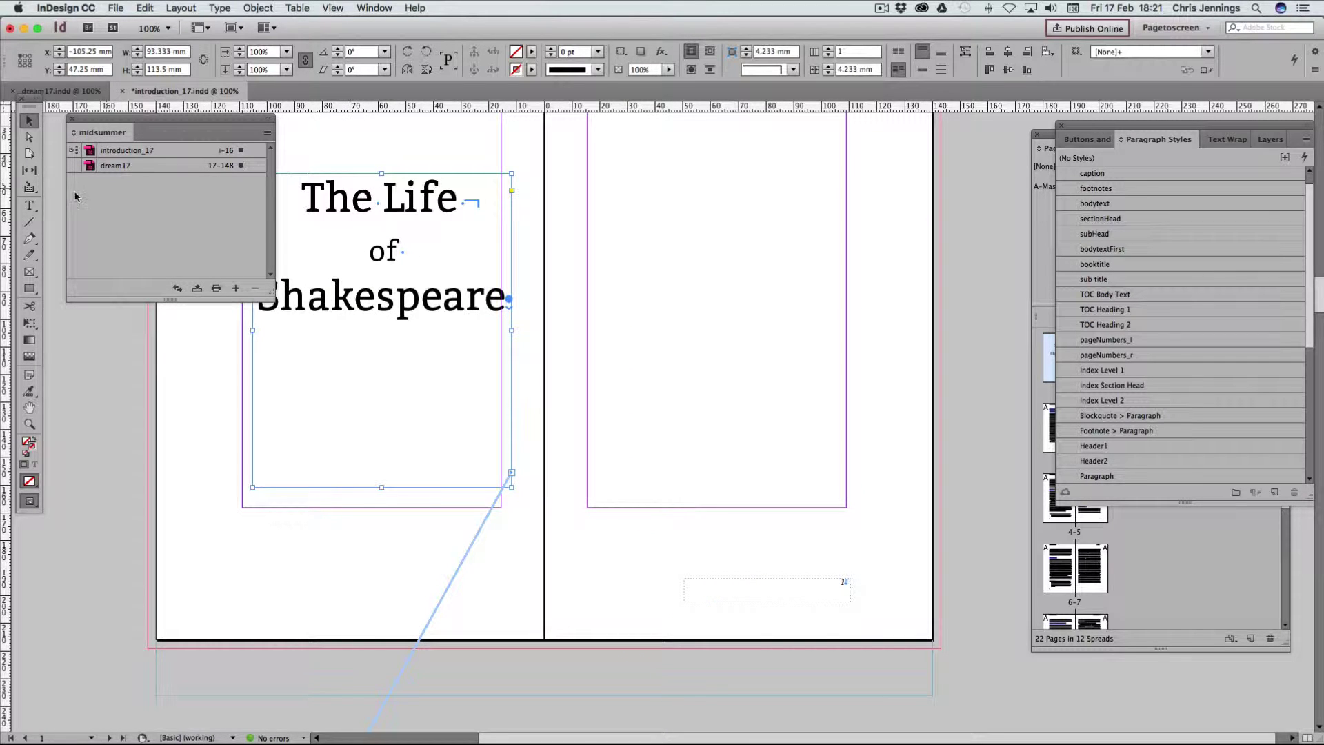
# Paste the title into a new right-page text frame, narrowed to 91 mm and repositioned
pyautogui.click(29, 206)
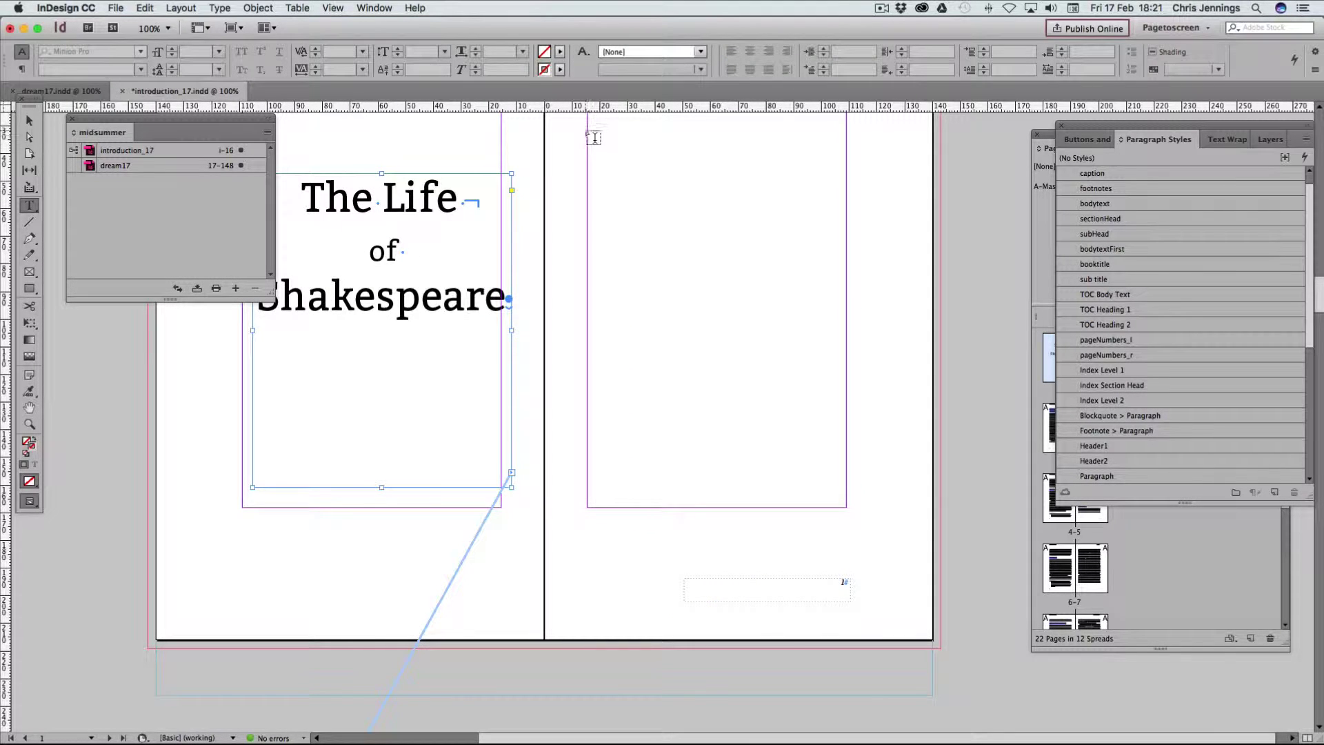
pyautogui.moveTo(578, 130); pyautogui.dragTo(880, 414)
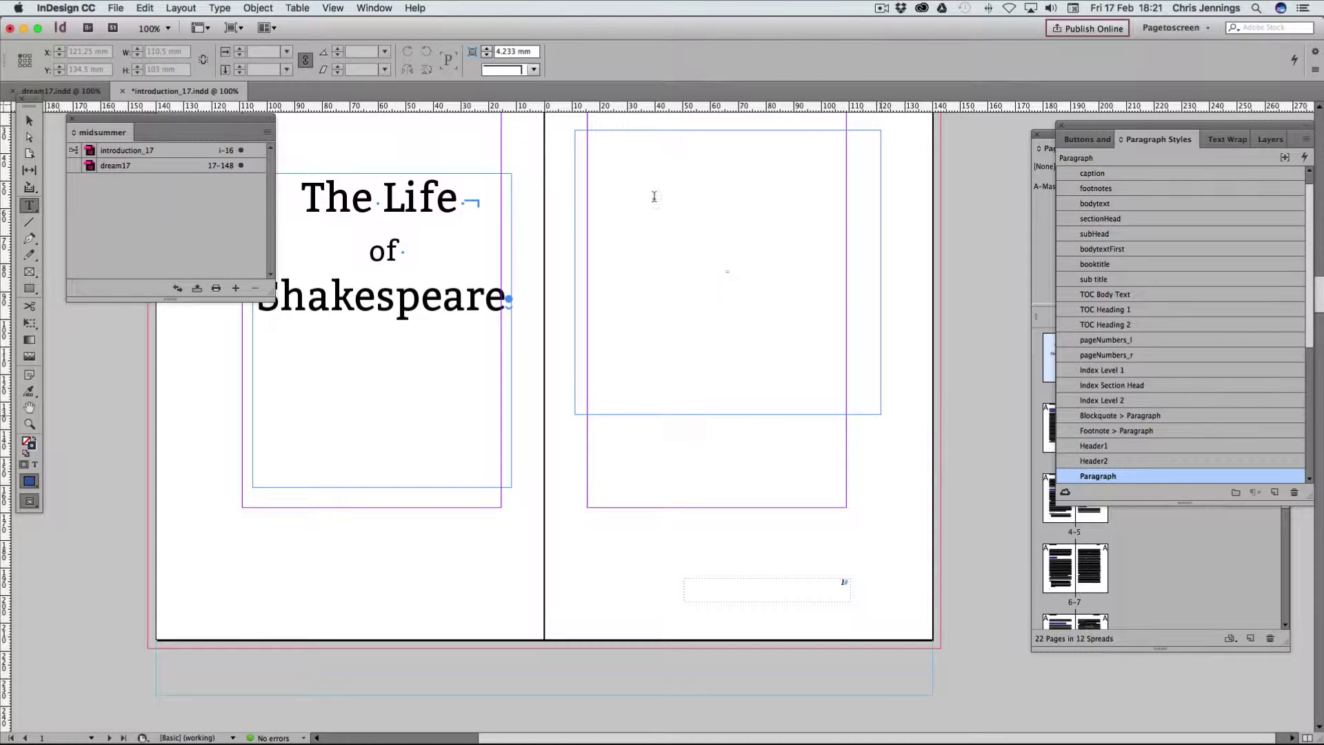
pyautogui.press('cmd+v')
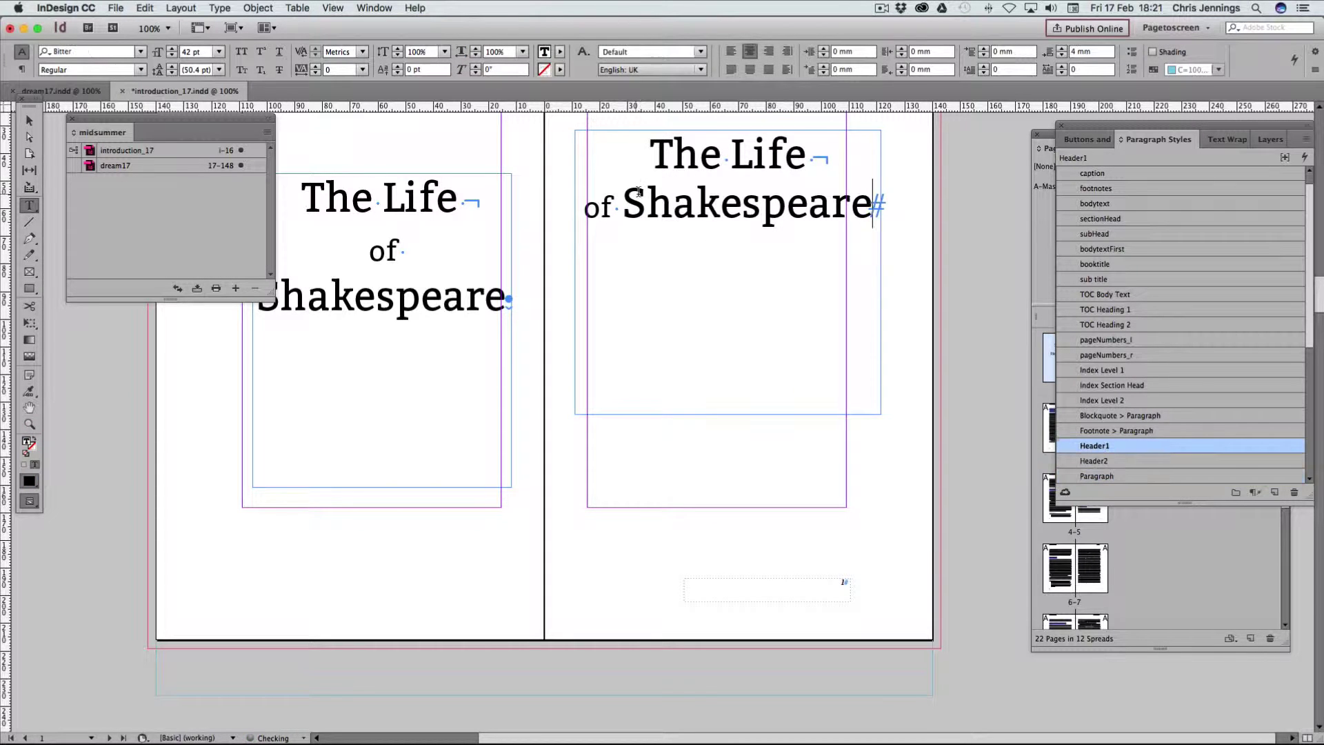
pyautogui.click(29, 121)
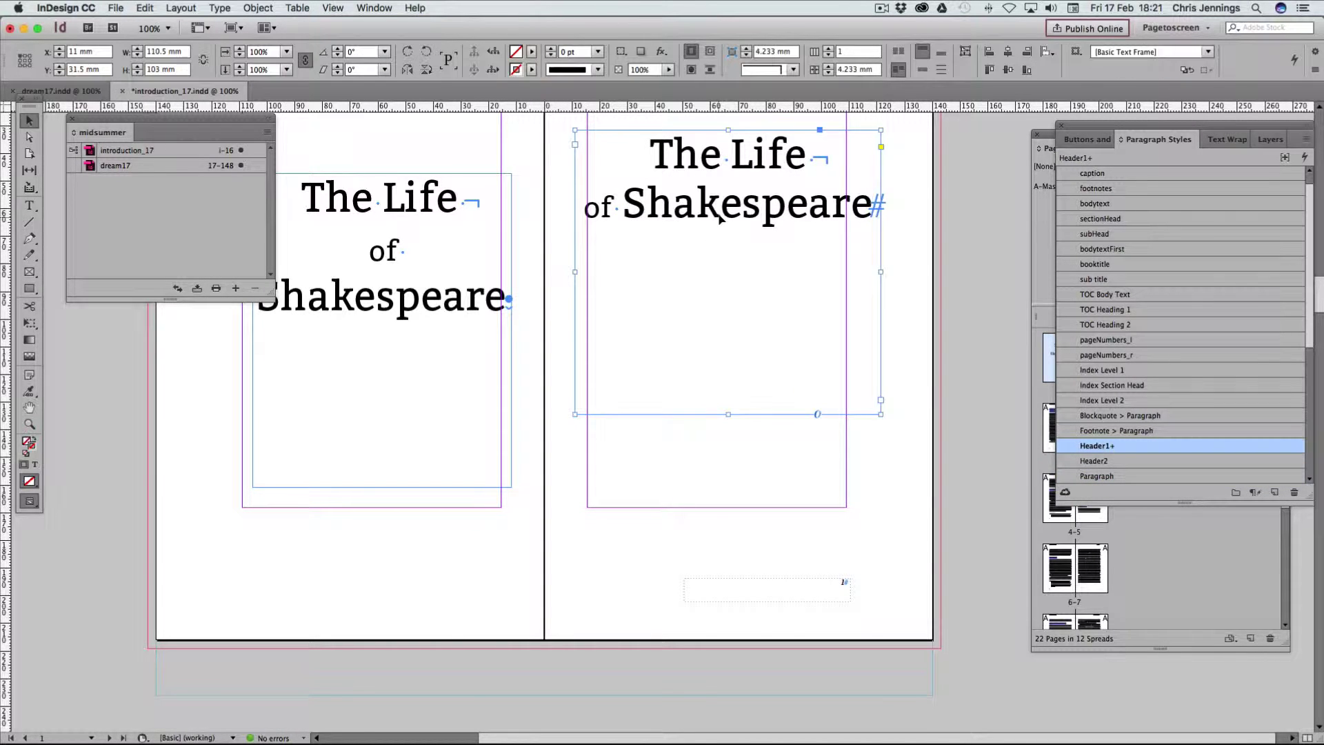
pyautogui.moveTo(719, 218); pyautogui.dragTo(713, 273)
pyautogui.moveTo(874, 327); pyautogui.dragTo(820, 330)
pyautogui.moveTo(701, 330); pyautogui.dragTo(727, 332)
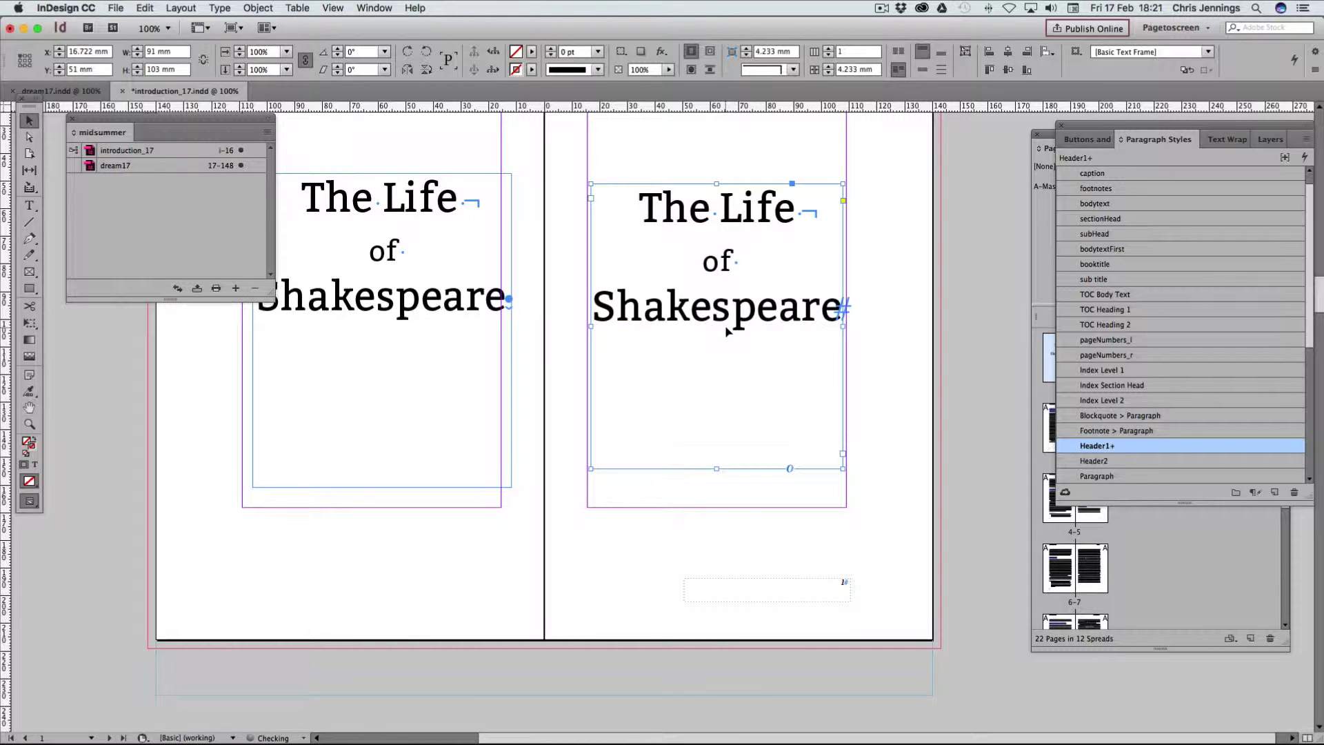
# Delete the old title text from the left frame and drag the empty frame near the page bottom
pyautogui.doubleClick(502, 304)
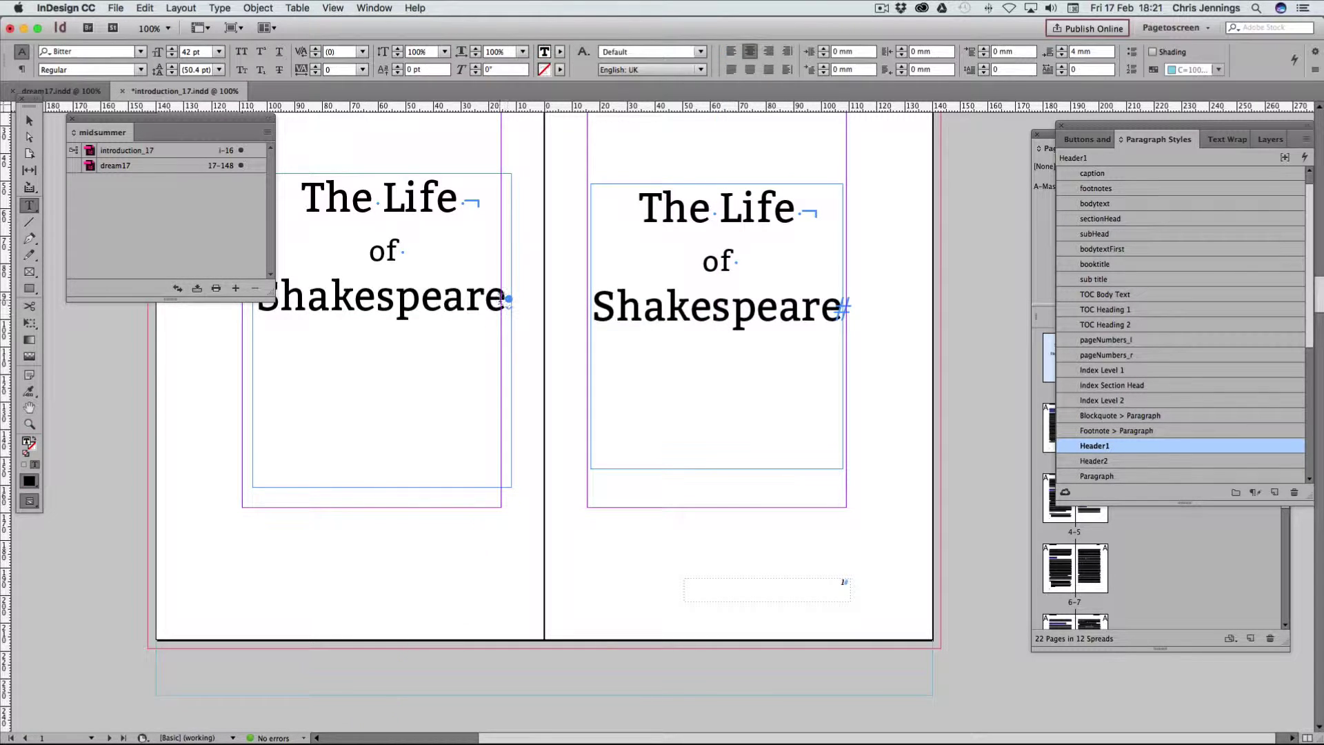
pyautogui.moveTo(299, 187); pyautogui.dragTo(502, 300)
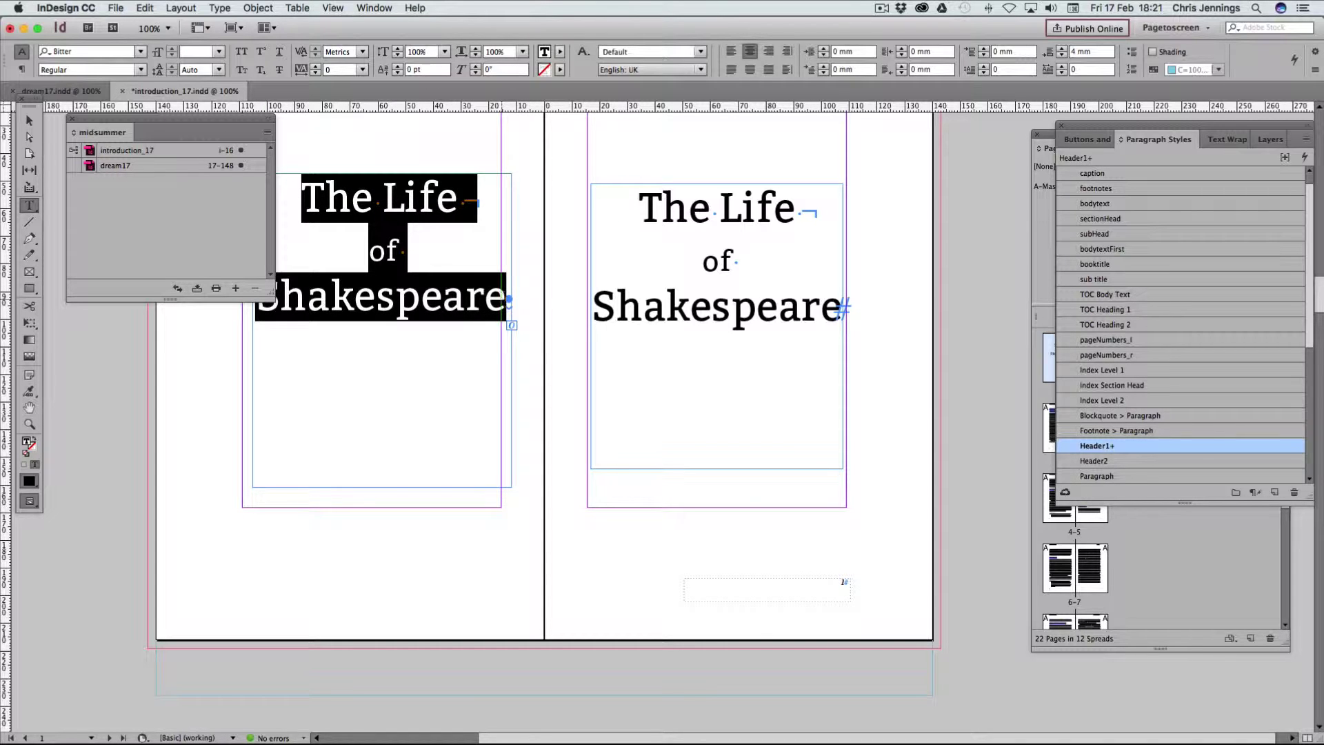
pyautogui.press('BackSpace')
pyautogui.press('Escape')
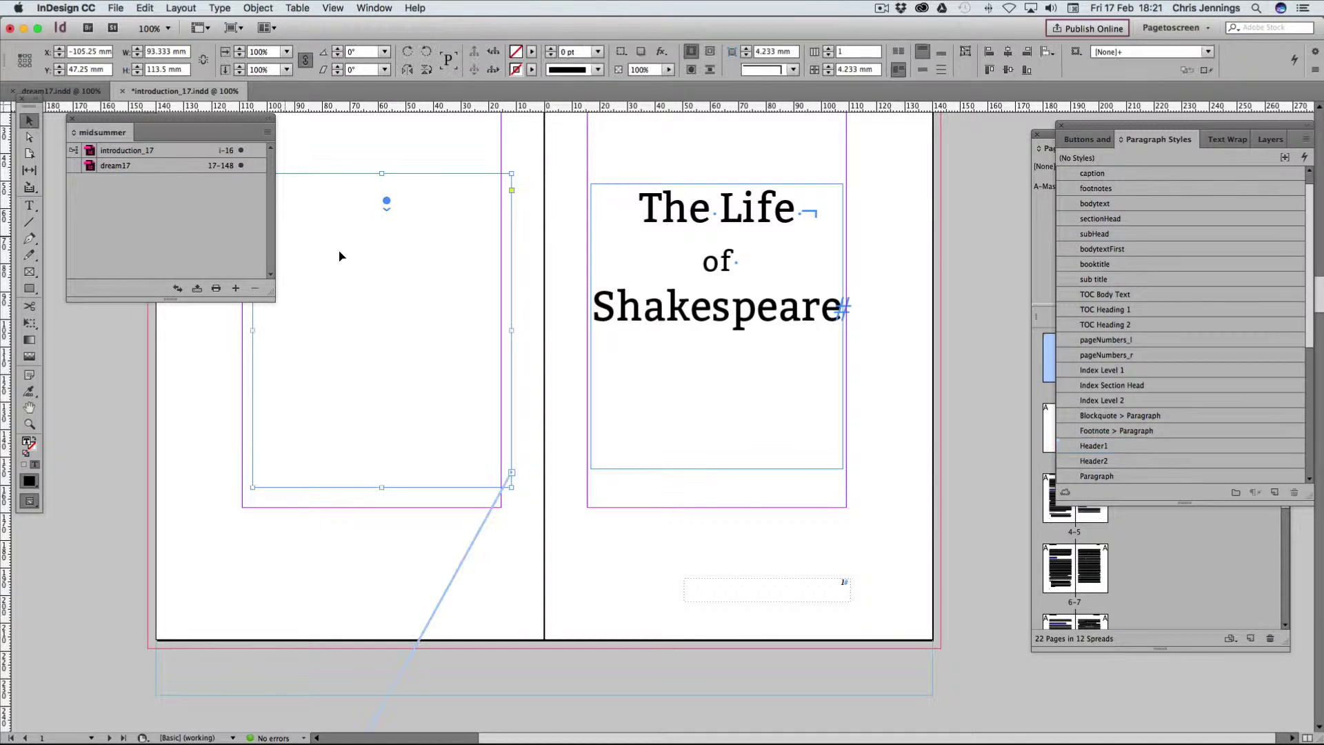
pyautogui.moveTo(373, 216); pyautogui.dragTo(383, 538)
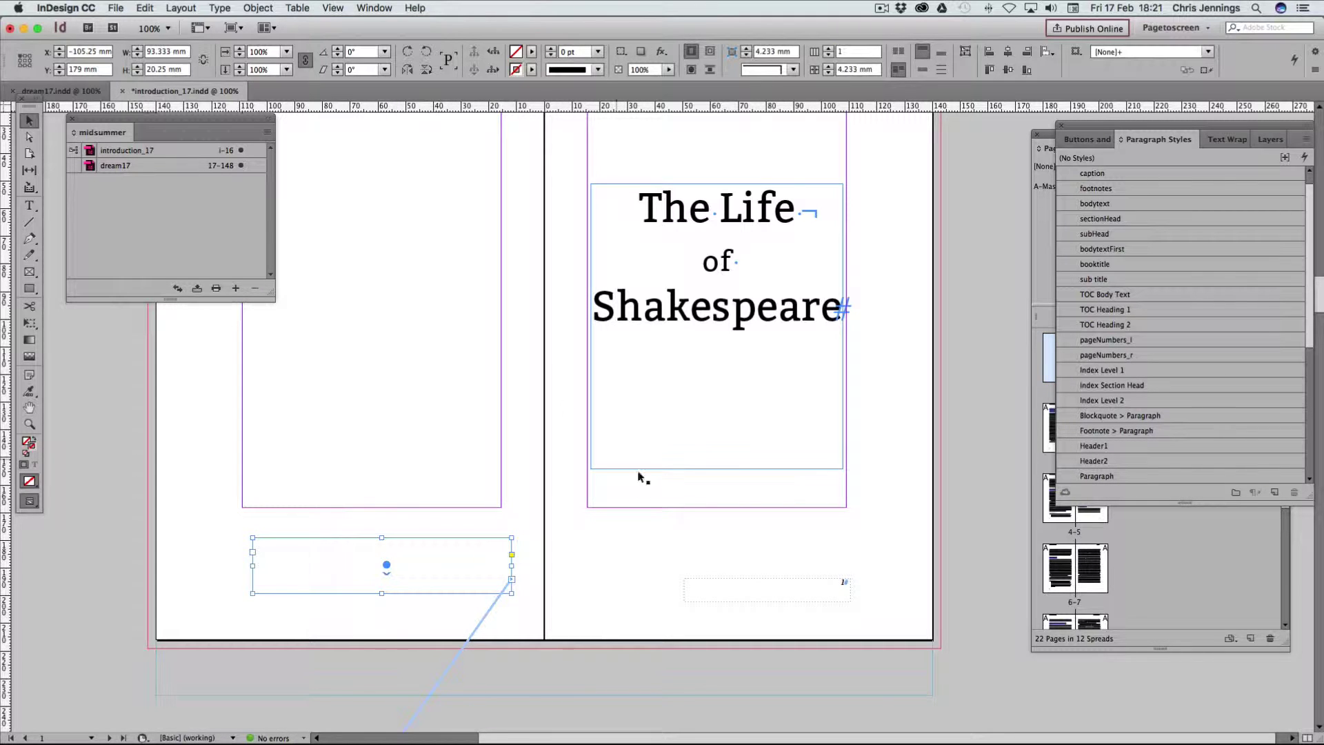
pyautogui.click(683, 379)
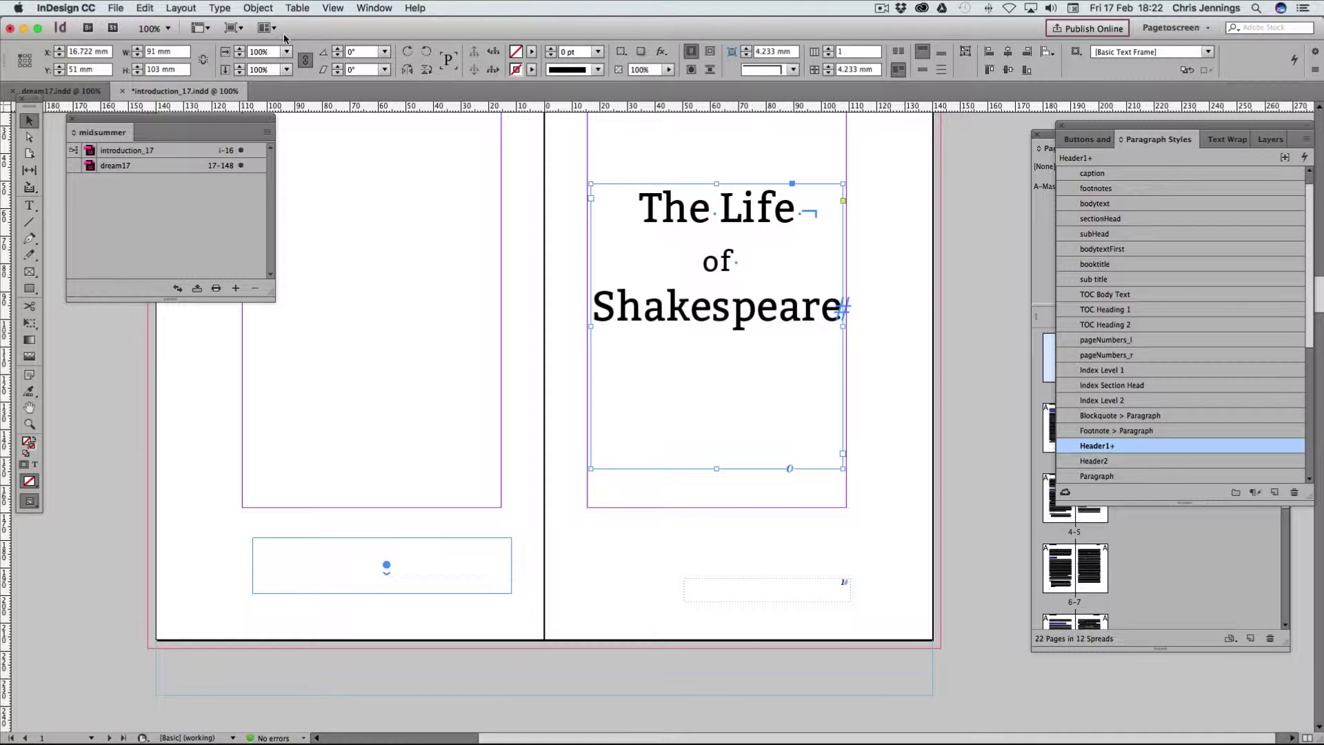
# Open the title frame's Object Export Options and set its epub:type to subtitle
pyautogui.click(260, 8)
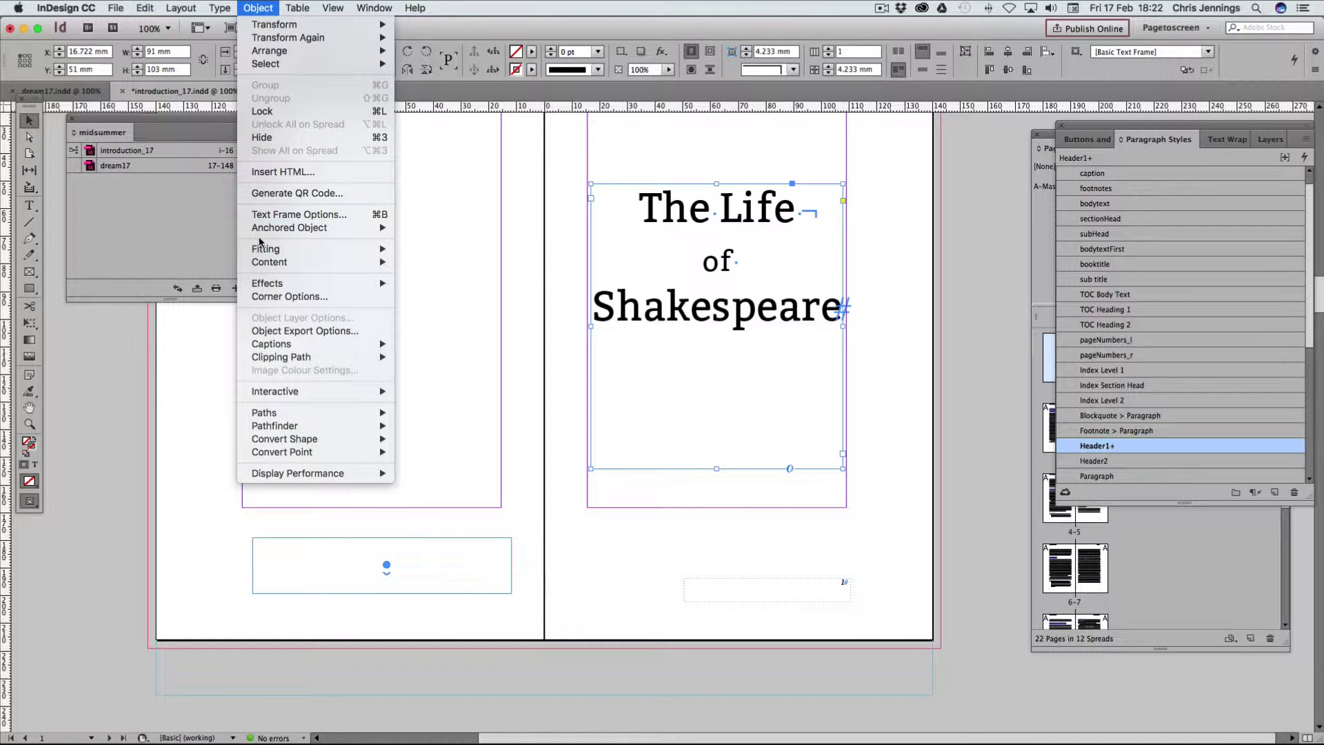
pyautogui.click(271, 330)
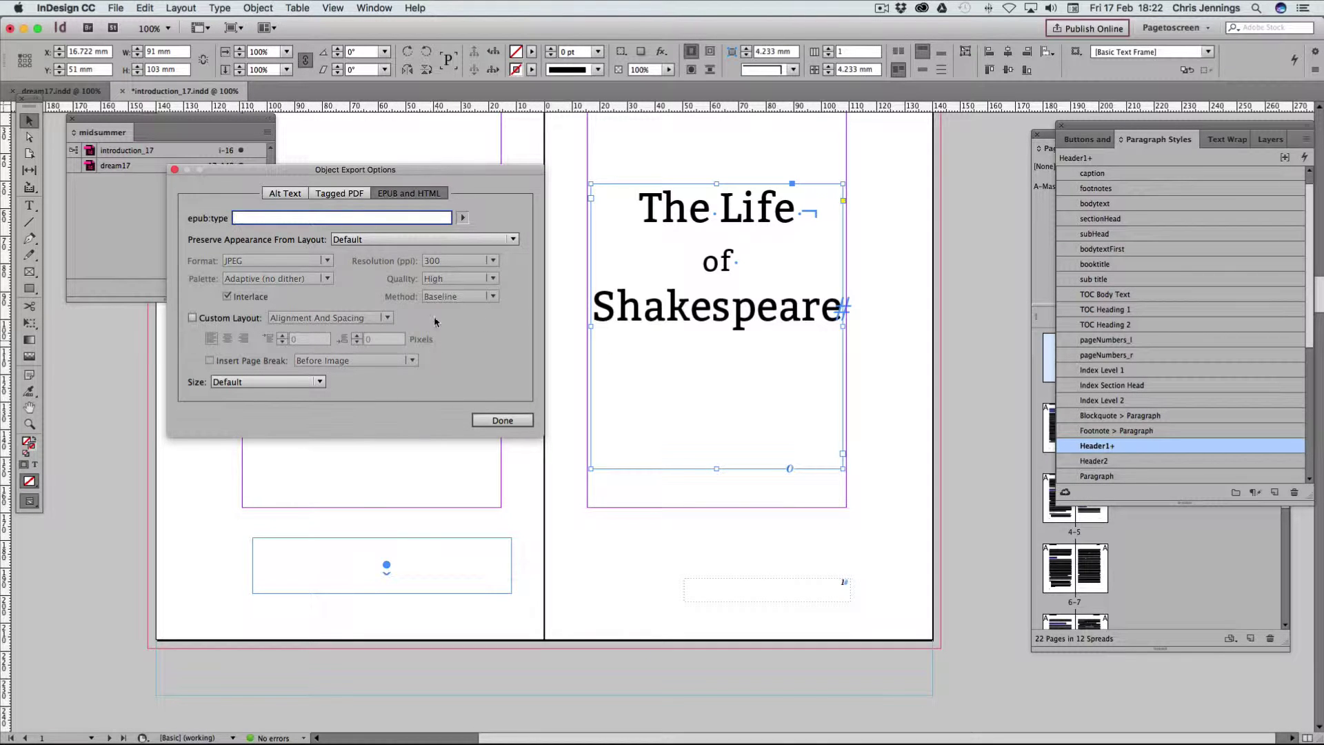
pyautogui.click(462, 218)
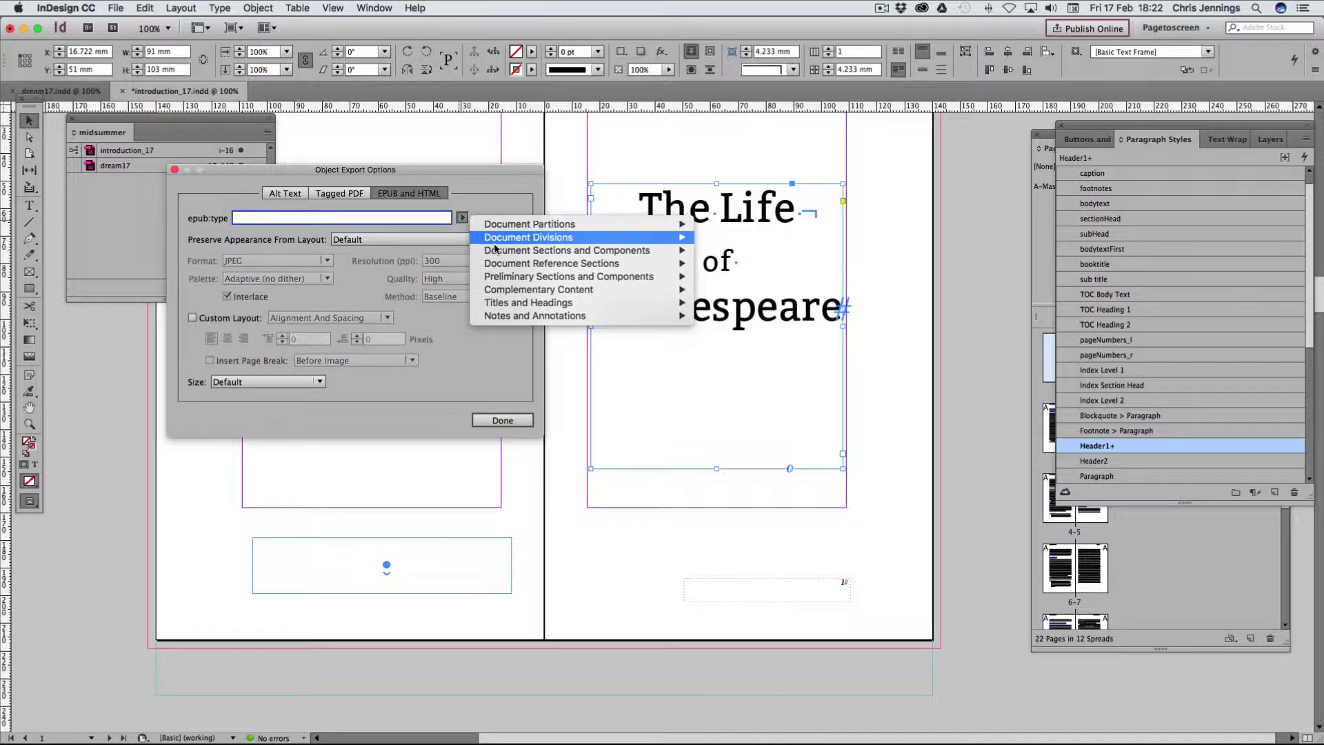
pyautogui.moveTo(619, 307)
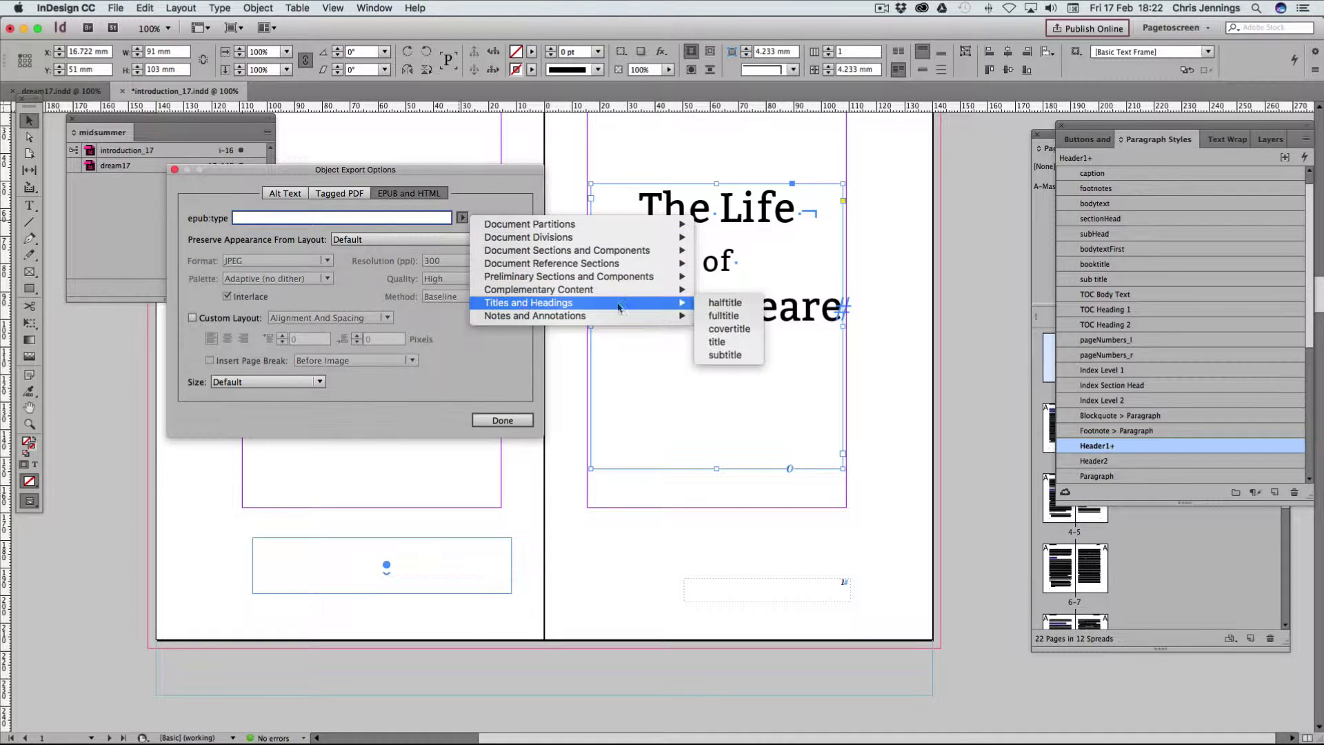
pyautogui.click(725, 354)
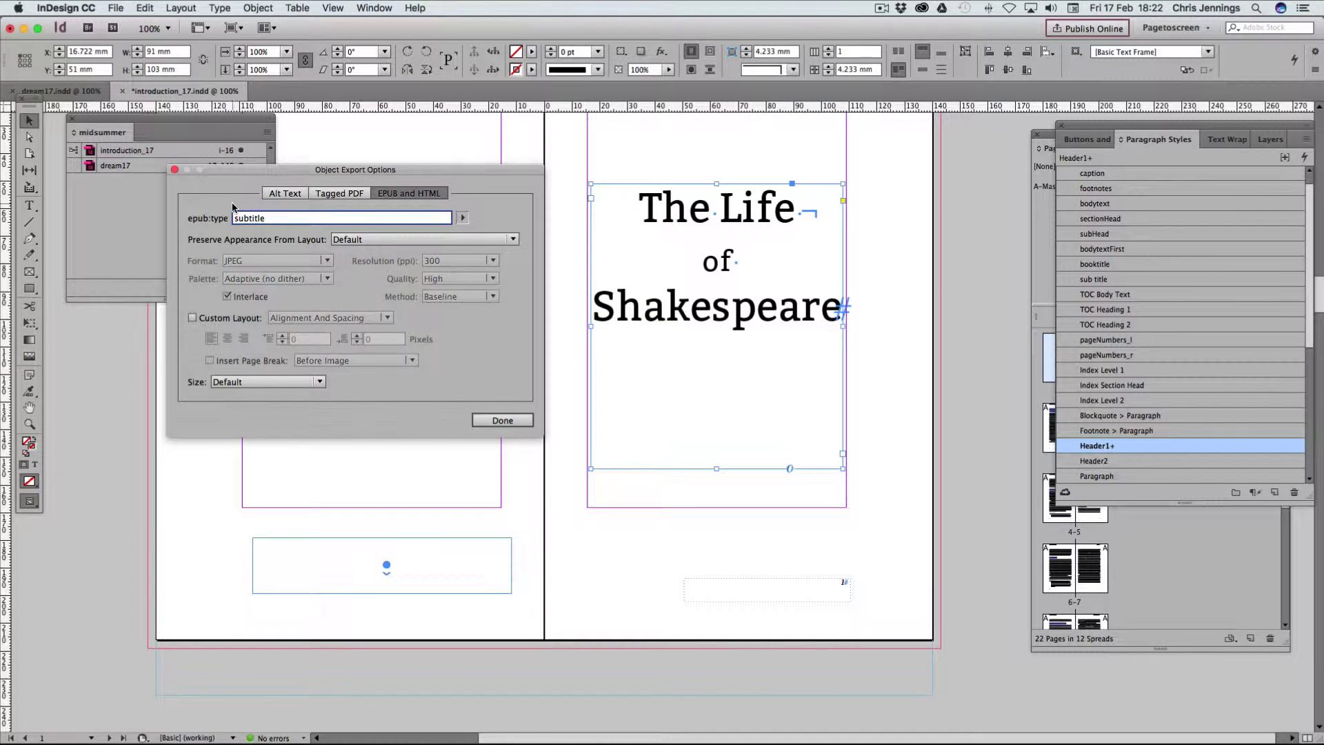
# Give the frame a centred custom layout, a page break after it, and Fixed size
pyautogui.click(192, 318)
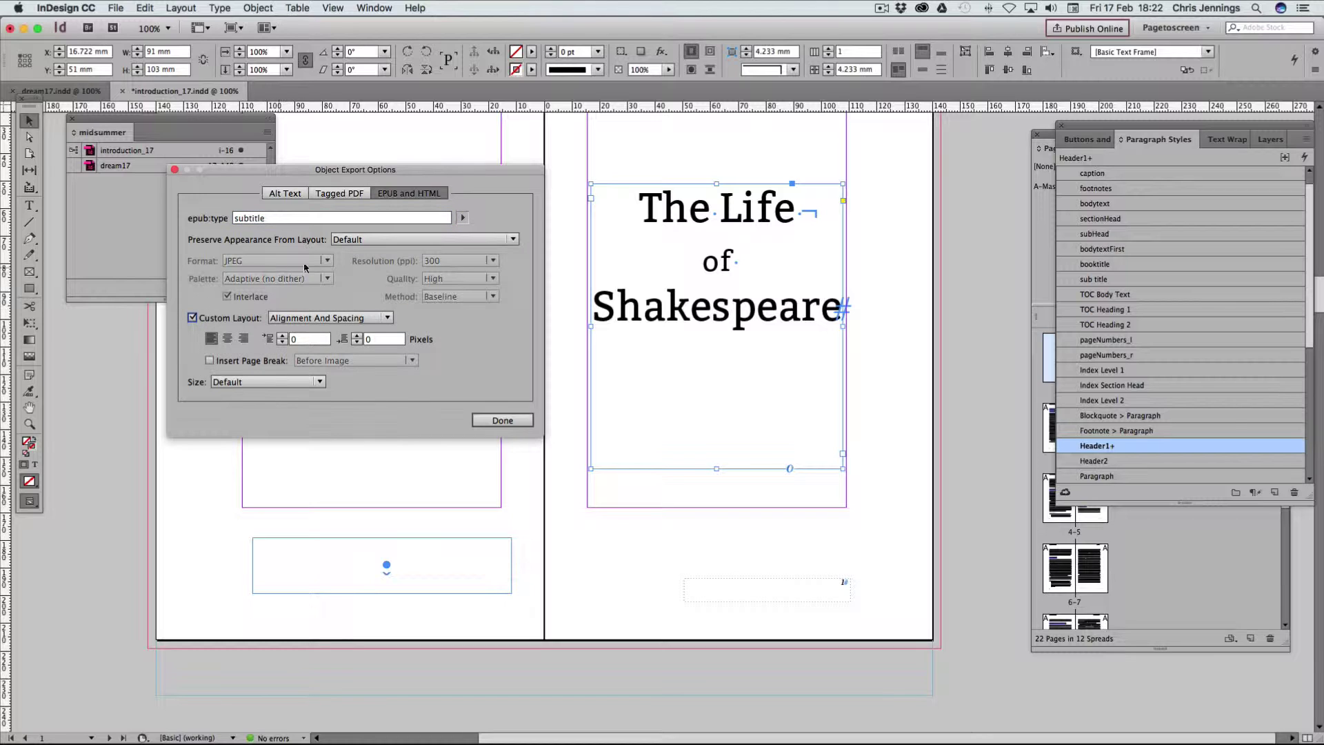
pyautogui.click(228, 338)
pyautogui.click(210, 360)
pyautogui.click(342, 366)
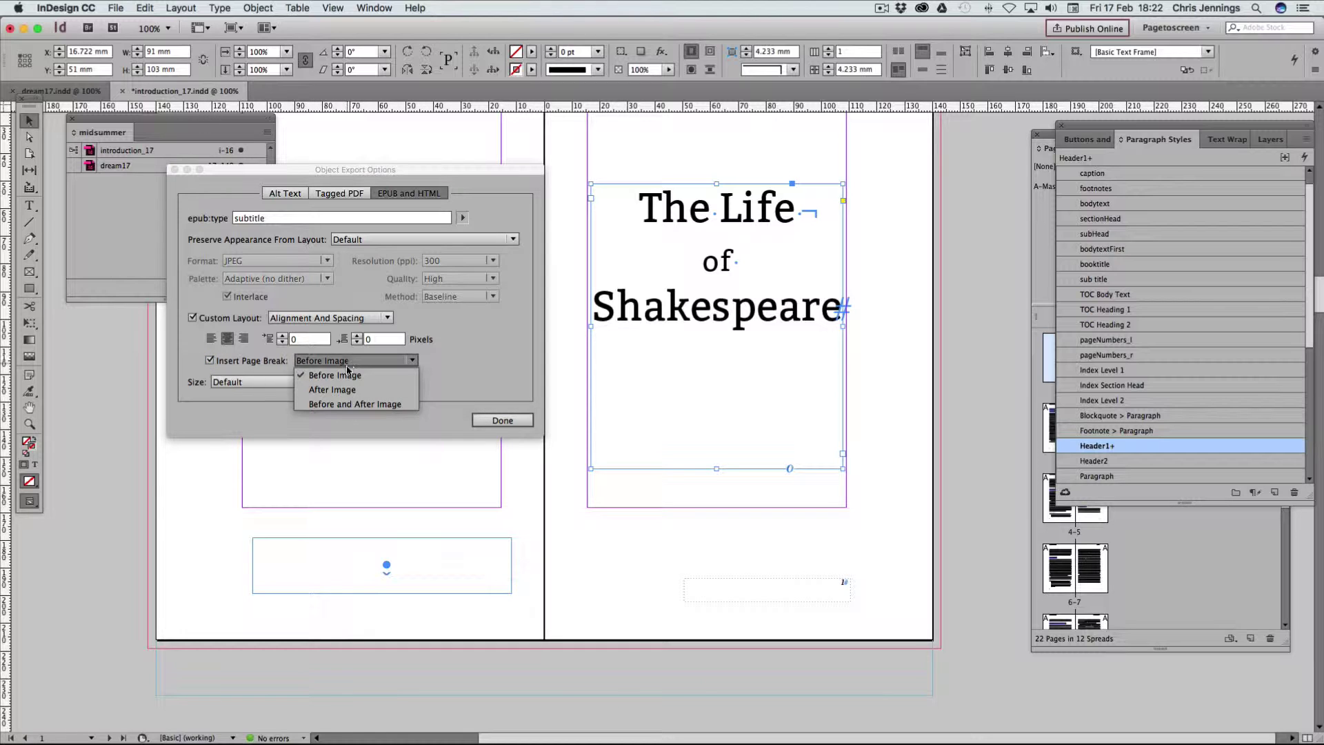
pyautogui.click(334, 389)
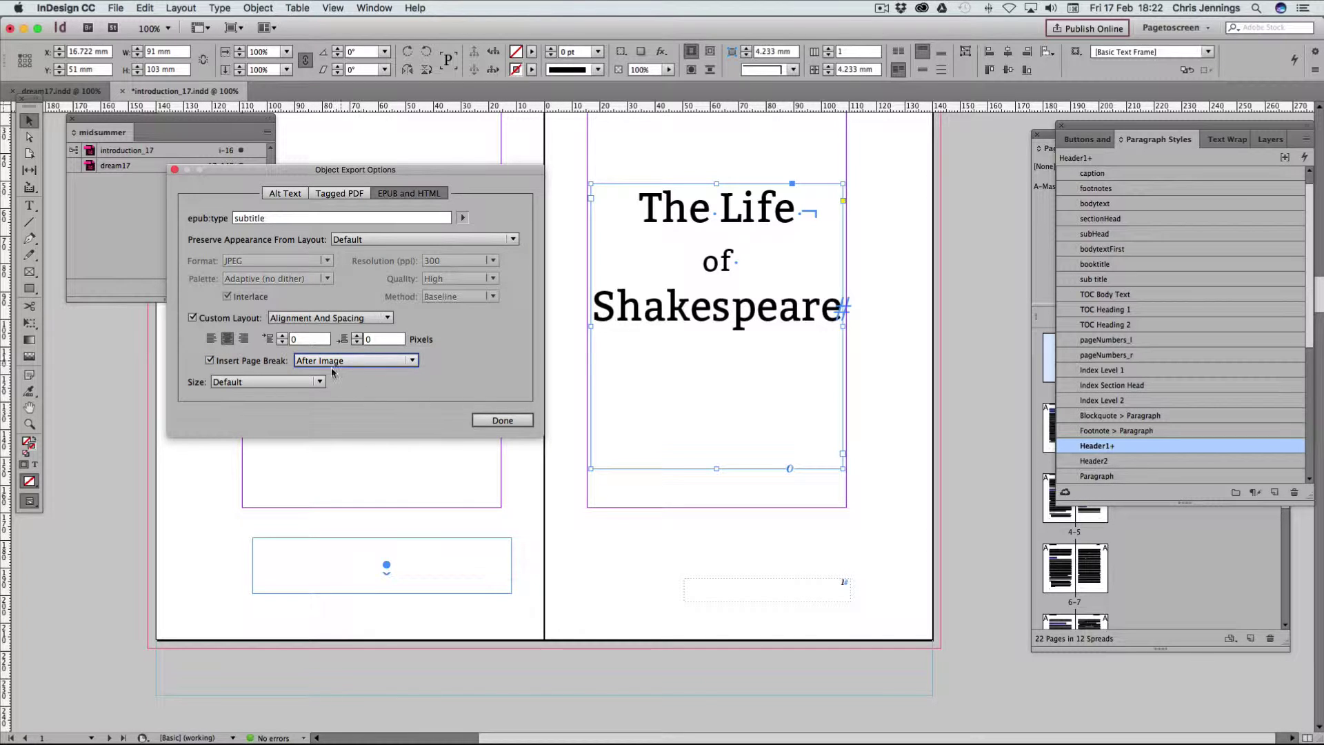
pyautogui.click(269, 383)
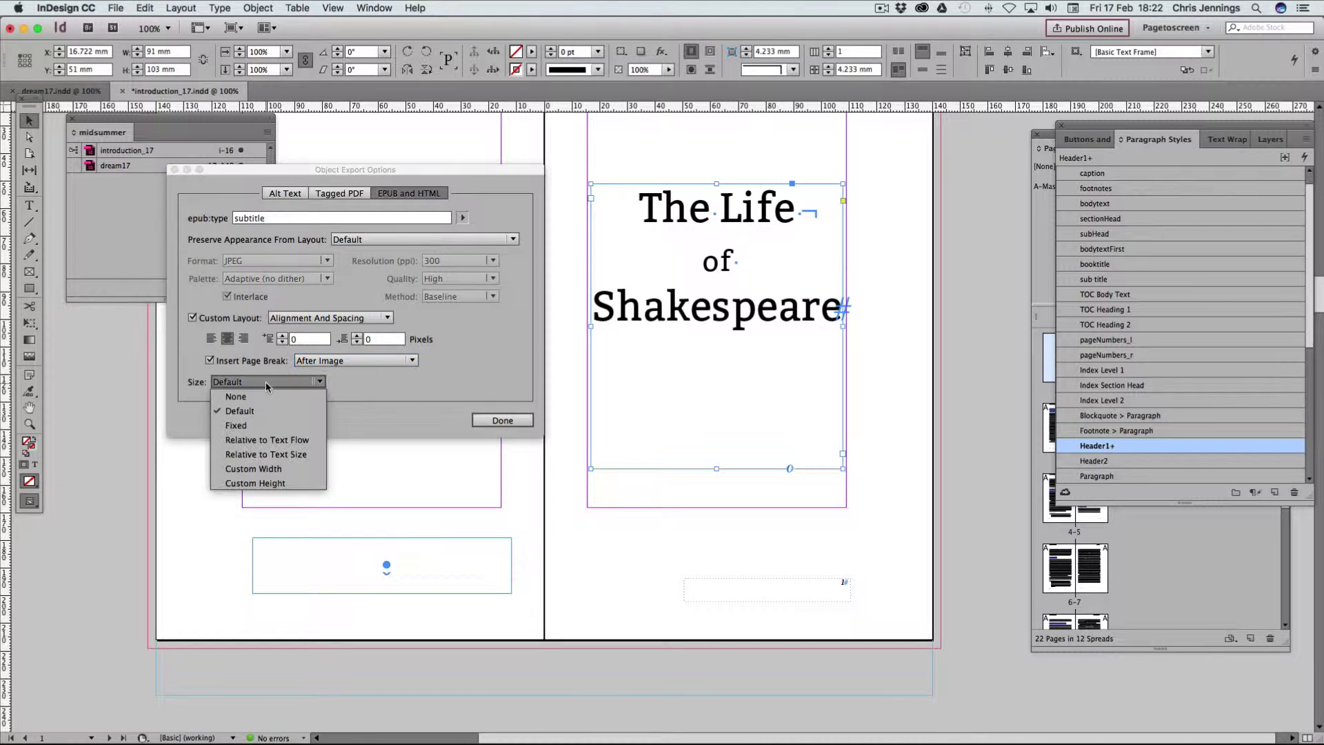
pyautogui.click(249, 425)
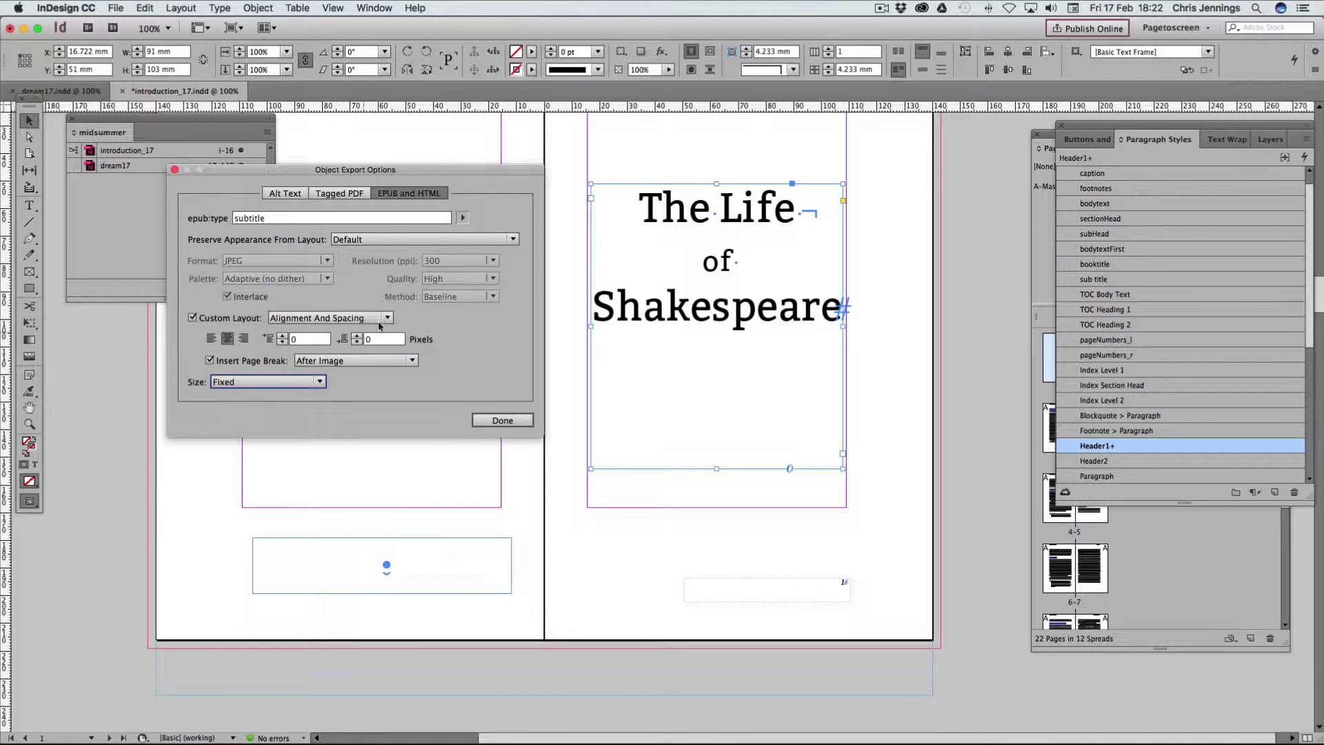
pyautogui.click(502, 420)
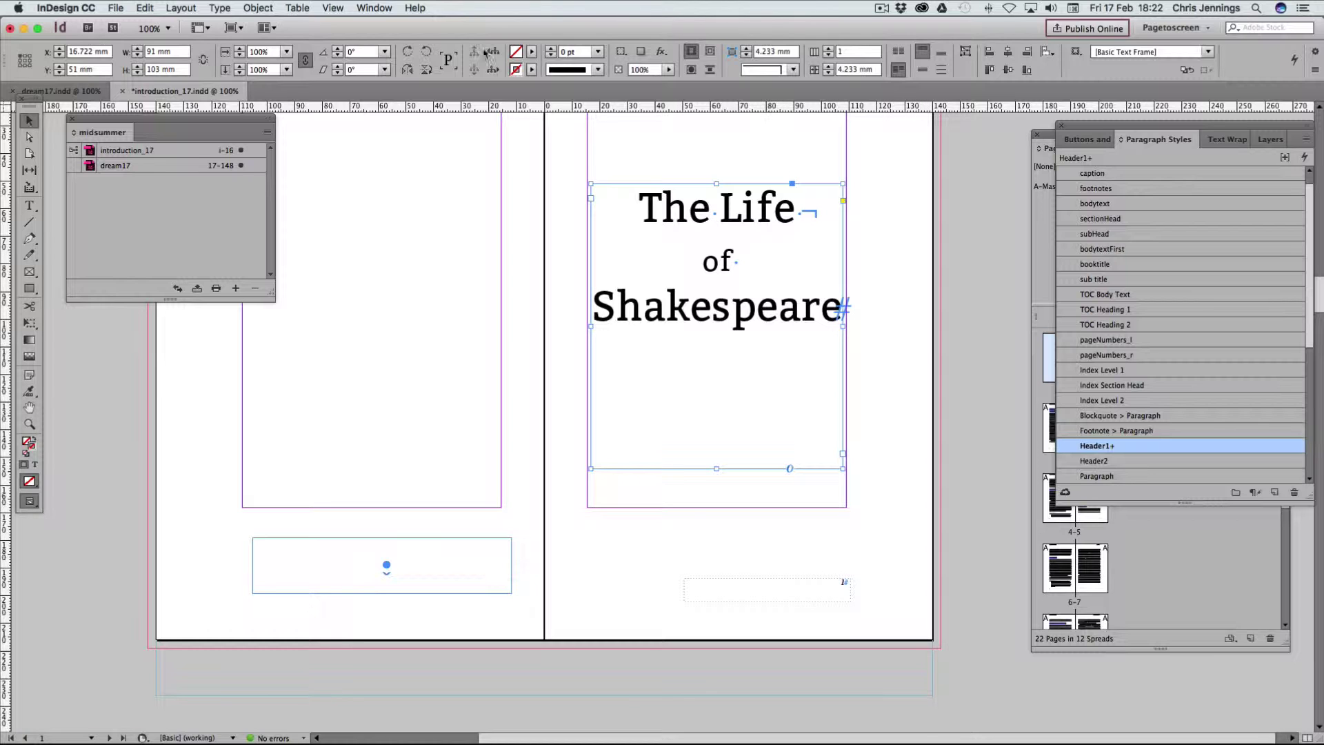
# Show the Articles panel over the left page and make it taller
pyautogui.click(370, 8)
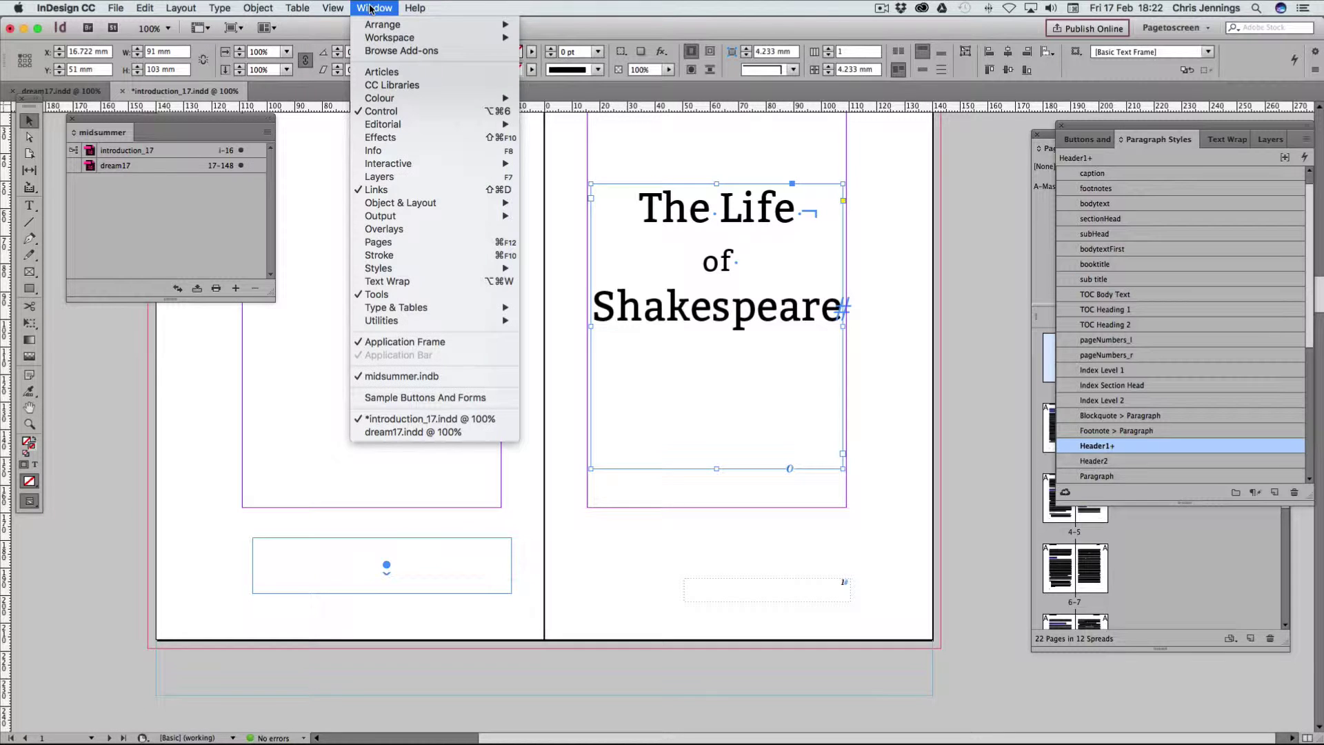
pyautogui.click(371, 73)
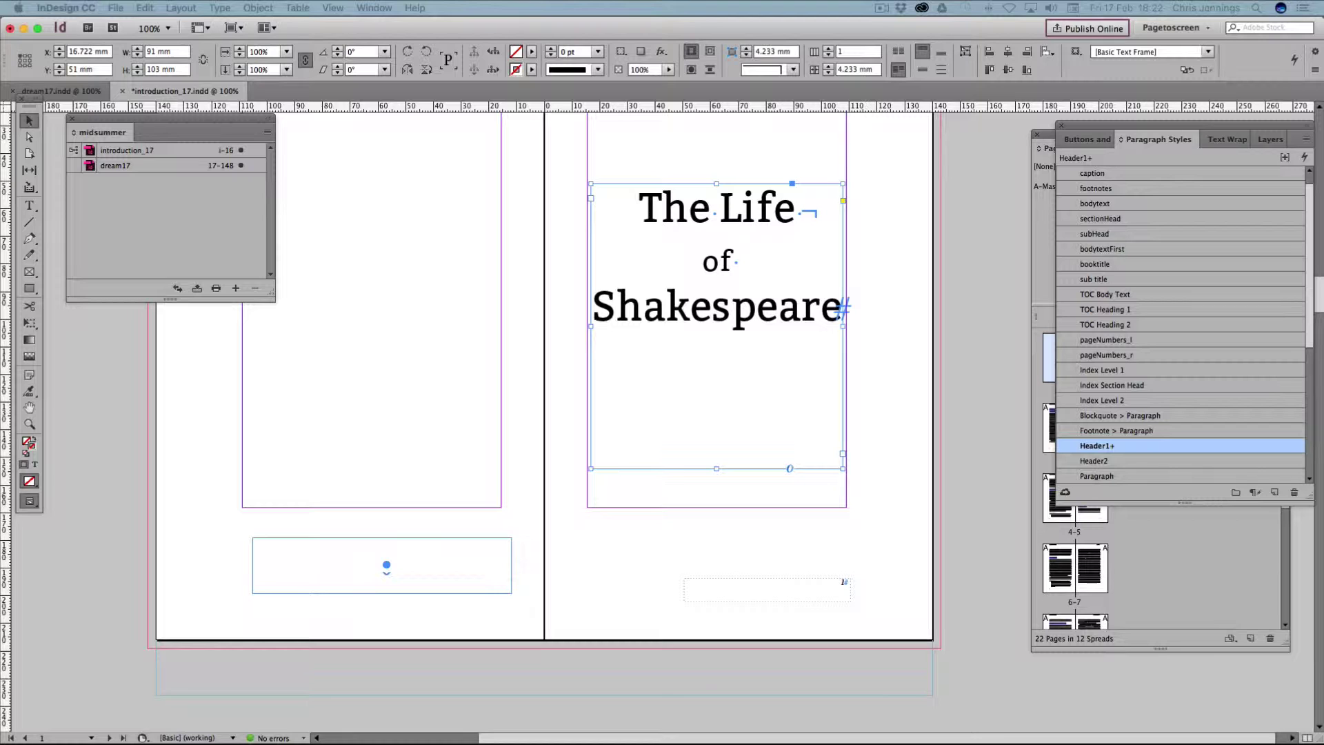
pyautogui.moveTo(1182, 361); pyautogui.dragTo(367, 210)
pyautogui.moveTo(385, 325); pyautogui.dragTo(388, 402)
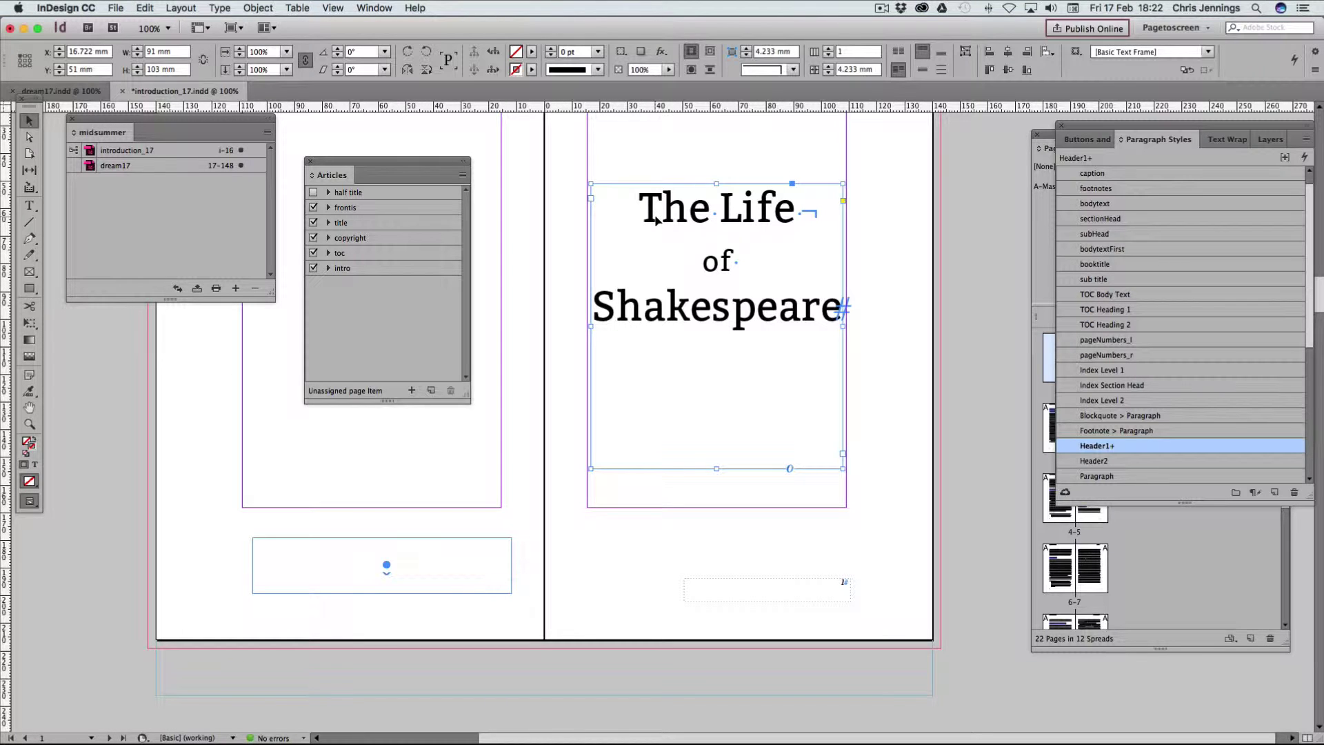
# Add the title frame as article 'headingfor LOS' and move it between toc and intro
pyautogui.moveTo(649, 227); pyautogui.dragTo(371, 317)
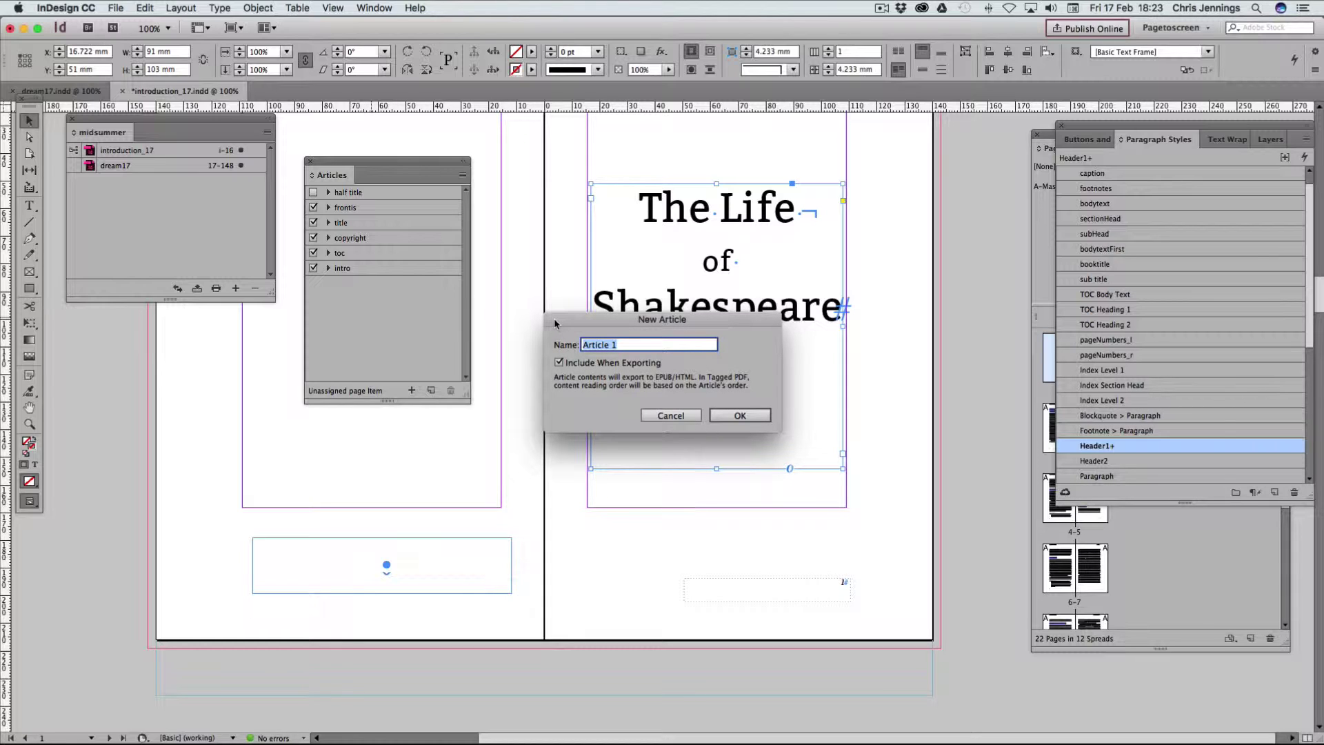
pyautogui.write('headingfor LOS')
pyautogui.click(739, 415)
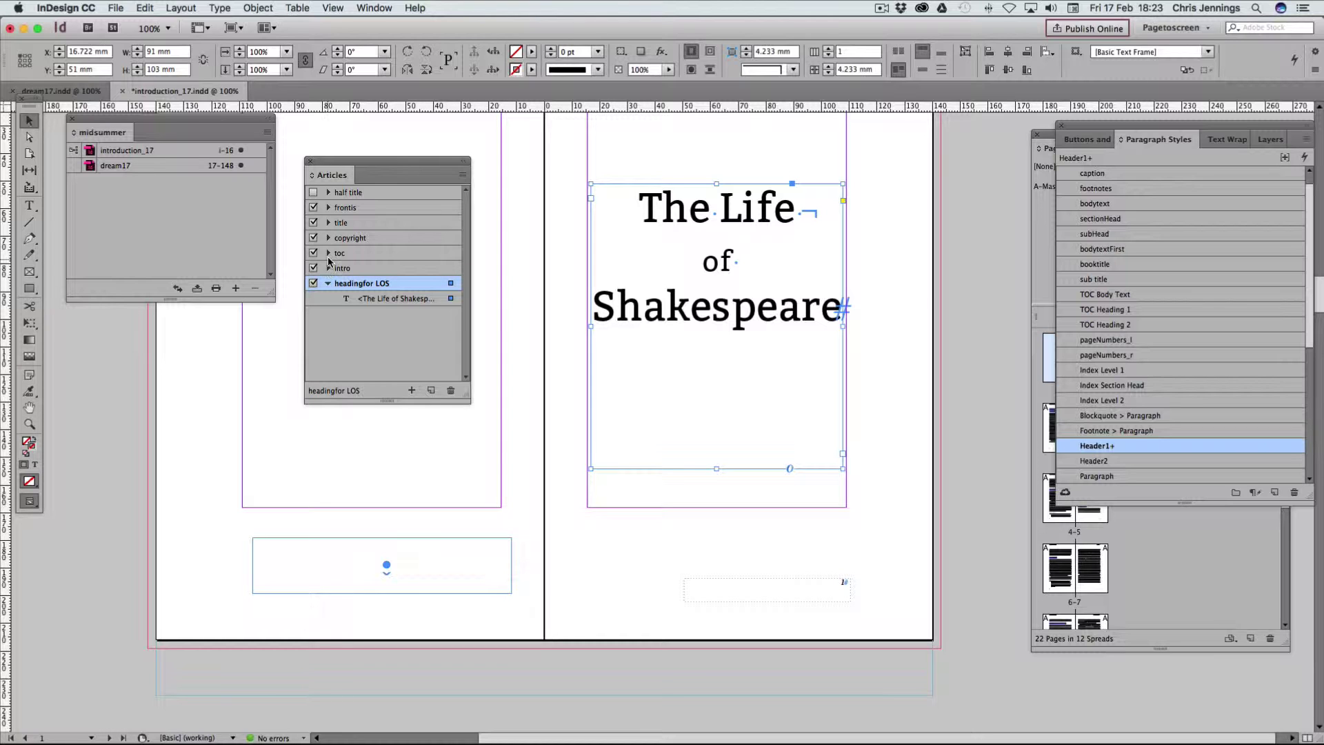
pyautogui.scroll(10, 627, 267)
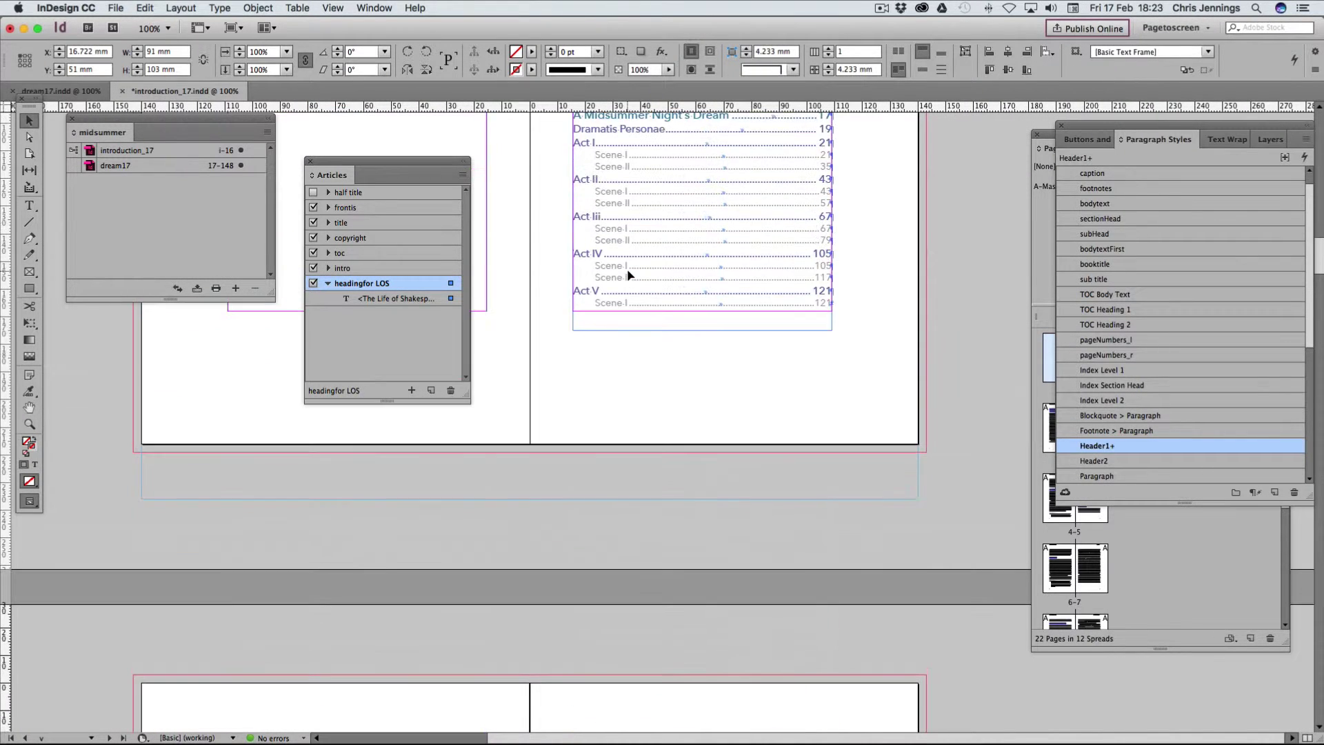
pyautogui.scroll(-10, 626, 267)
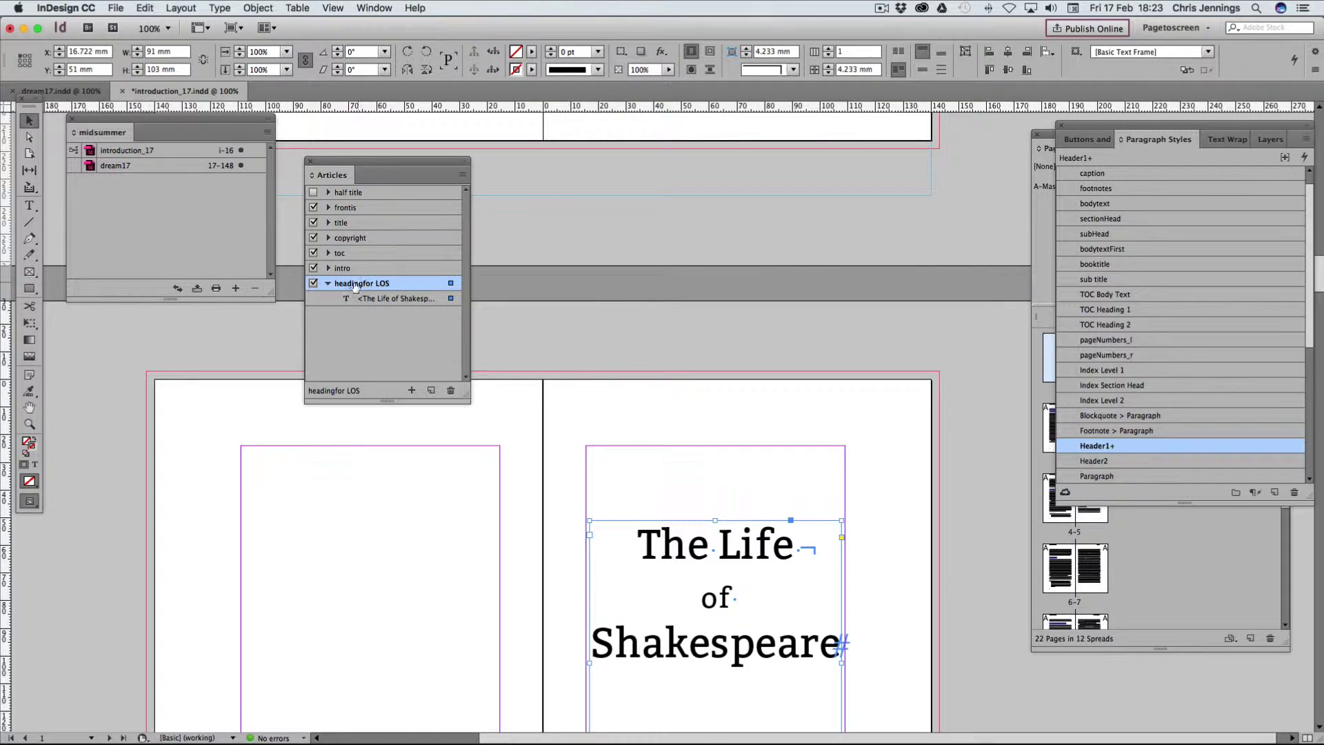
pyautogui.moveTo(354, 288); pyautogui.dragTo(350, 264)
pyautogui.click(351, 324)
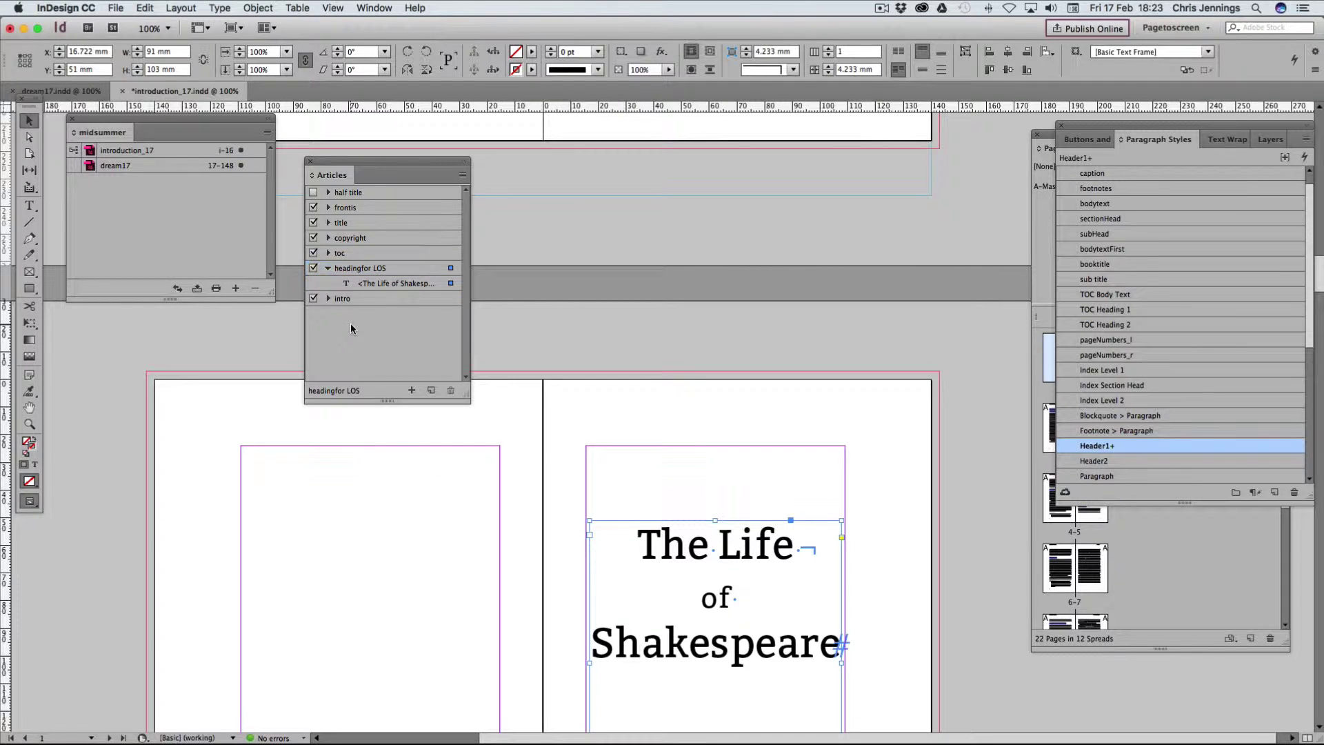
pyautogui.scroll(-10, 723, 383)
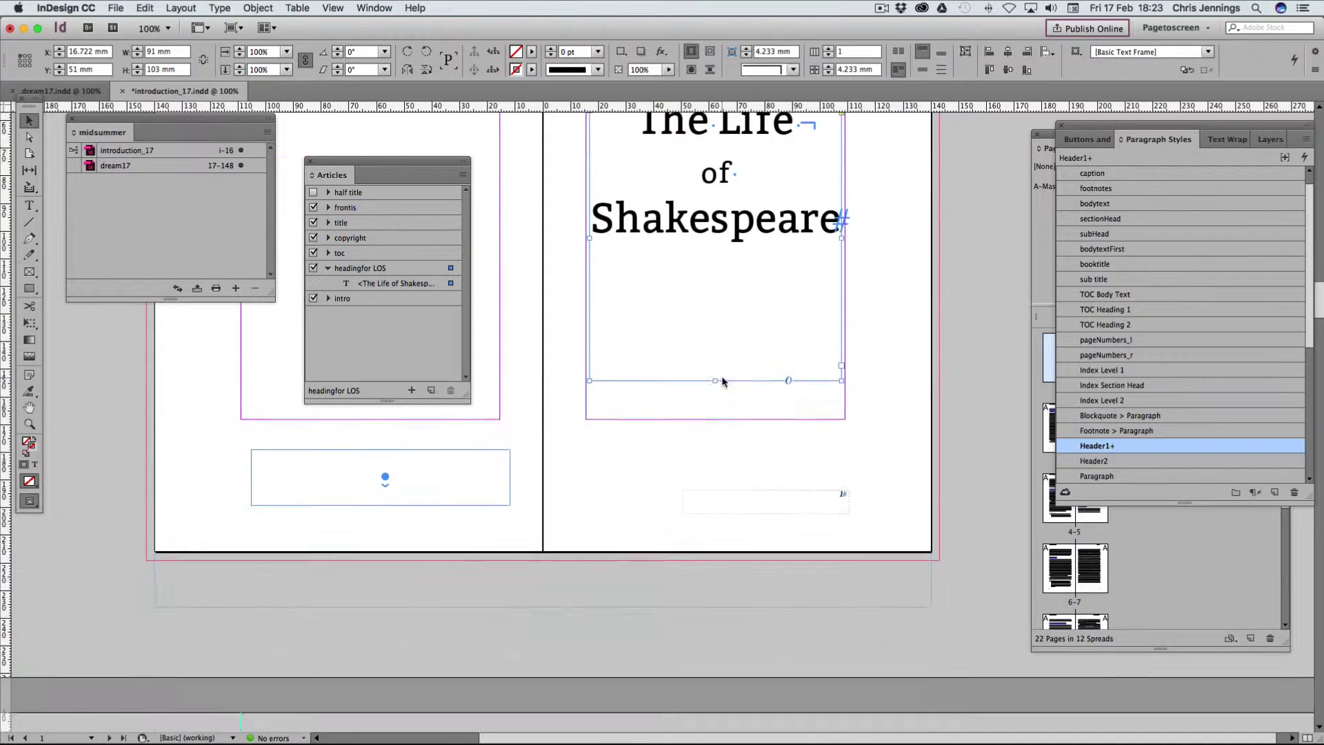
pyautogui.scroll(-5, 722, 382)
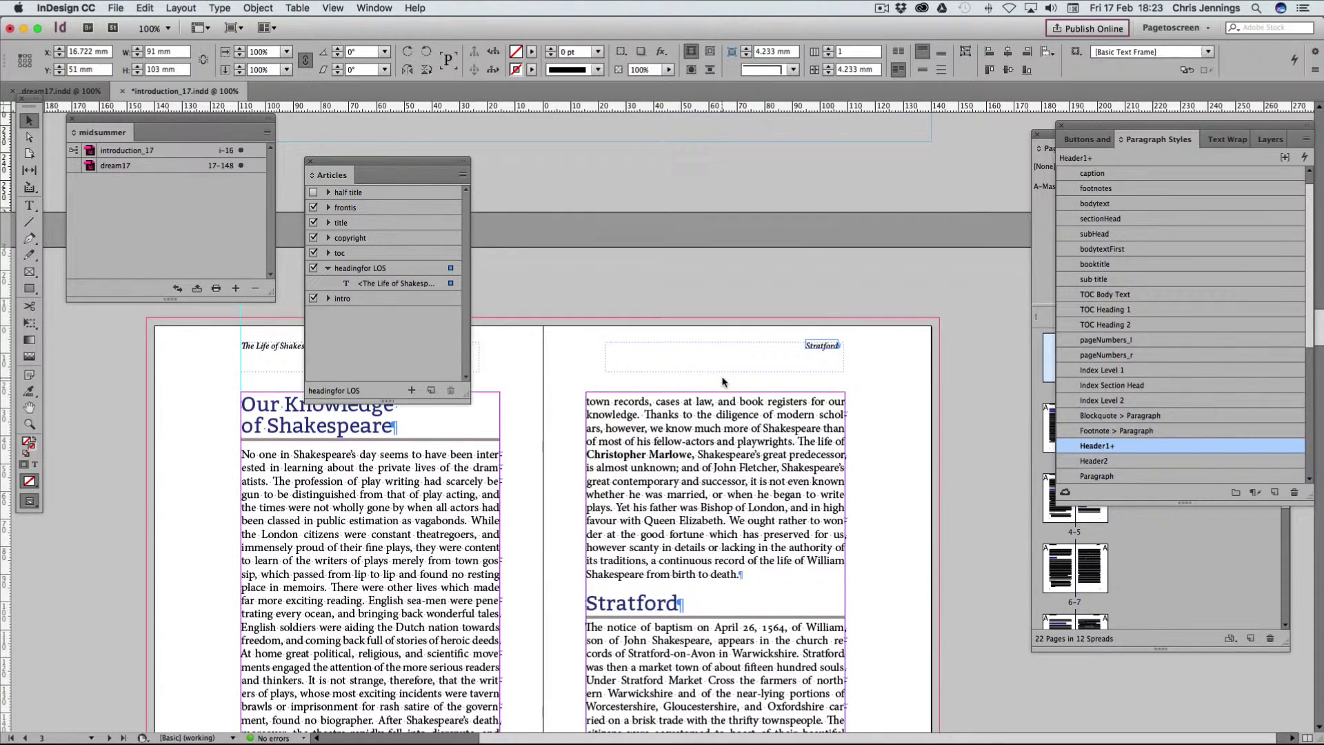
# Move the Articles and Book panels aside and put the cursor in the 'Our Knowledge of Shakespeare' heading
pyautogui.moveTo(372, 166); pyautogui.dragTo(155, 422)
pyautogui.scroll(-2, 412, 328)
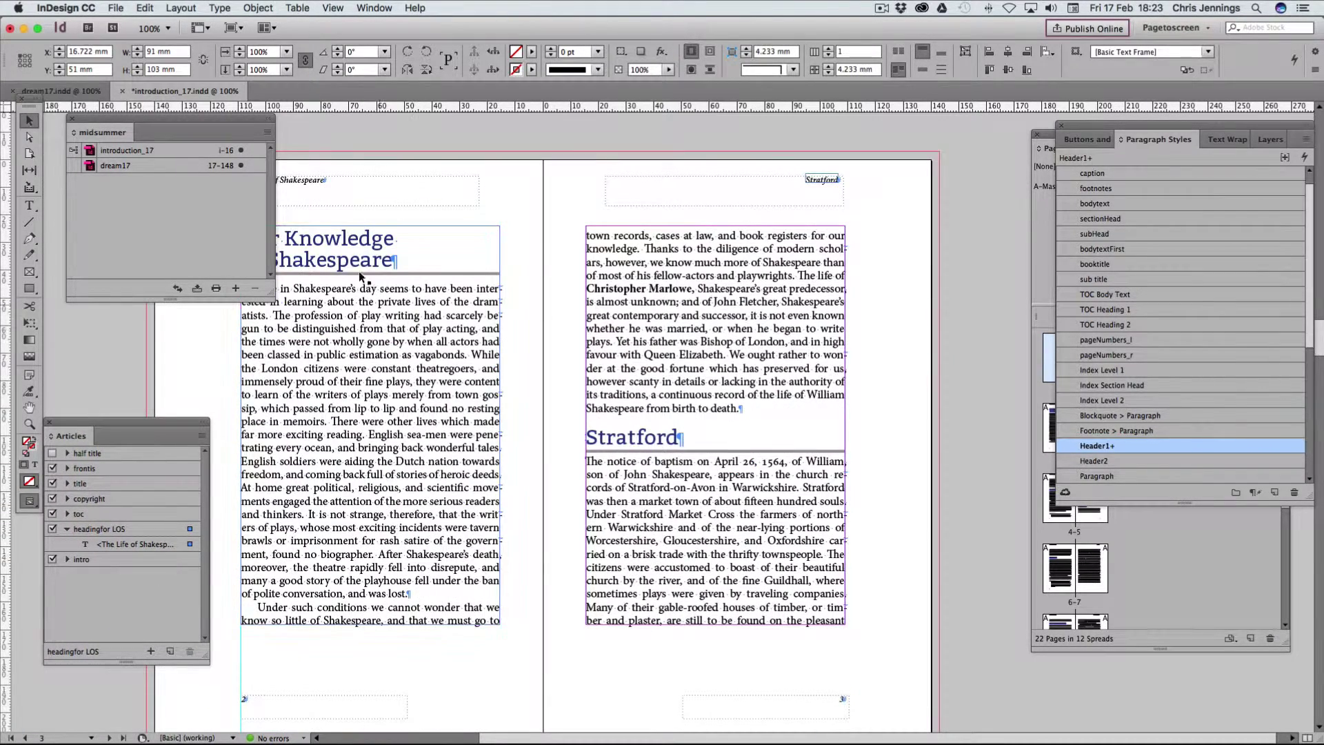
pyautogui.moveTo(200, 121); pyautogui.dragTo(367, 330)
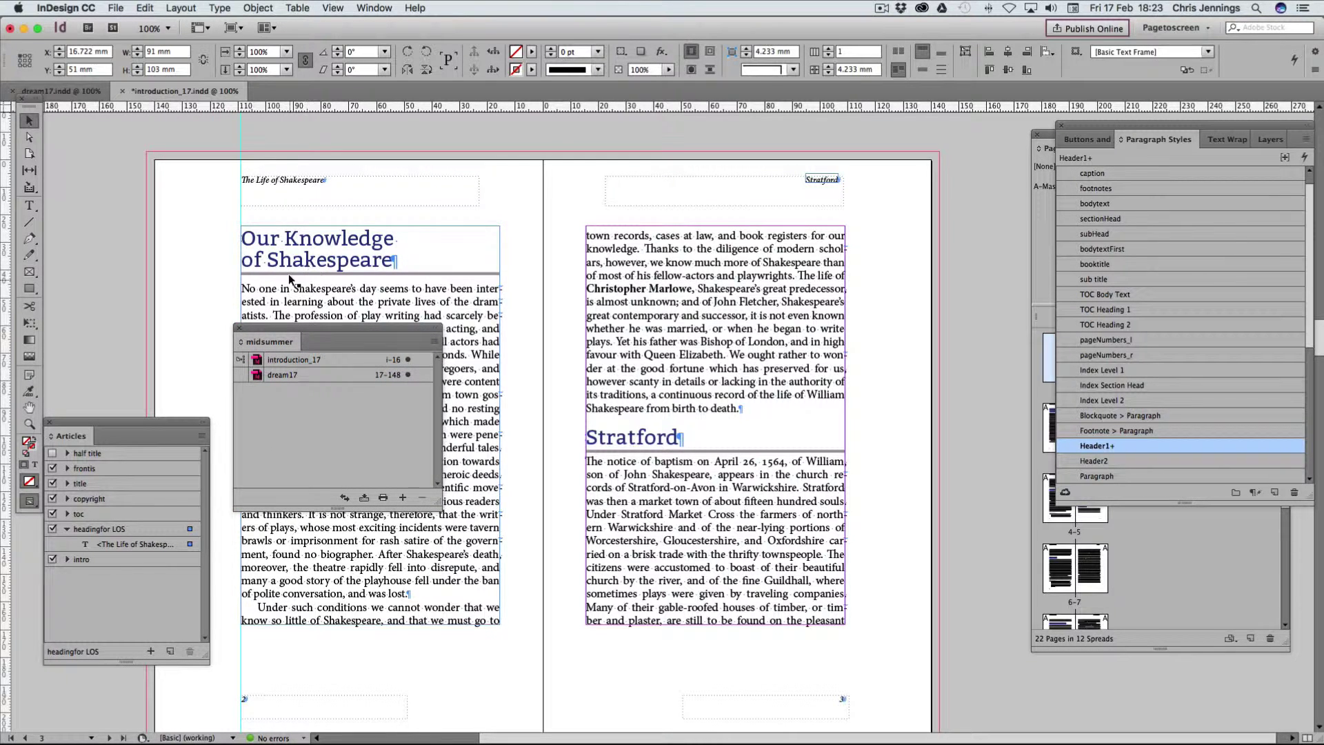
pyautogui.click(361, 253)
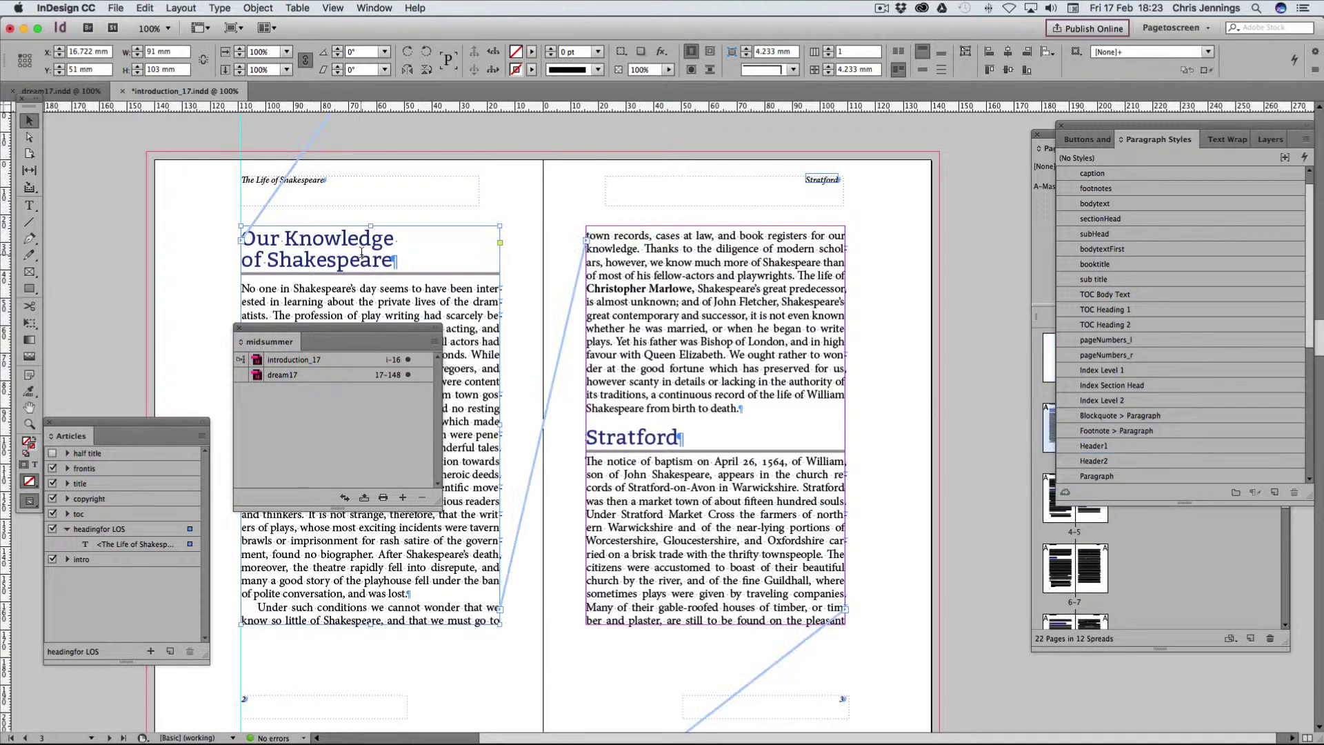
pyautogui.doubleClick(361, 253)
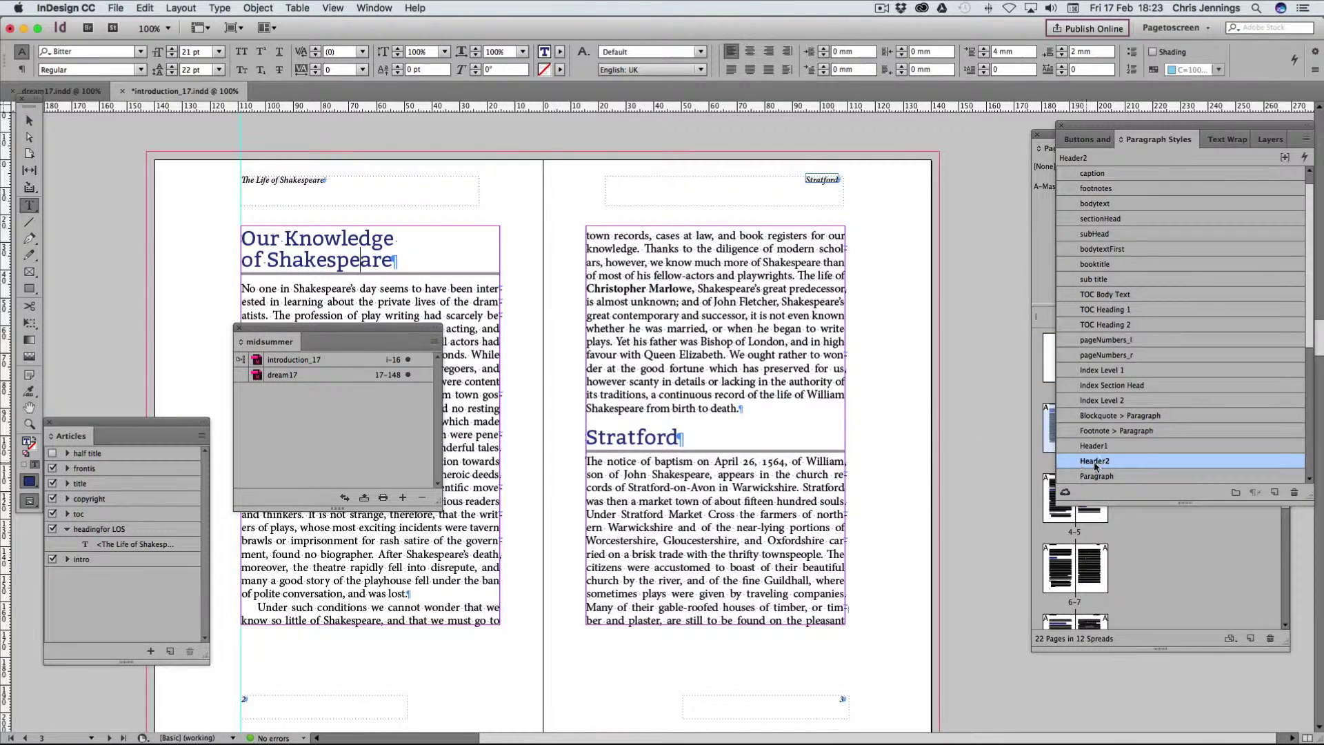
# Review the Header2 style's Paragraph Rules settings and close it
pyautogui.doubleClick(1074, 459)
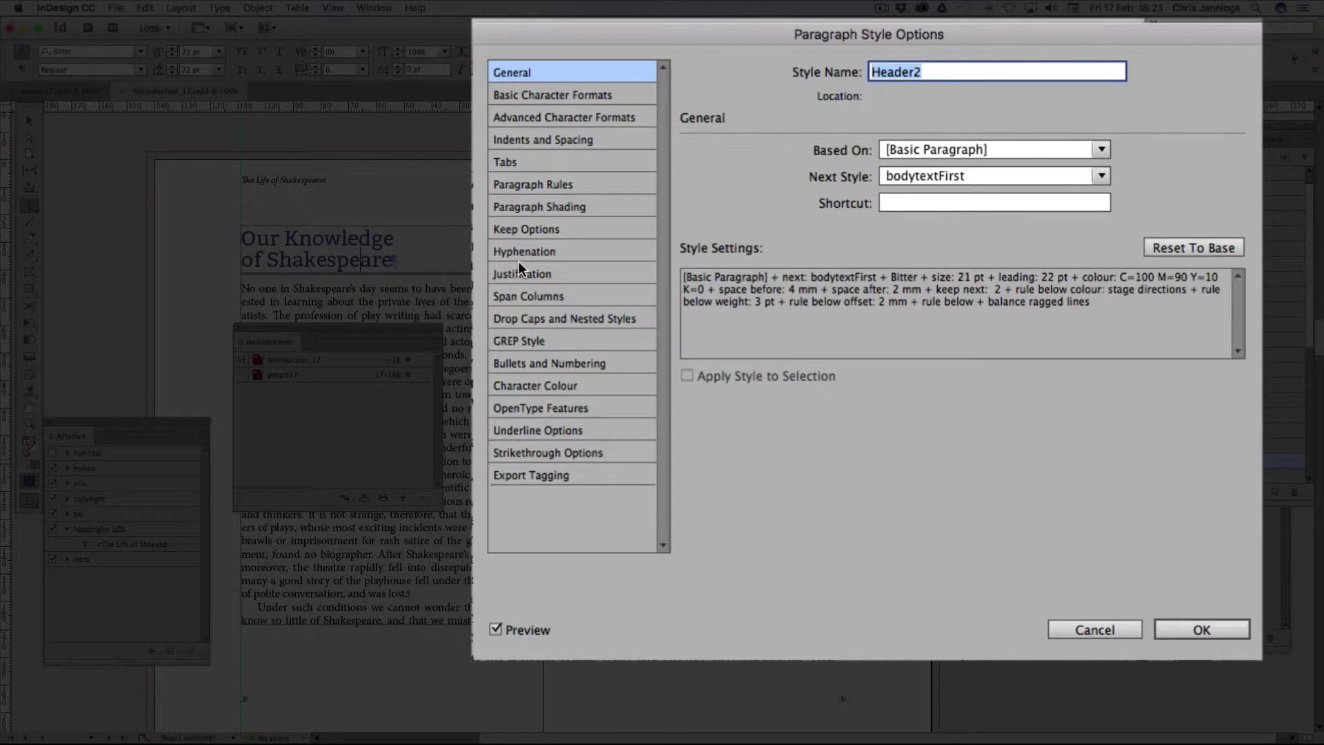
pyautogui.click(523, 185)
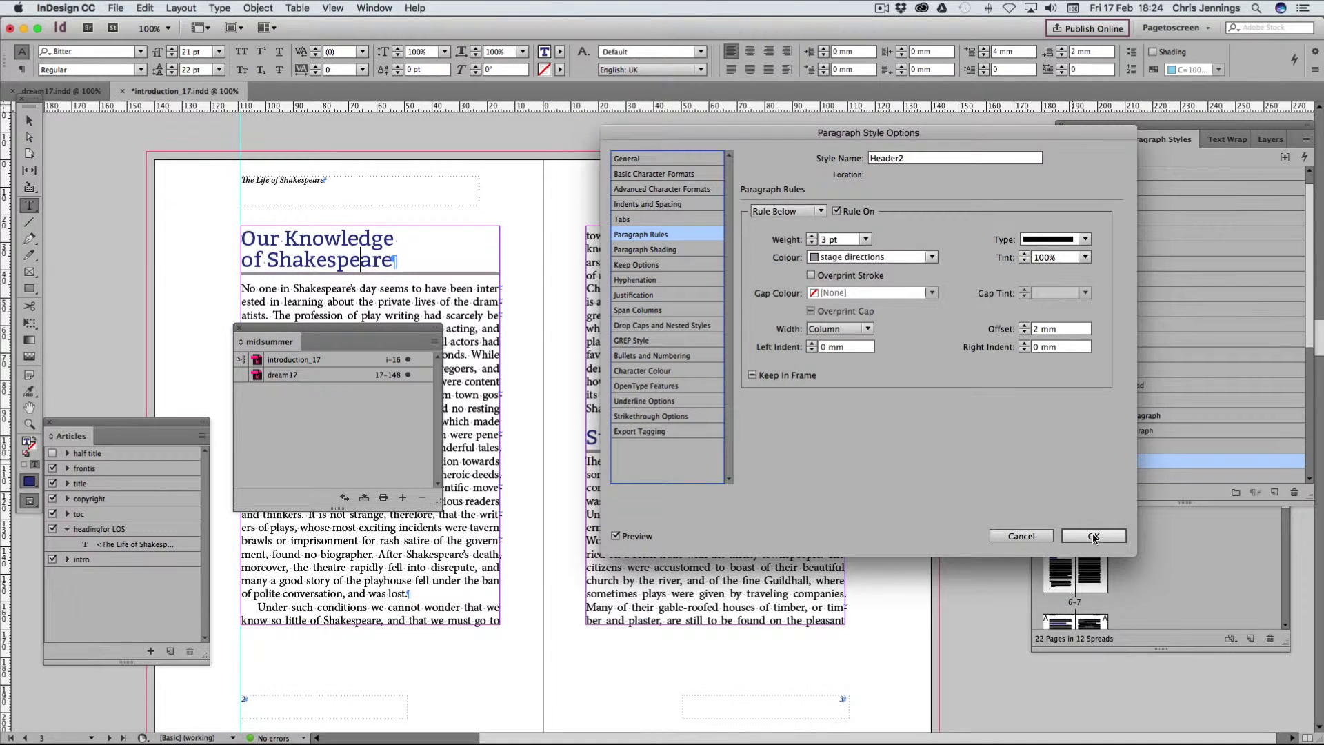
pyautogui.click(1045, 536)
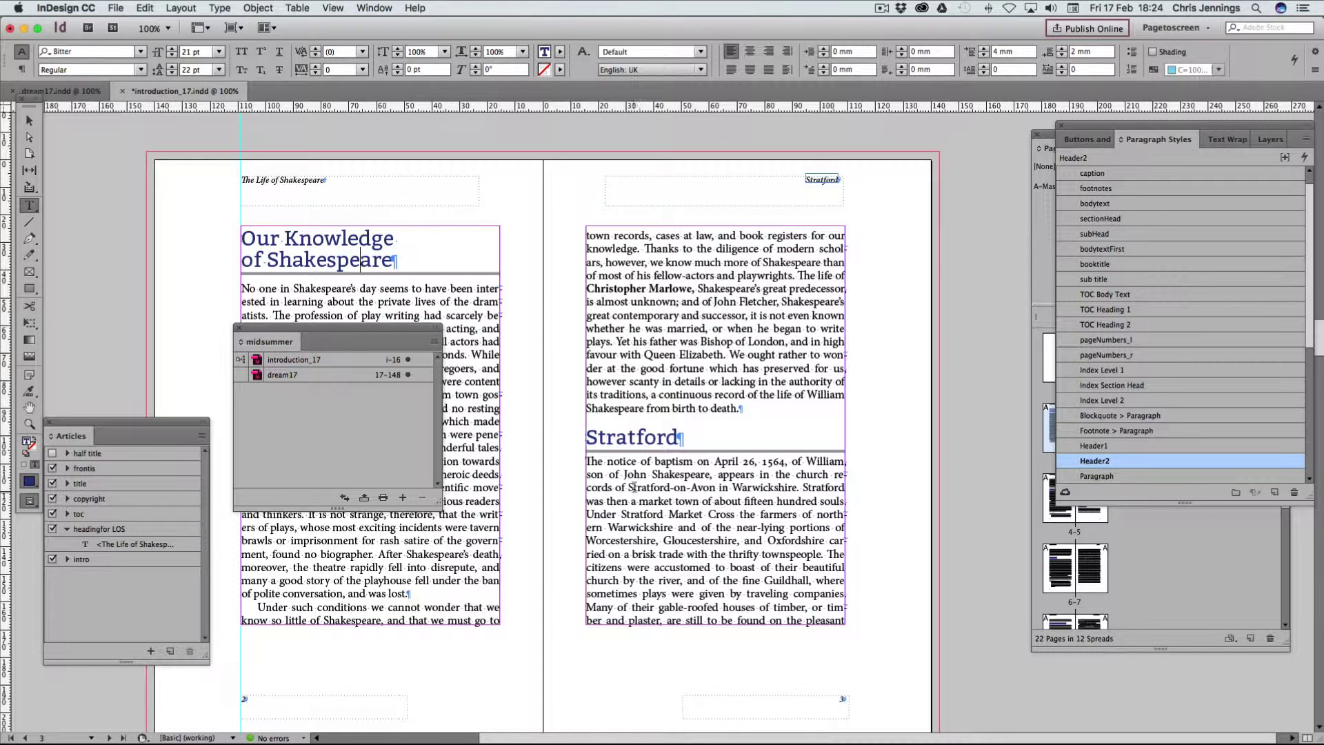
# Open the Paragraph style's settings from the body text, then switch to the iBooks preview
pyautogui.click(630, 381)
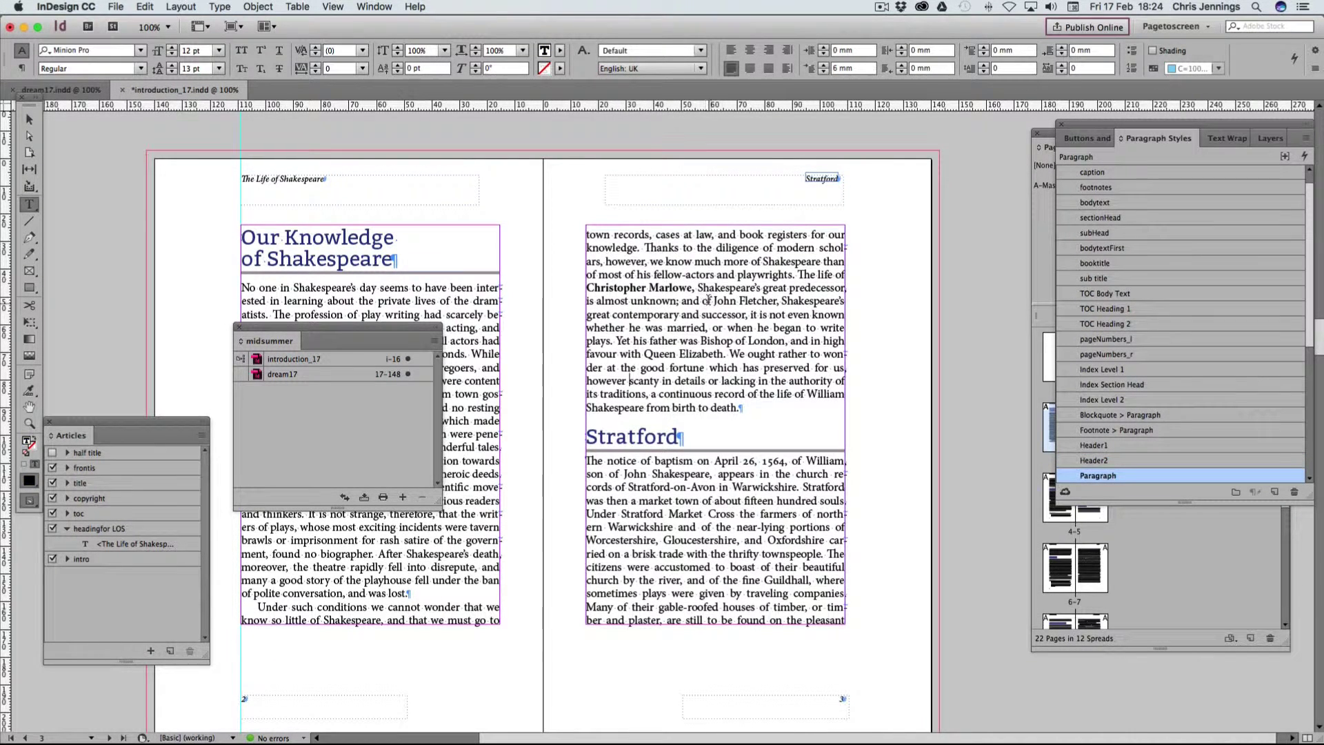
pyautogui.click(702, 301)
pyautogui.doubleClick(1096, 476)
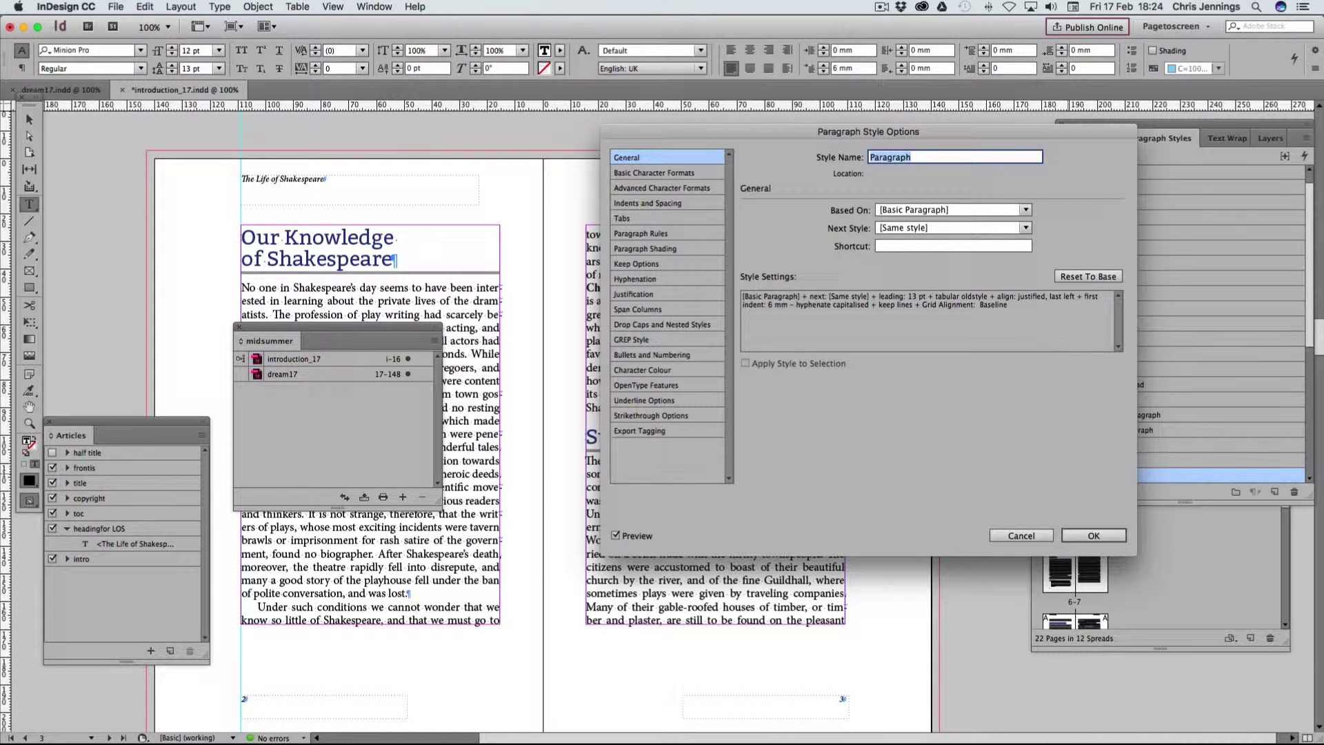
pyautogui.press('super+Tab')
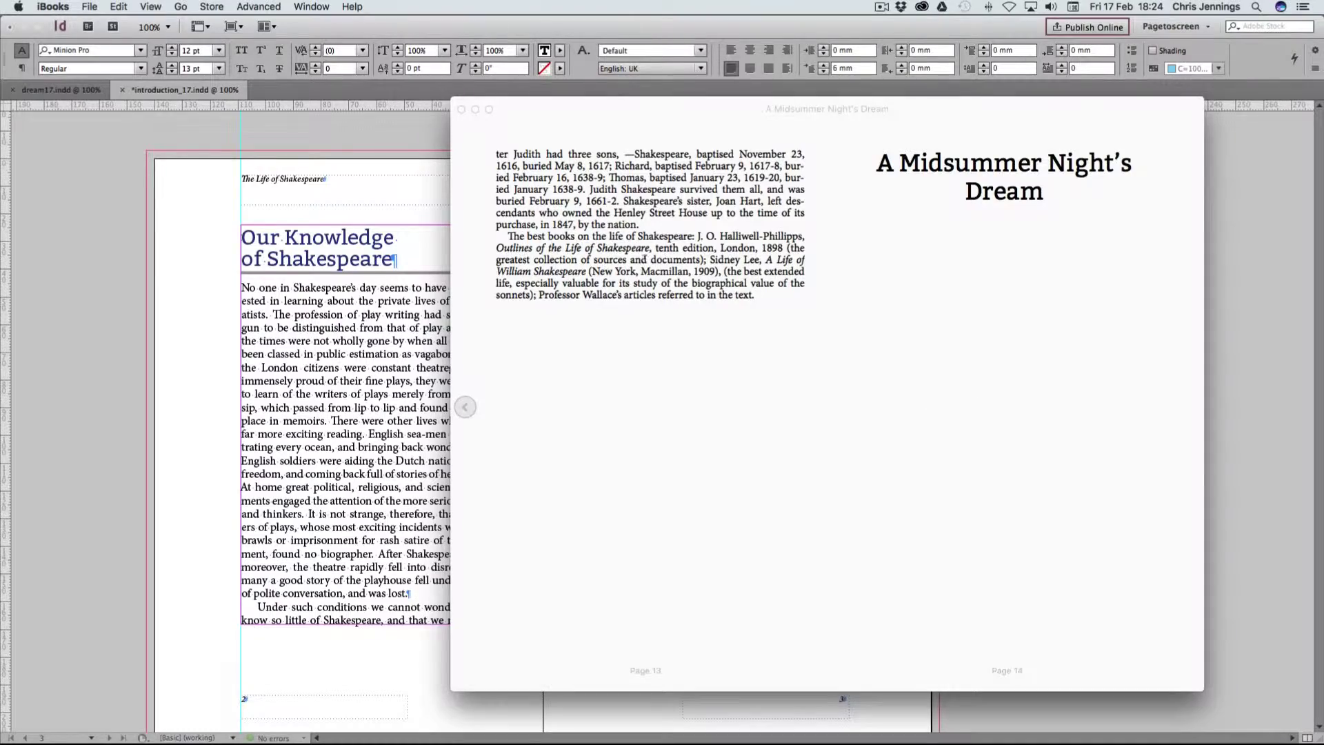
# Page back in iBooks from pages 13–14 to pages 5–6, where The Life of Shakespeare begins
pyautogui.click(464, 407)
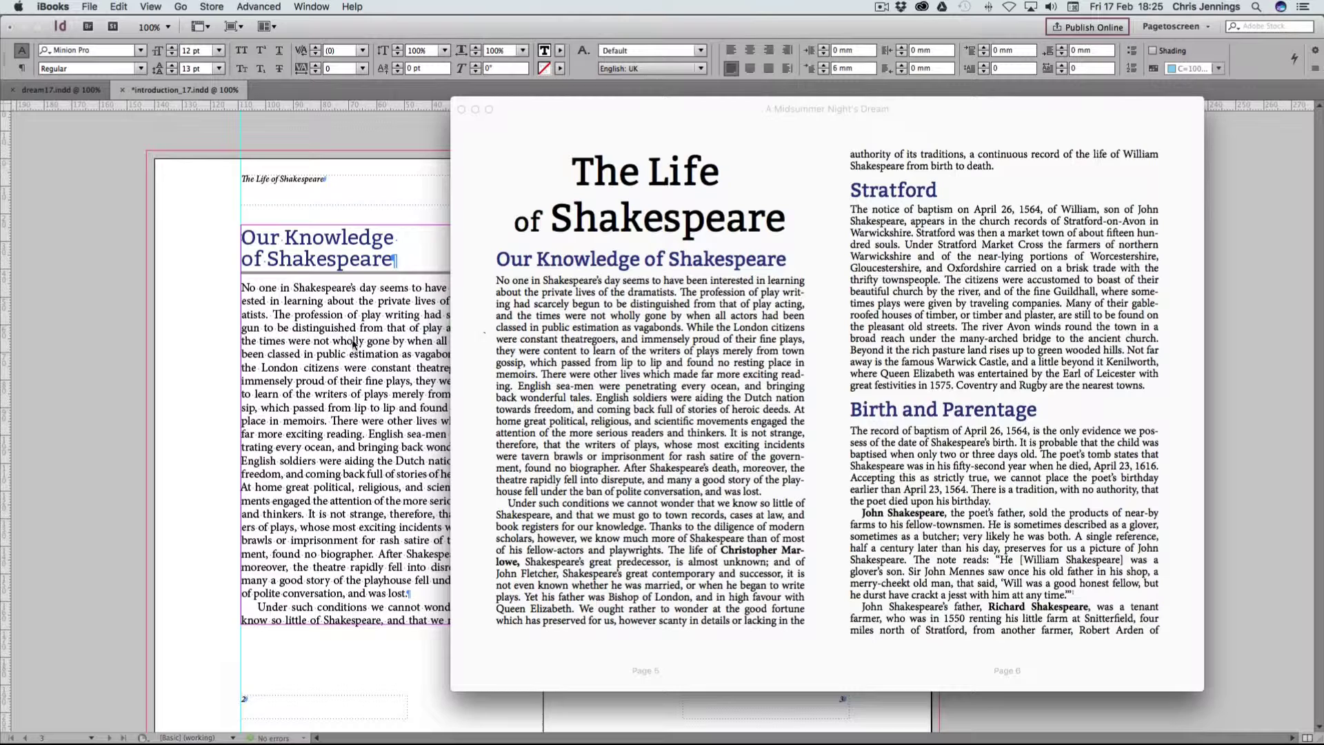
# Check the Paragraph style's 12 pt size and 13 pt leading, toggling Align to Grid to None and back to All Lines
pyautogui.click(414, 222)
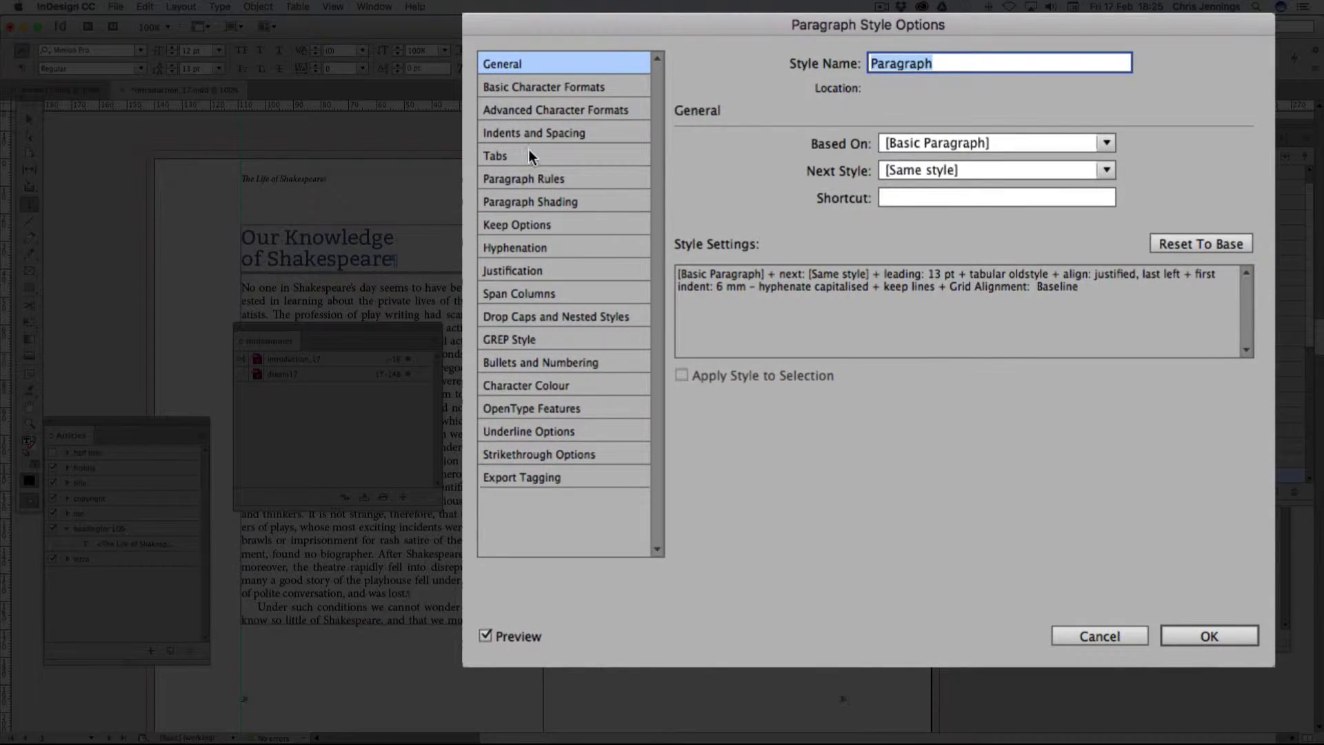
pyautogui.click(509, 85)
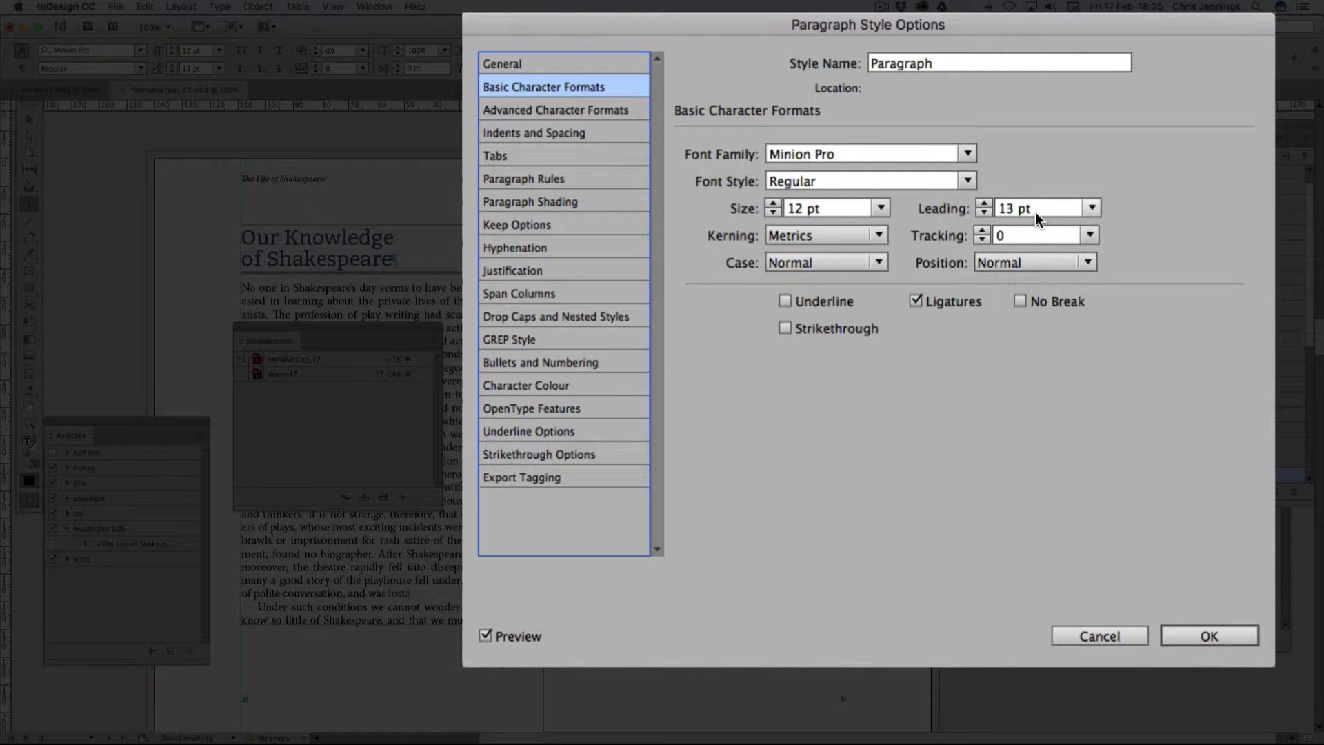
pyautogui.click(505, 131)
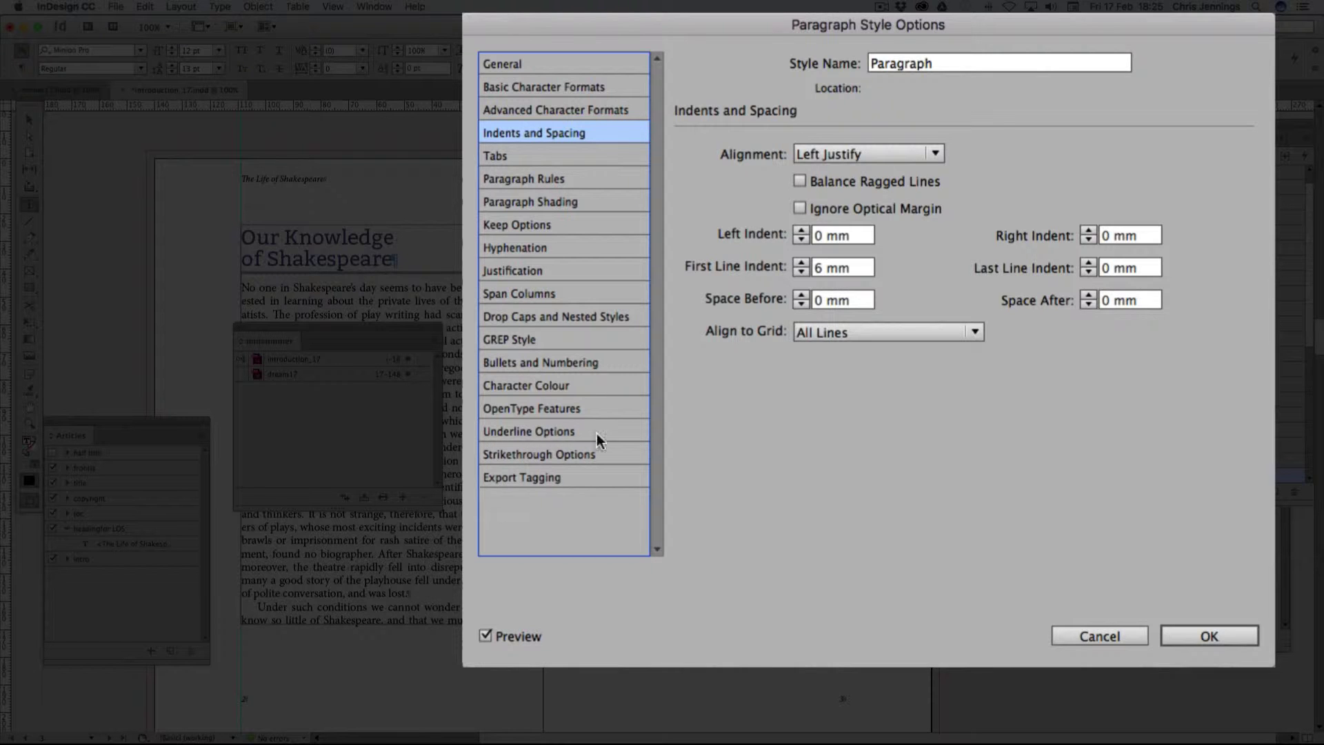
pyautogui.click(910, 334)
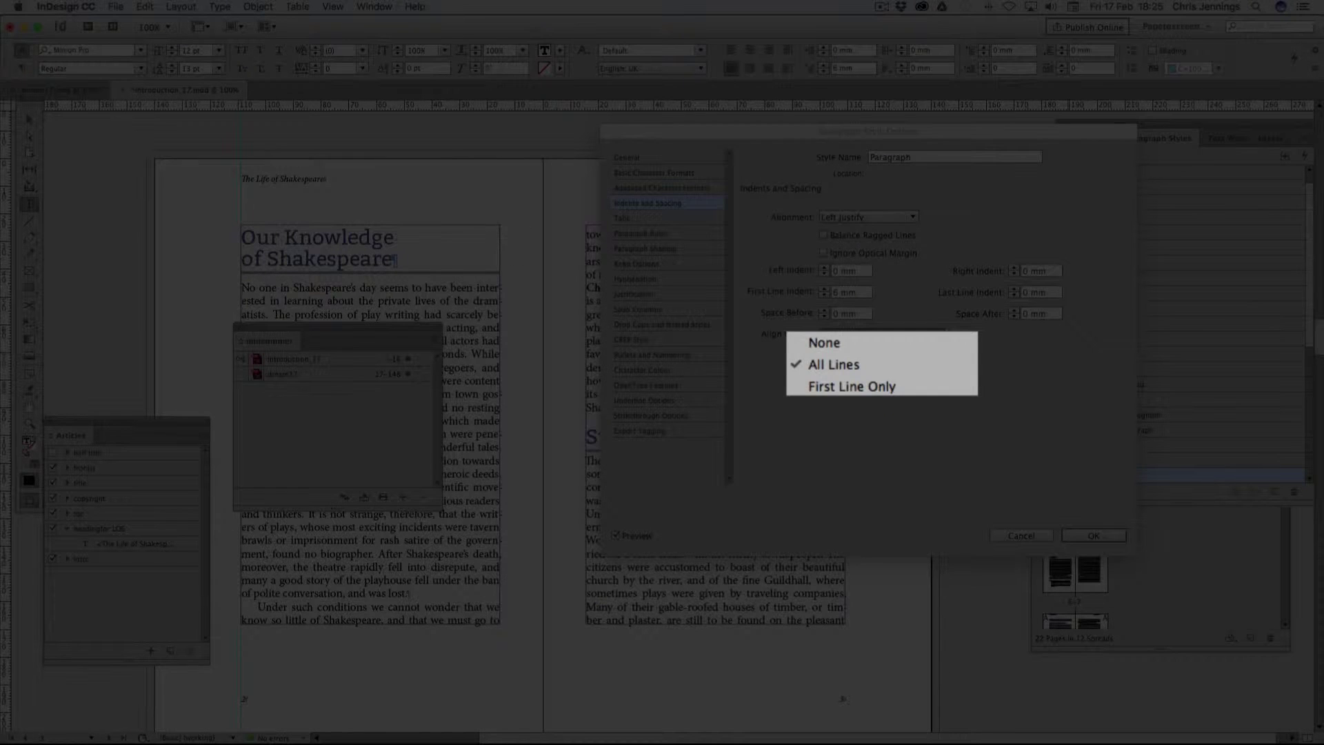
pyautogui.click(893, 338)
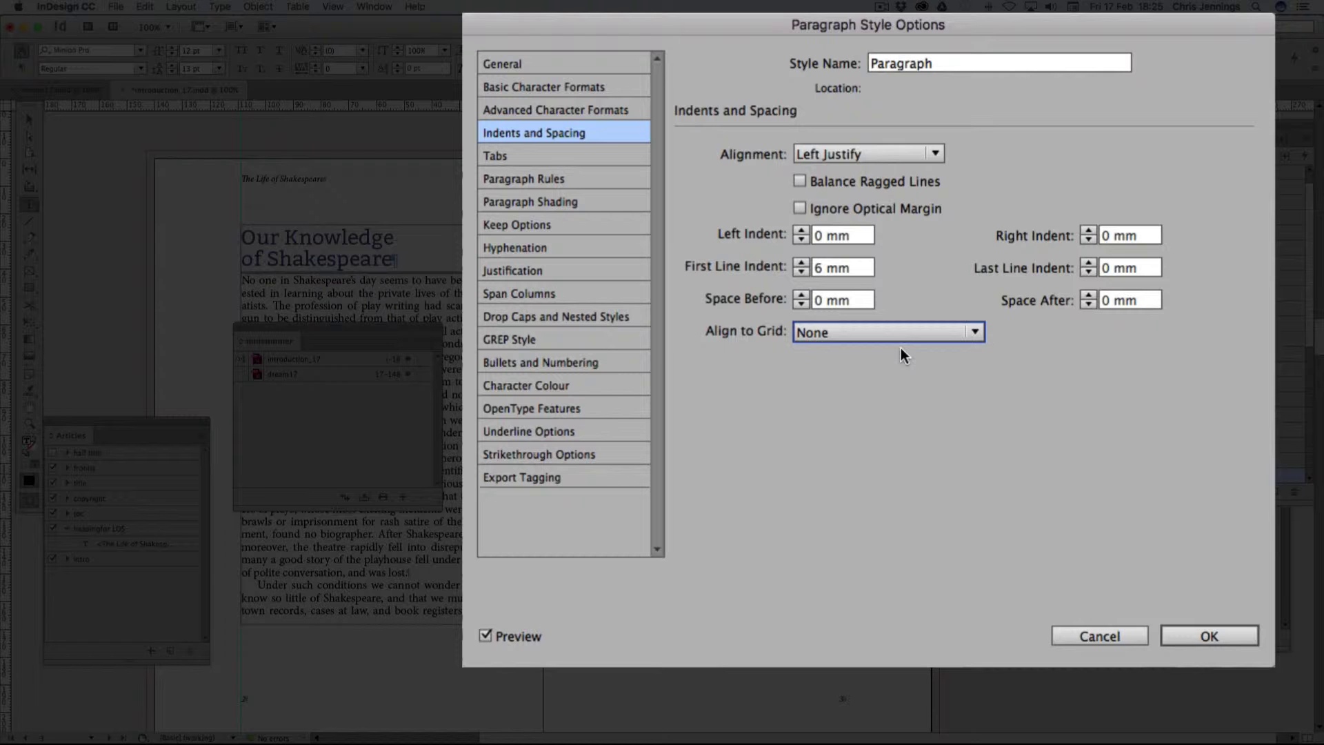
pyautogui.click(866, 331)
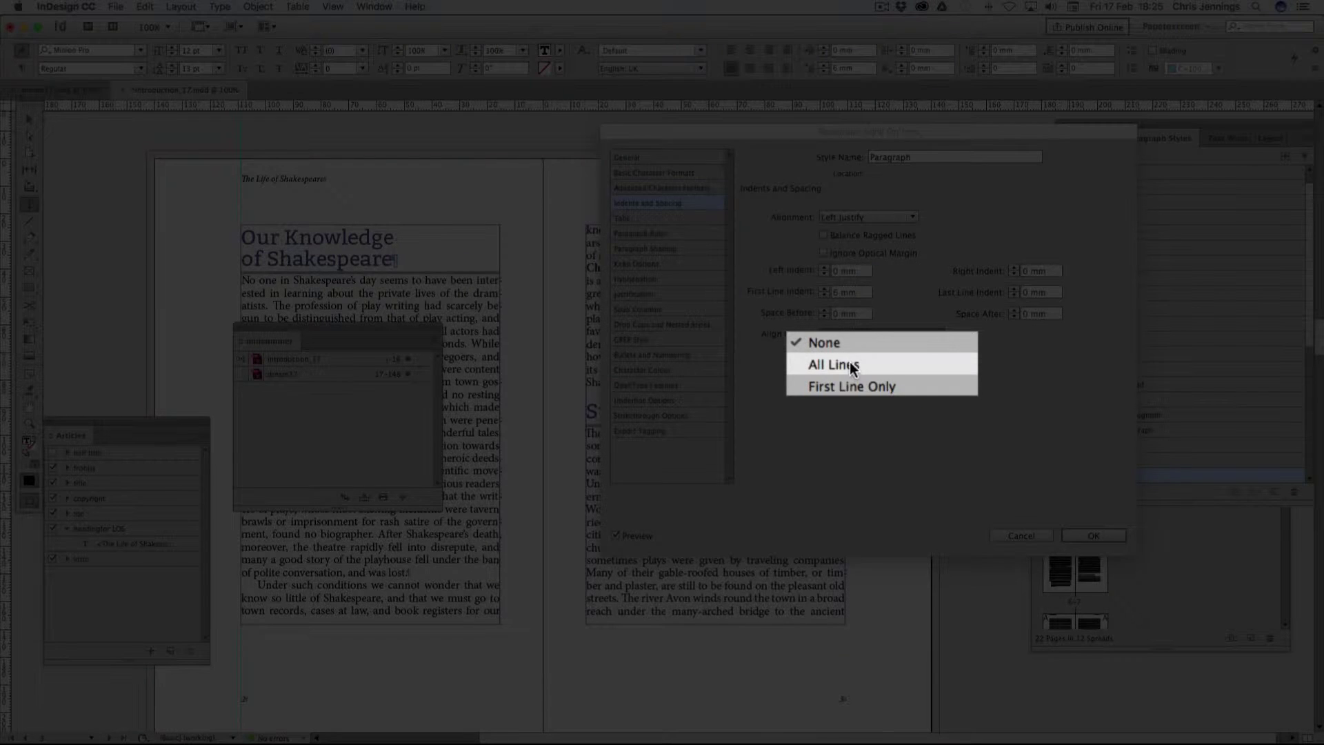
pyautogui.click(852, 366)
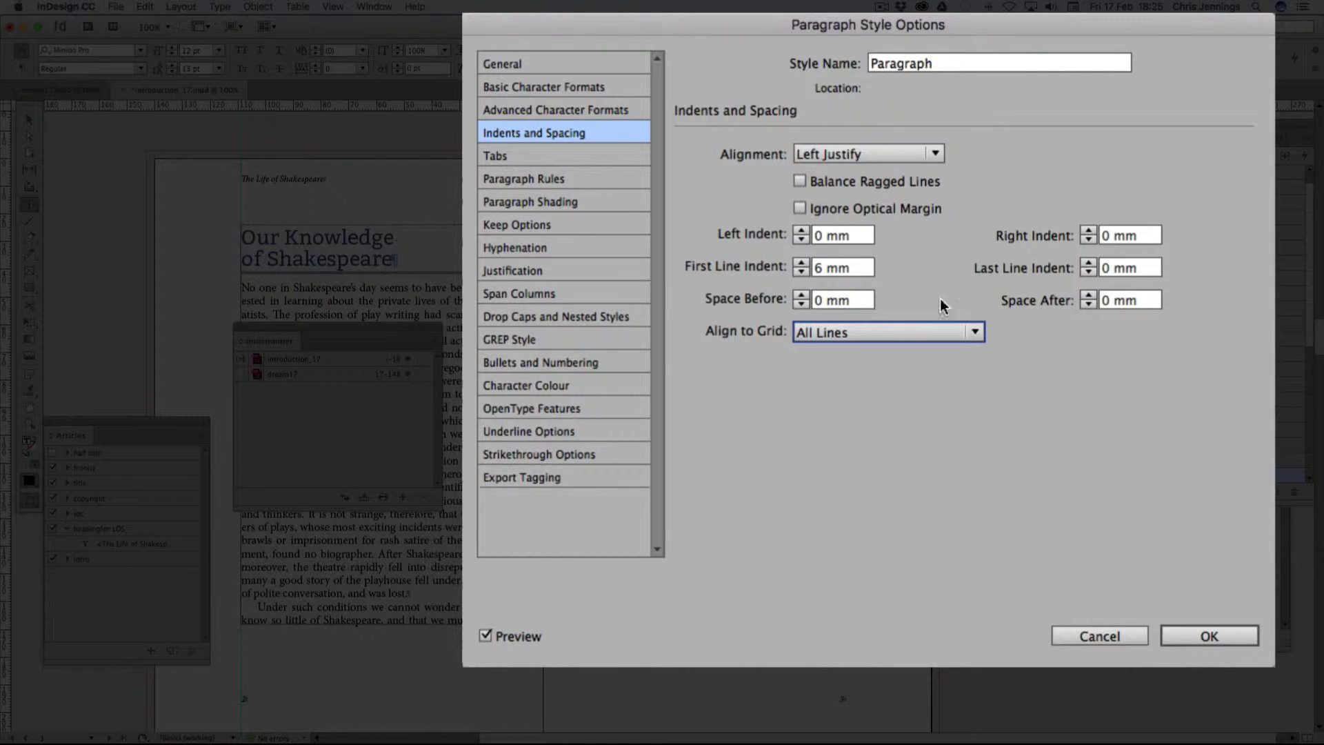
pyautogui.click(531, 89)
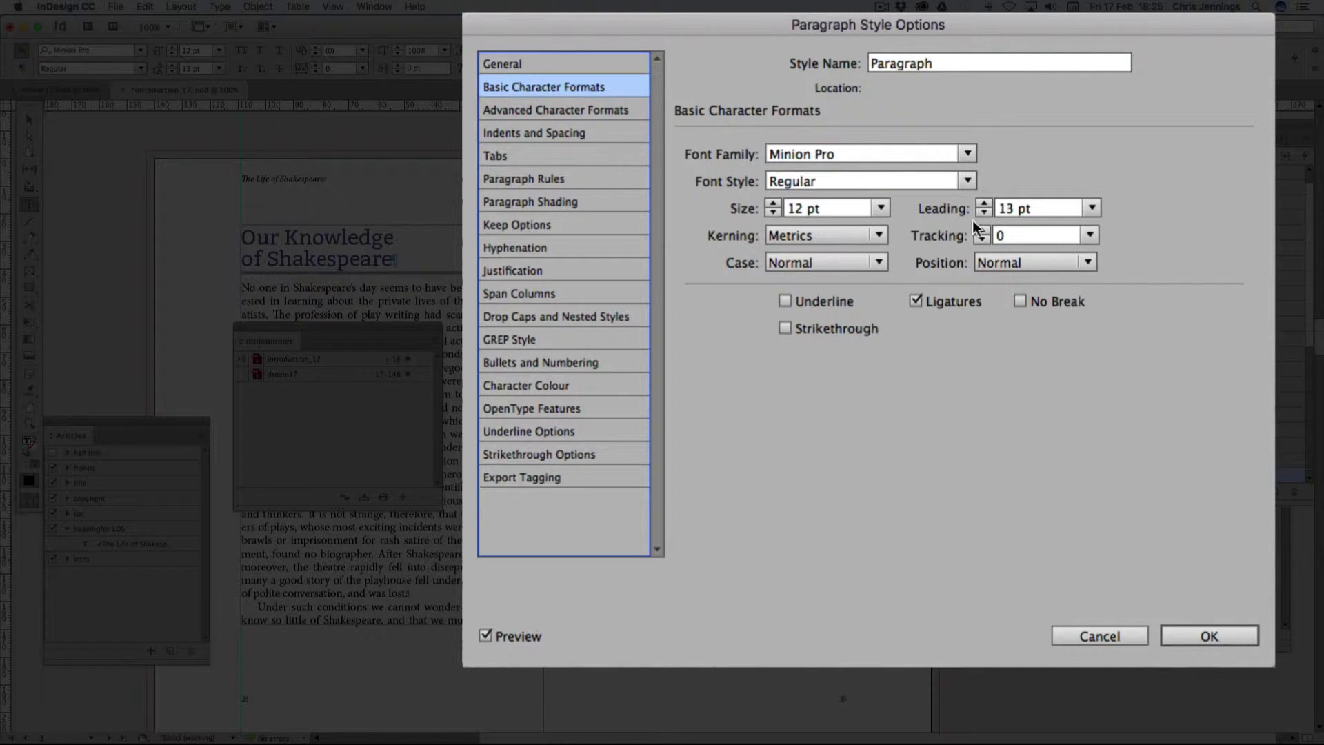
# Cancel the style options, then copy the 13.606 pt baseline grid increment from Grids preferences without changing them
pyautogui.click(1091, 630)
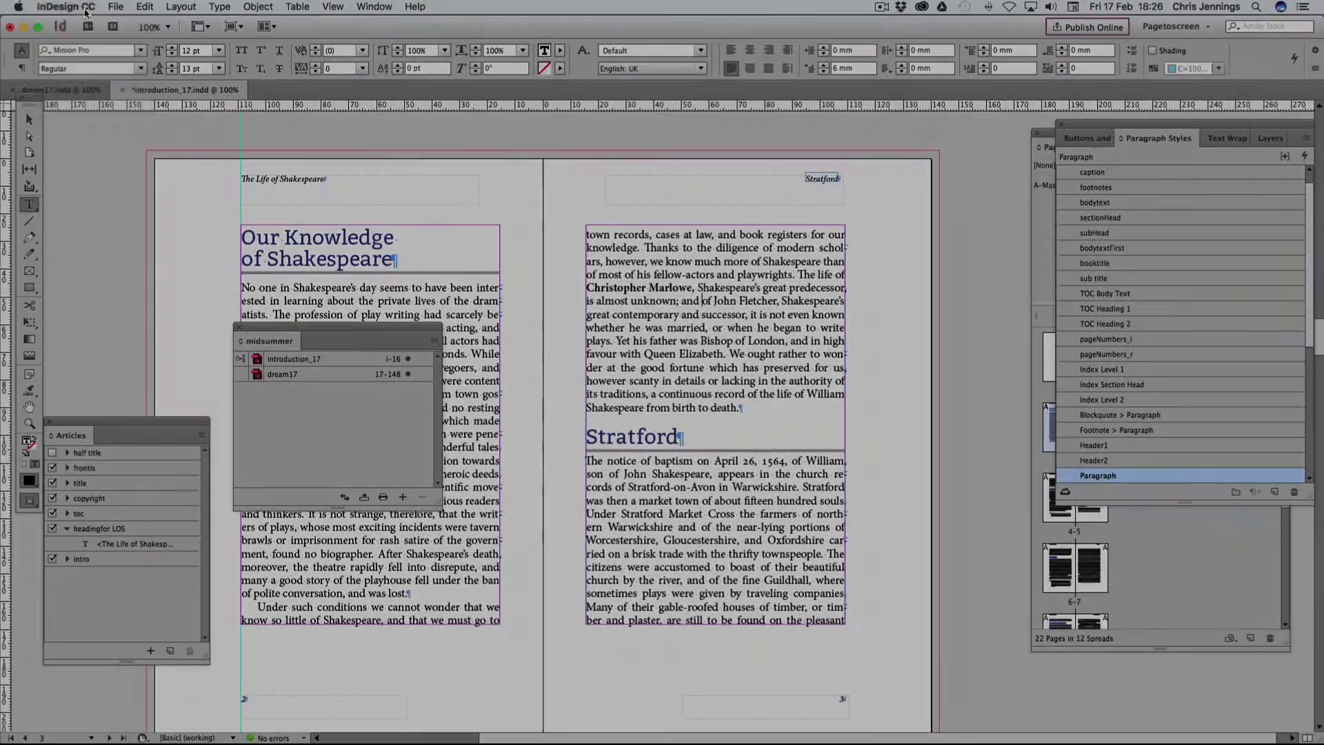
pyautogui.click(86, 8)
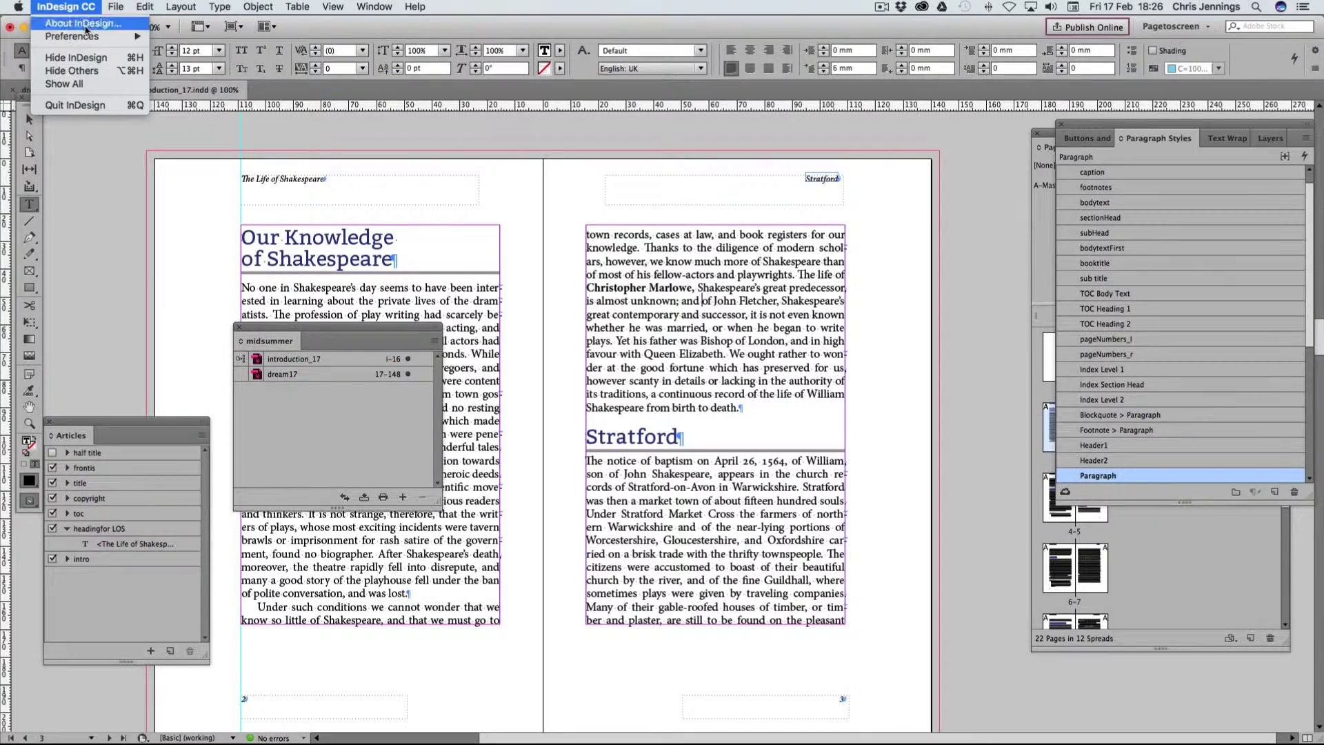
pyautogui.moveTo(87, 37)
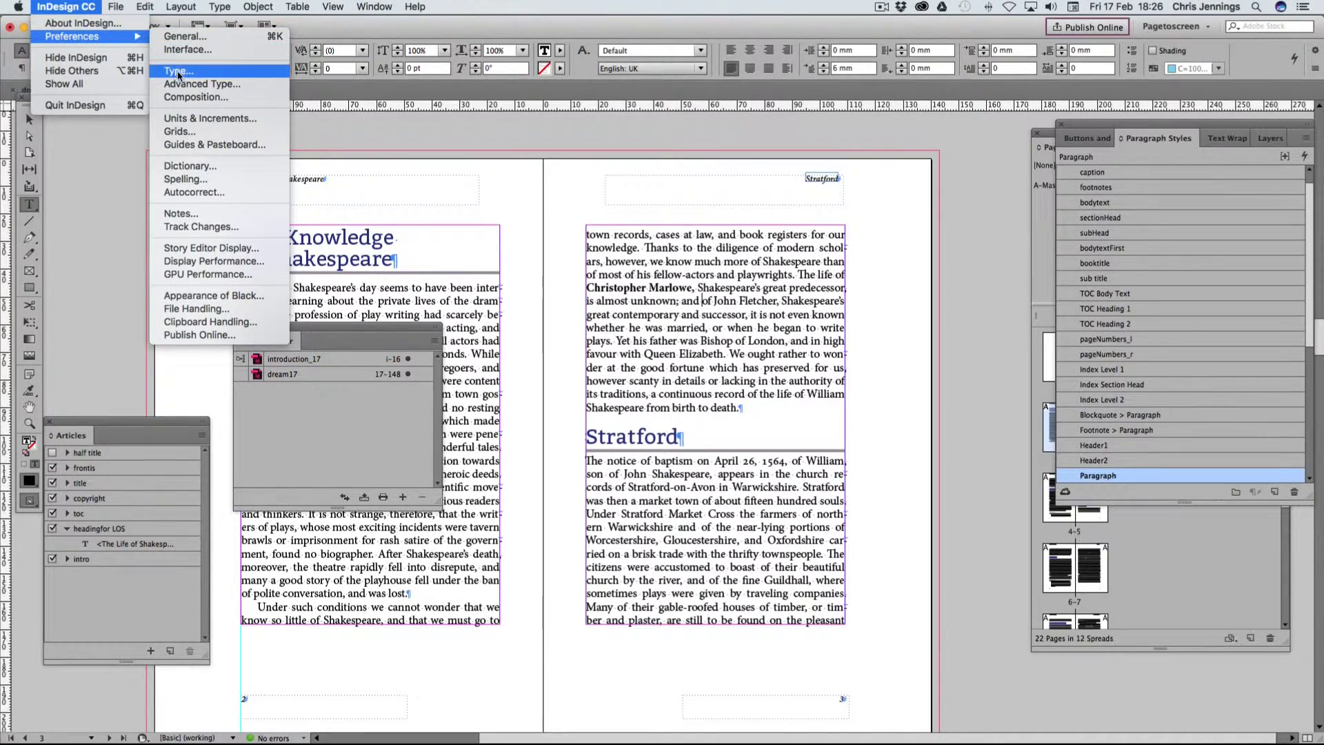
pyautogui.click(190, 132)
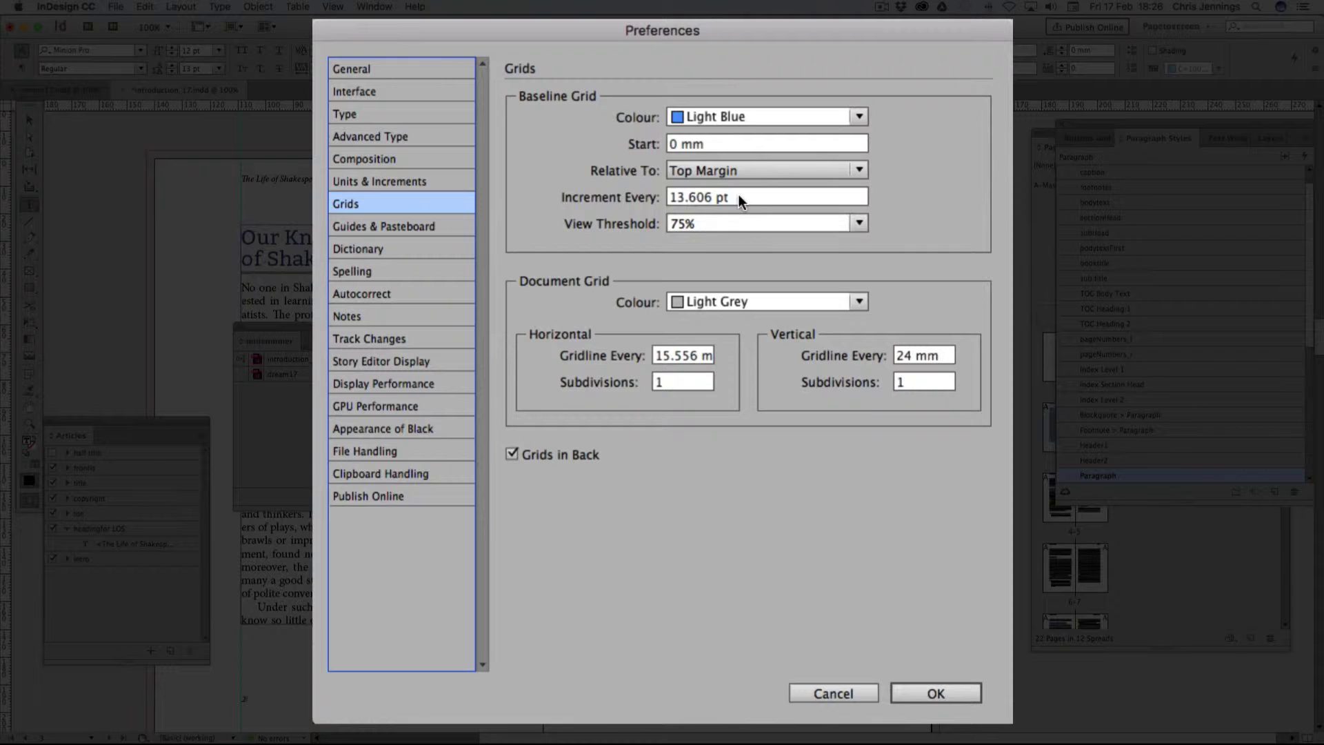
pyautogui.moveTo(725, 197); pyautogui.dragTo(675, 198)
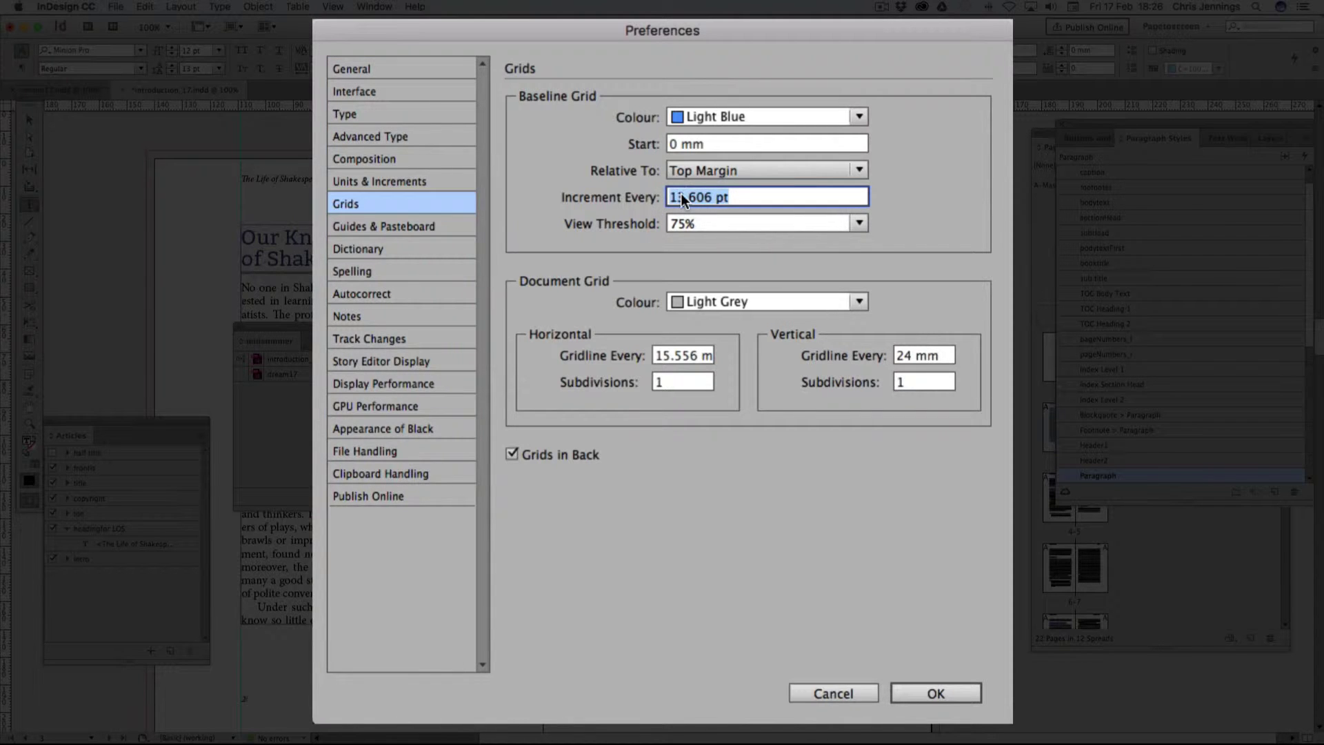
pyautogui.rightClick(697, 197)
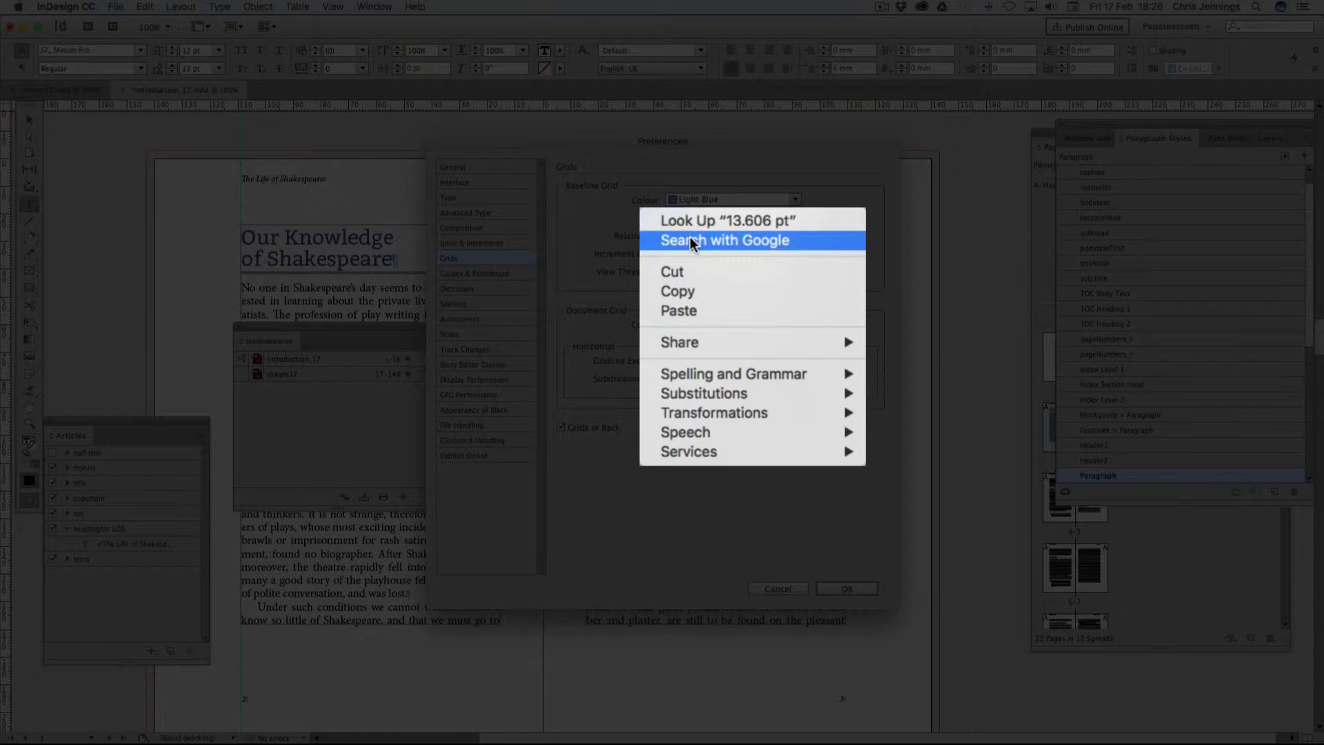
pyautogui.click(689, 289)
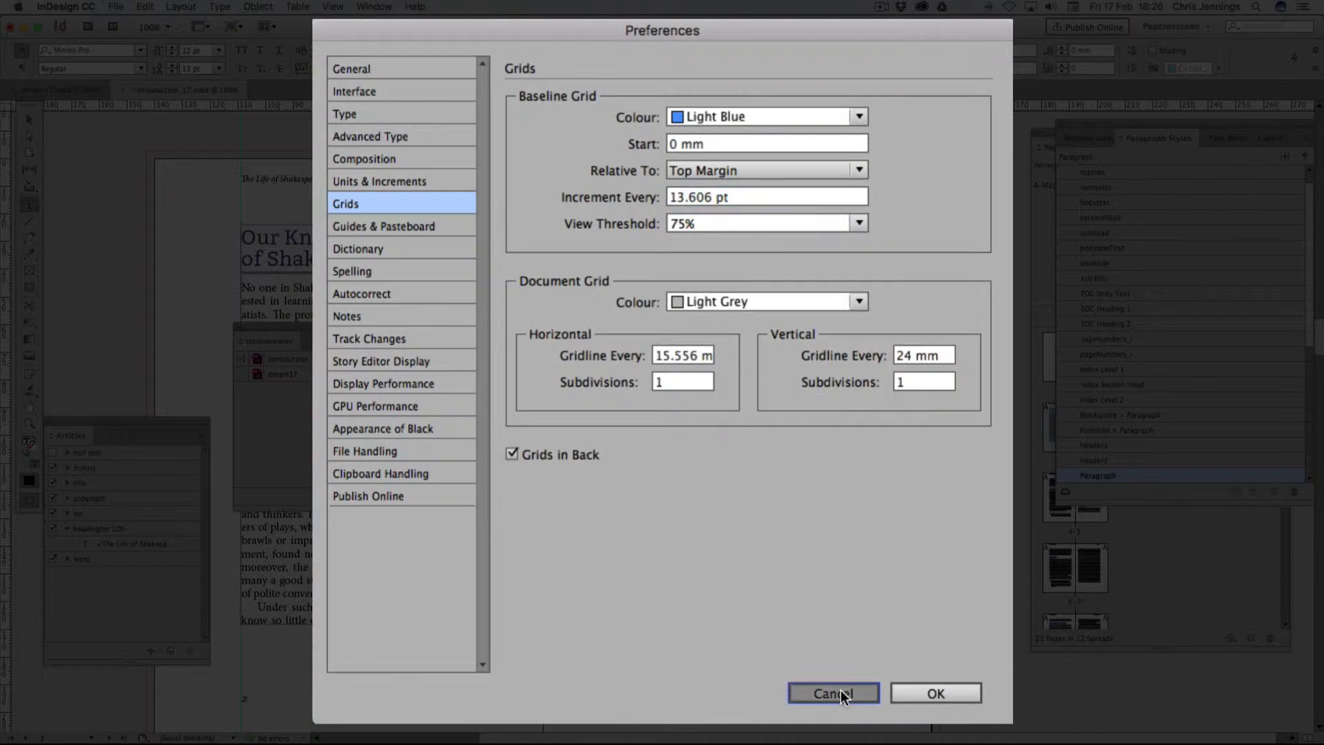
pyautogui.click(841, 689)
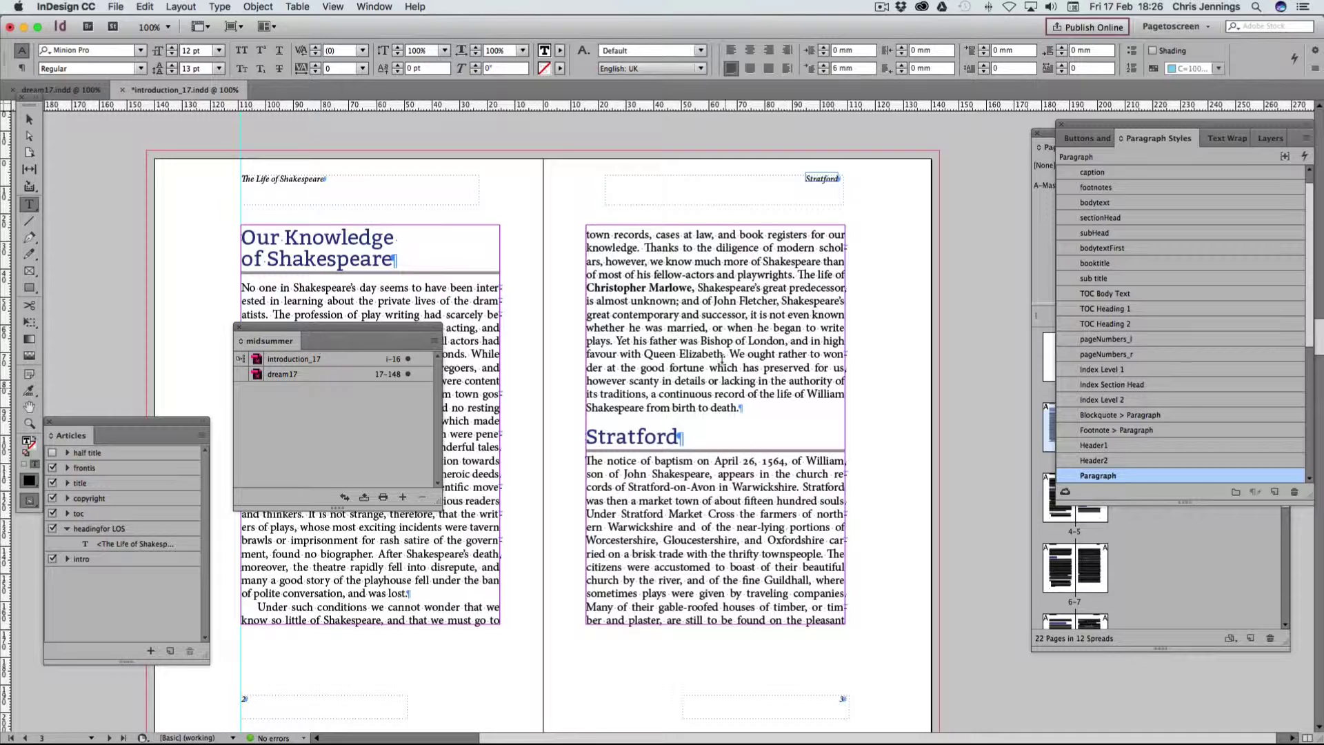
# Set the Paragraph style's leading to 4.8mm, fine-tuned to 13.606 pt, and accept it
pyautogui.doubleClick(1079, 475)
pyautogui.click(549, 99)
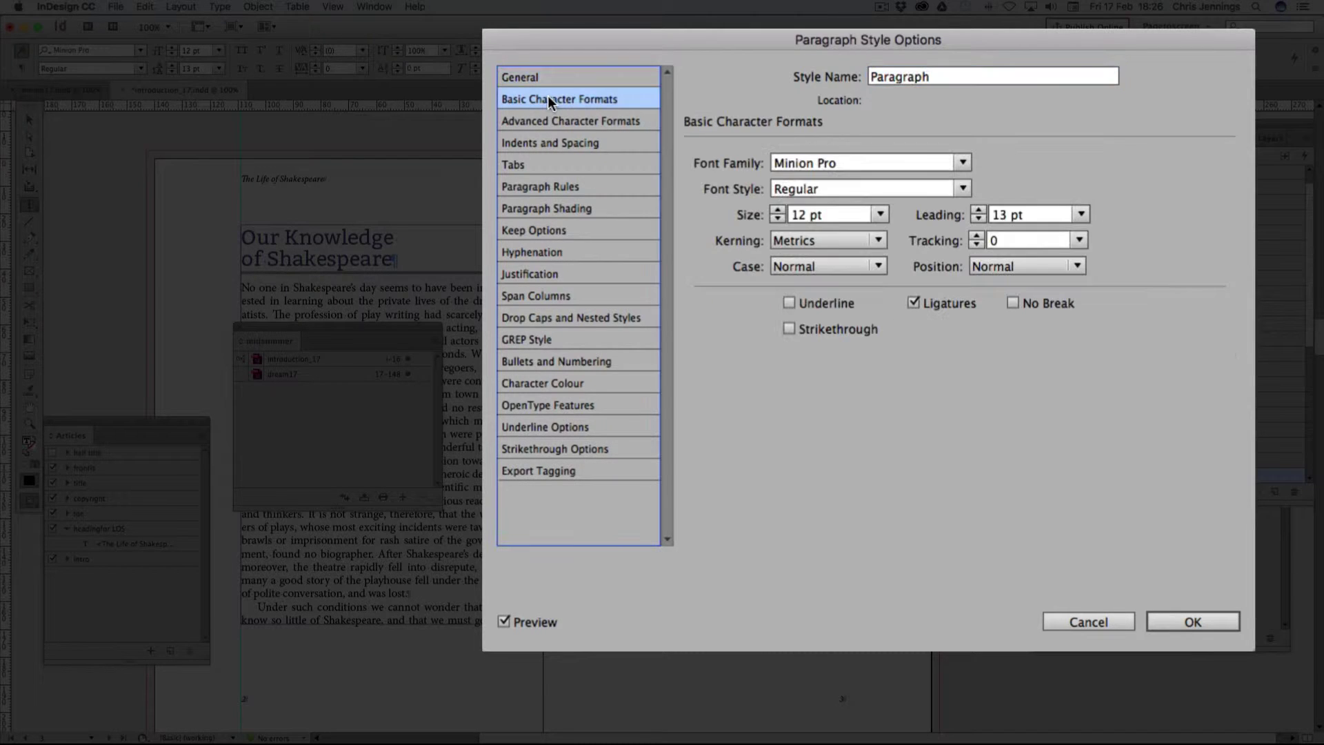
pyautogui.click(1031, 214)
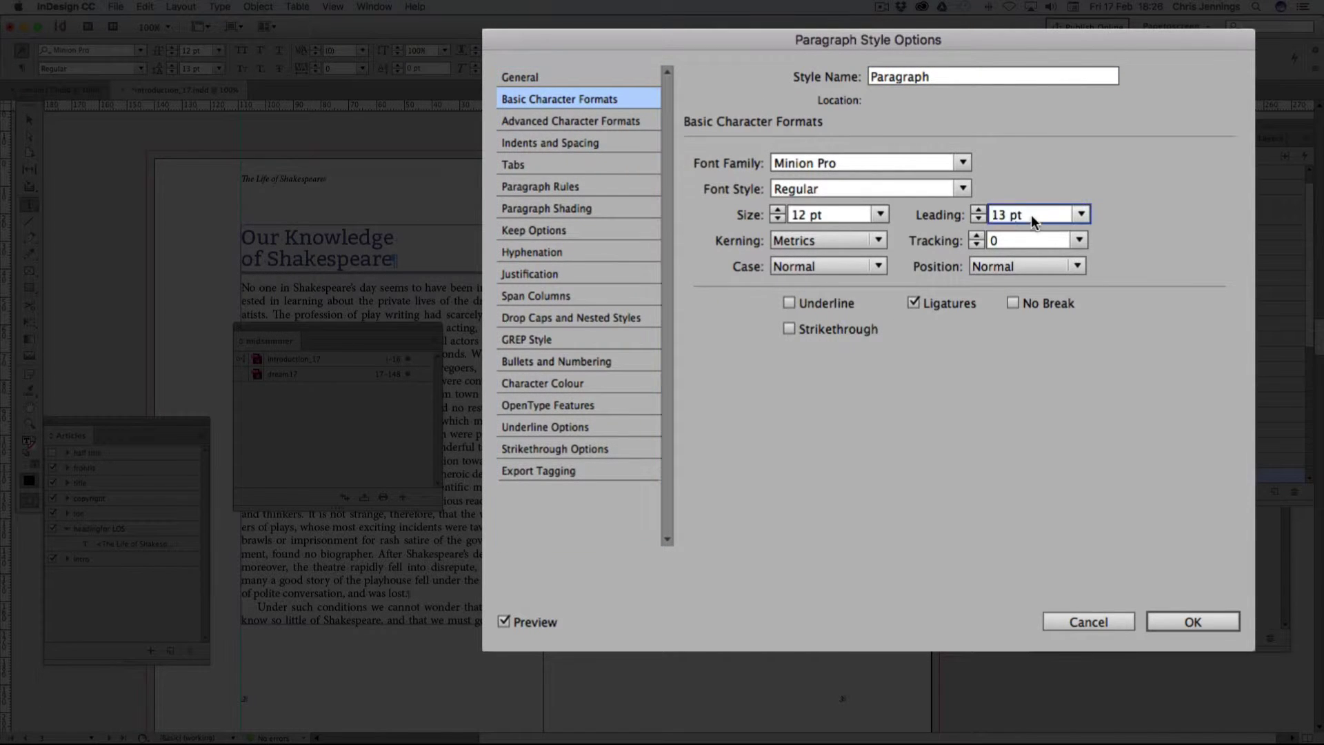
pyautogui.write('4.8mm')
pyautogui.press('Tab')
pyautogui.click(851, 214)
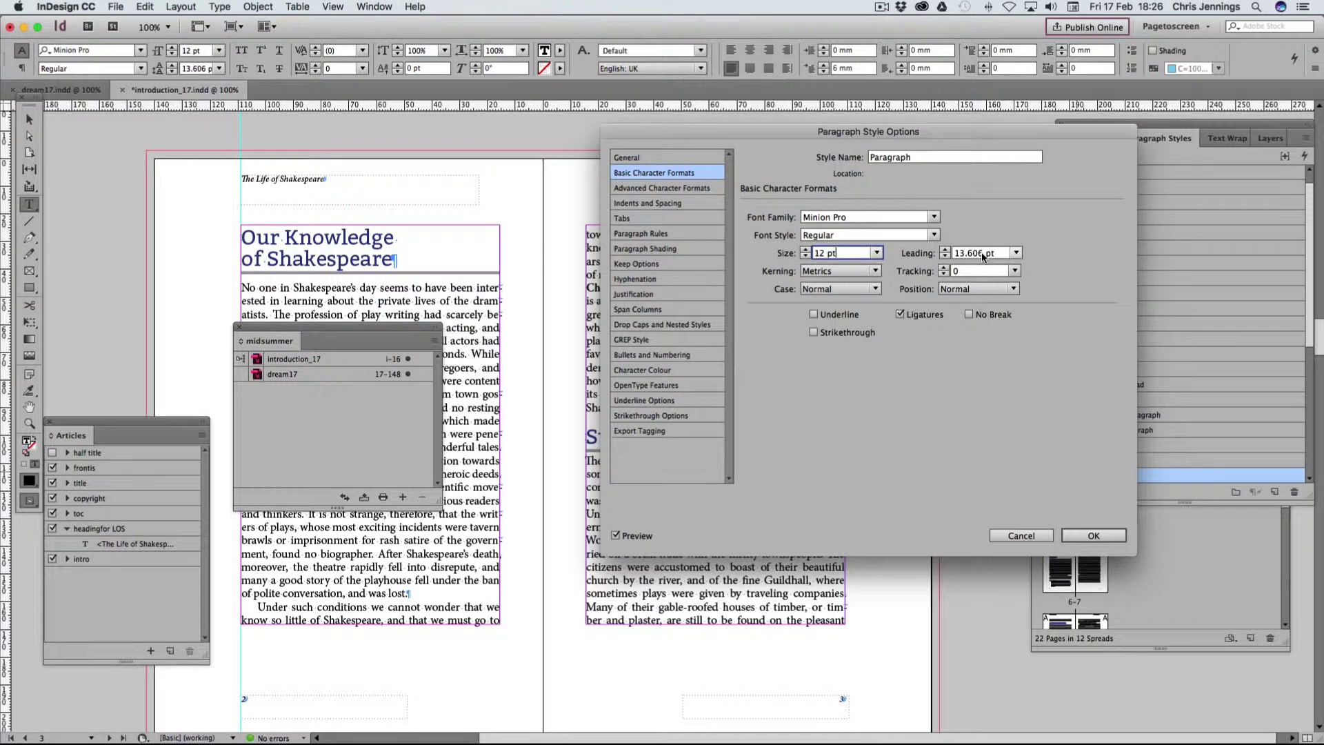
pyautogui.click(1032, 216)
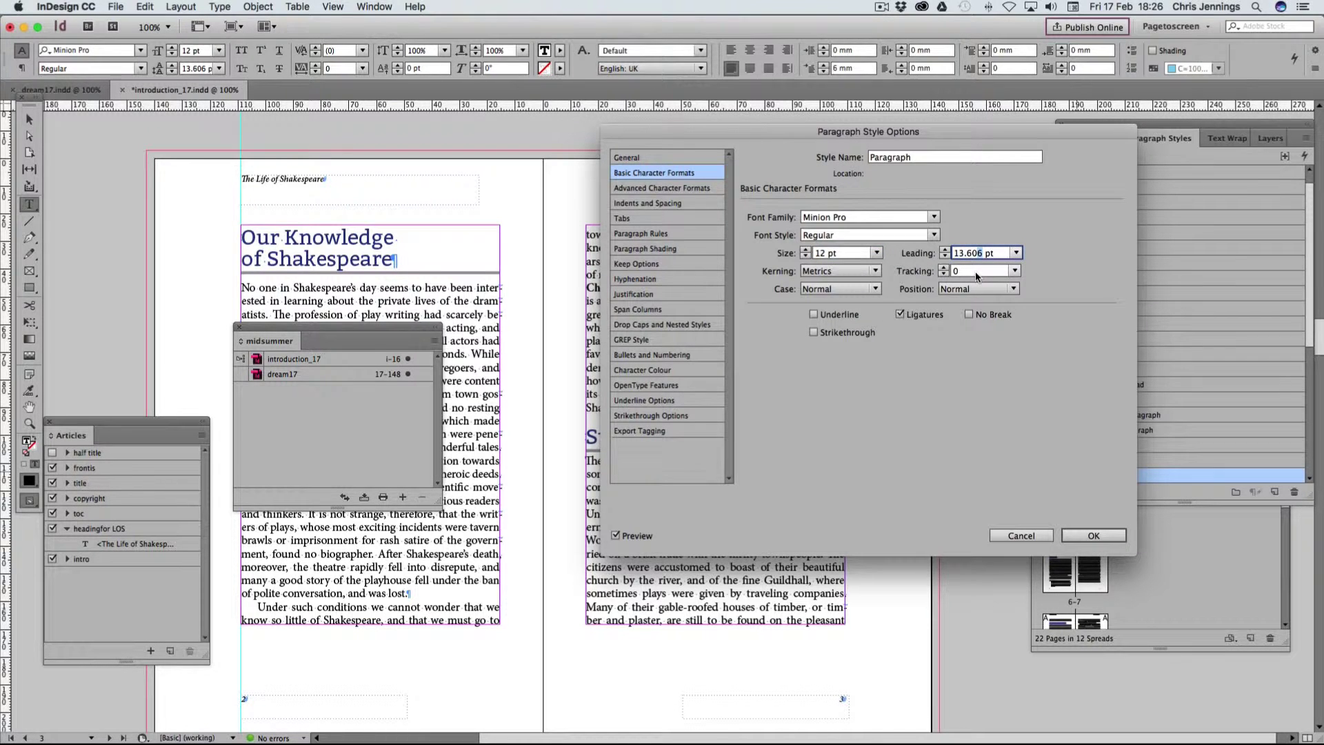
pyautogui.write('7')
pyautogui.click(851, 254)
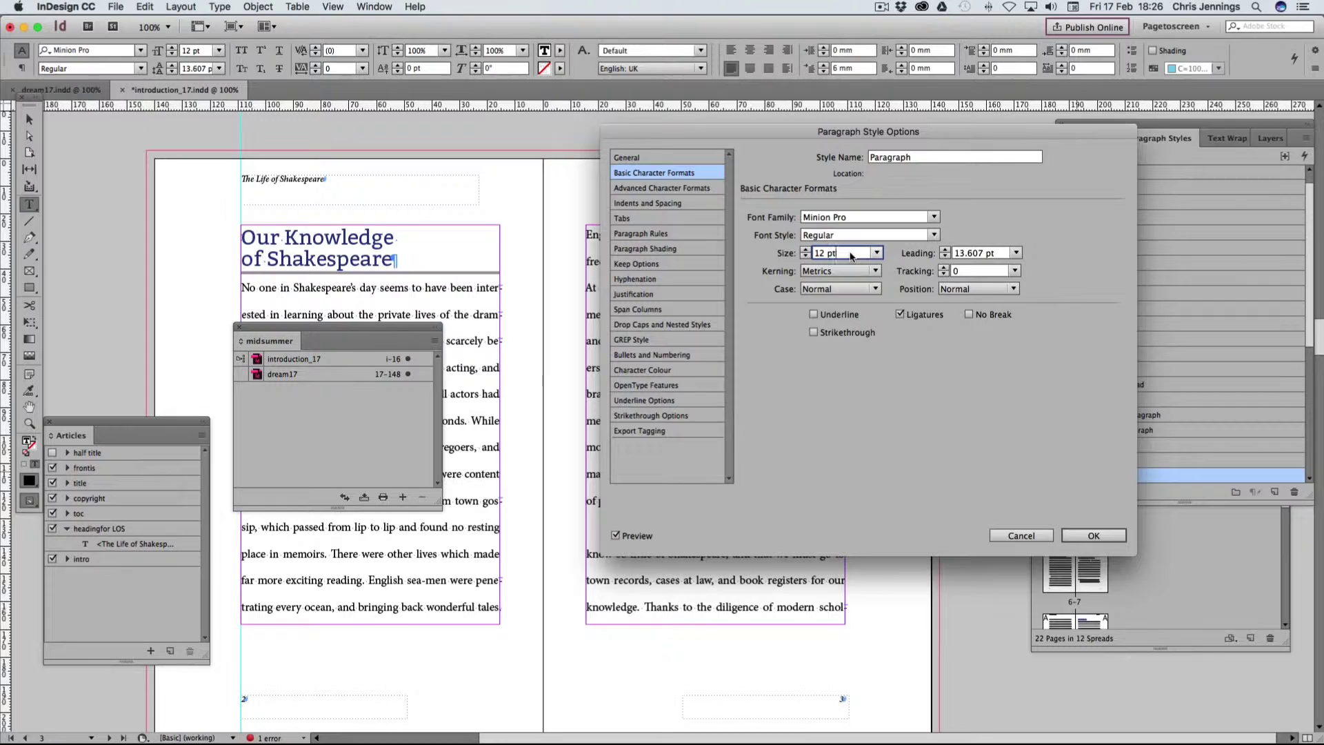
pyautogui.click(980, 254)
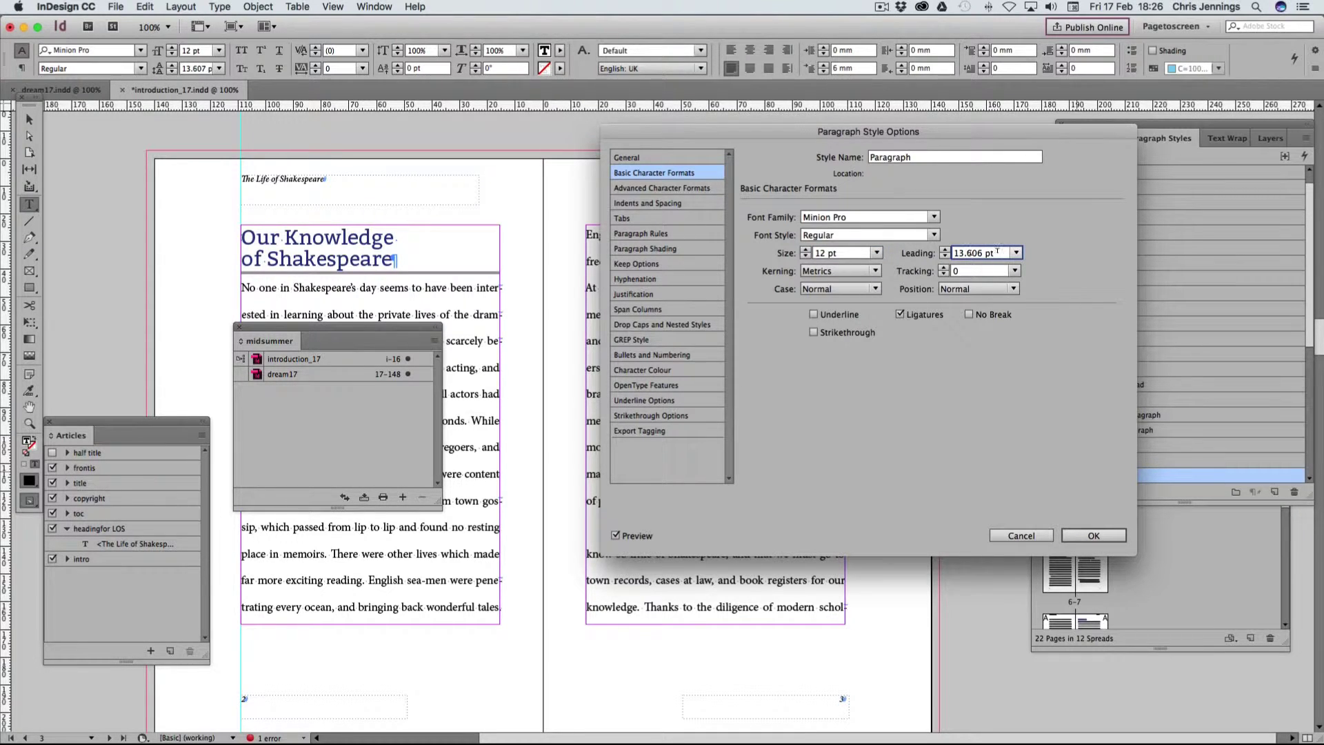
pyautogui.click(841, 252)
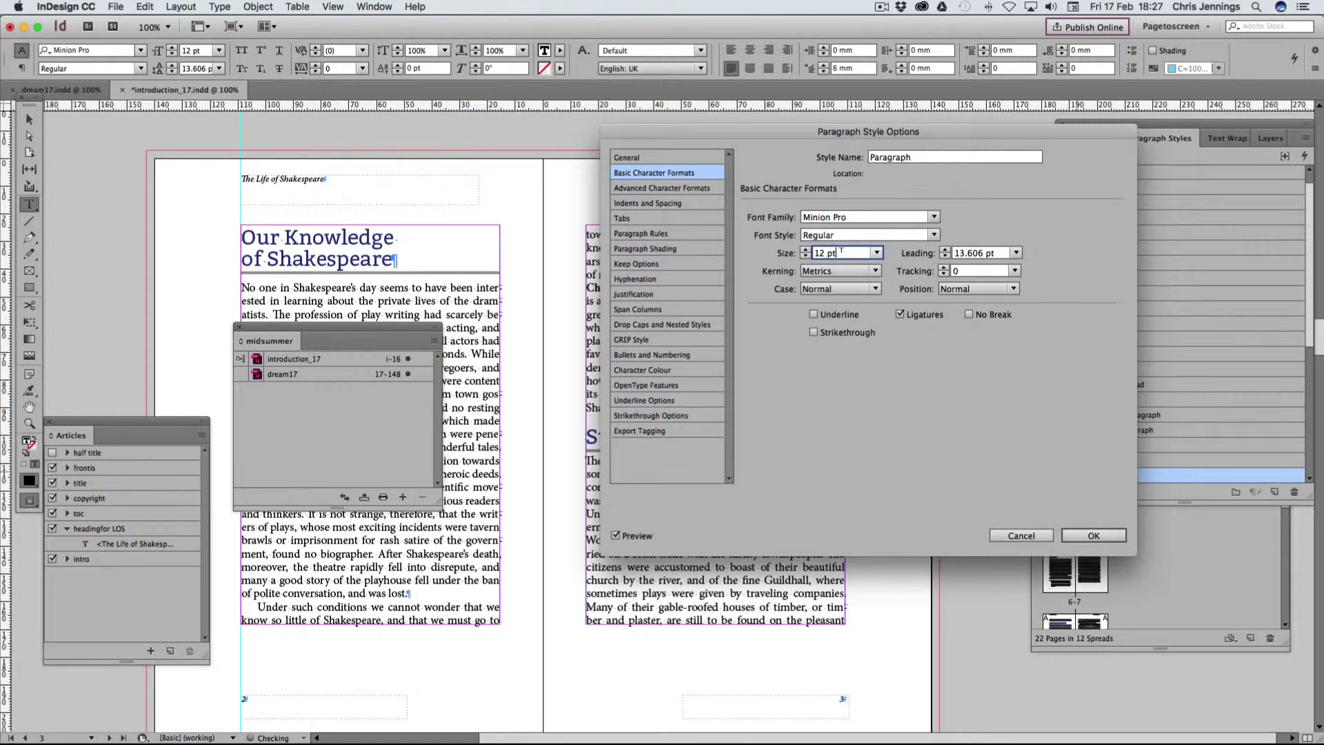
pyautogui.click(1093, 536)
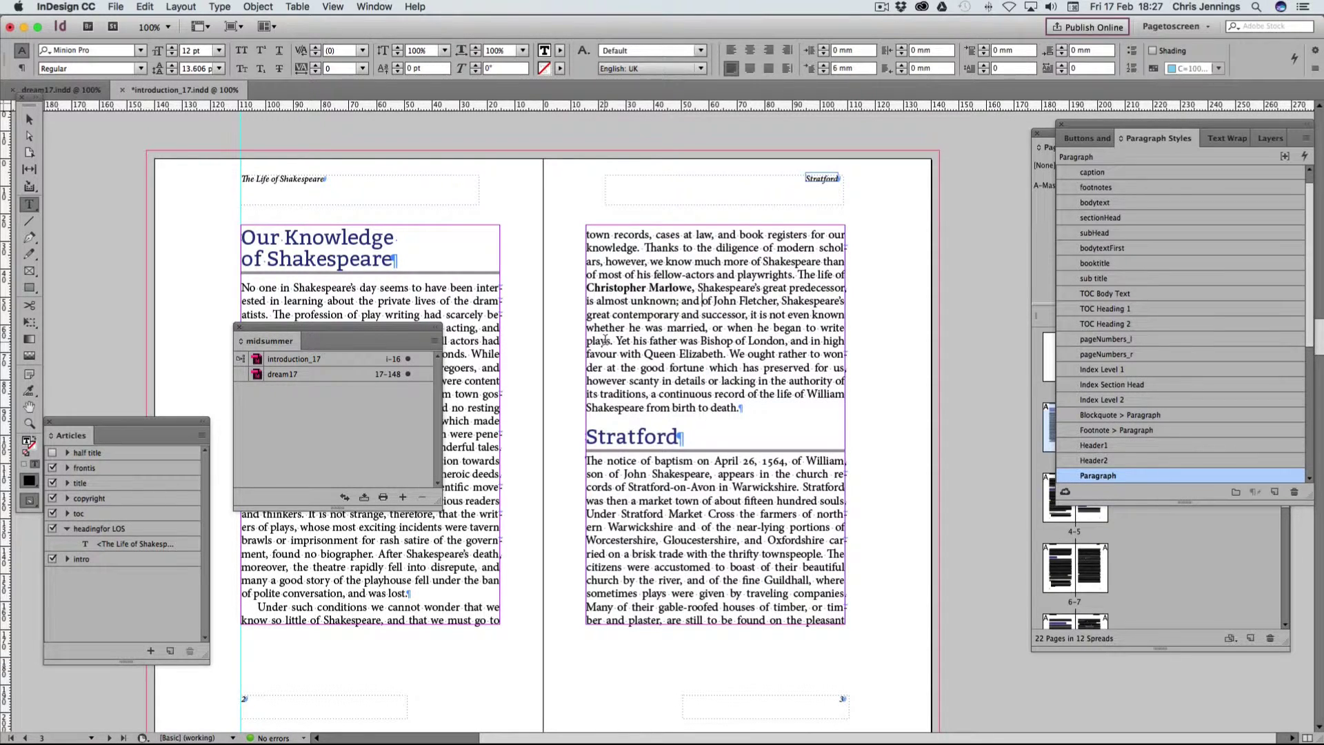
# Scroll down and select the dream17 chapter in the Book panel
pyautogui.scroll(-15, 605, 340)
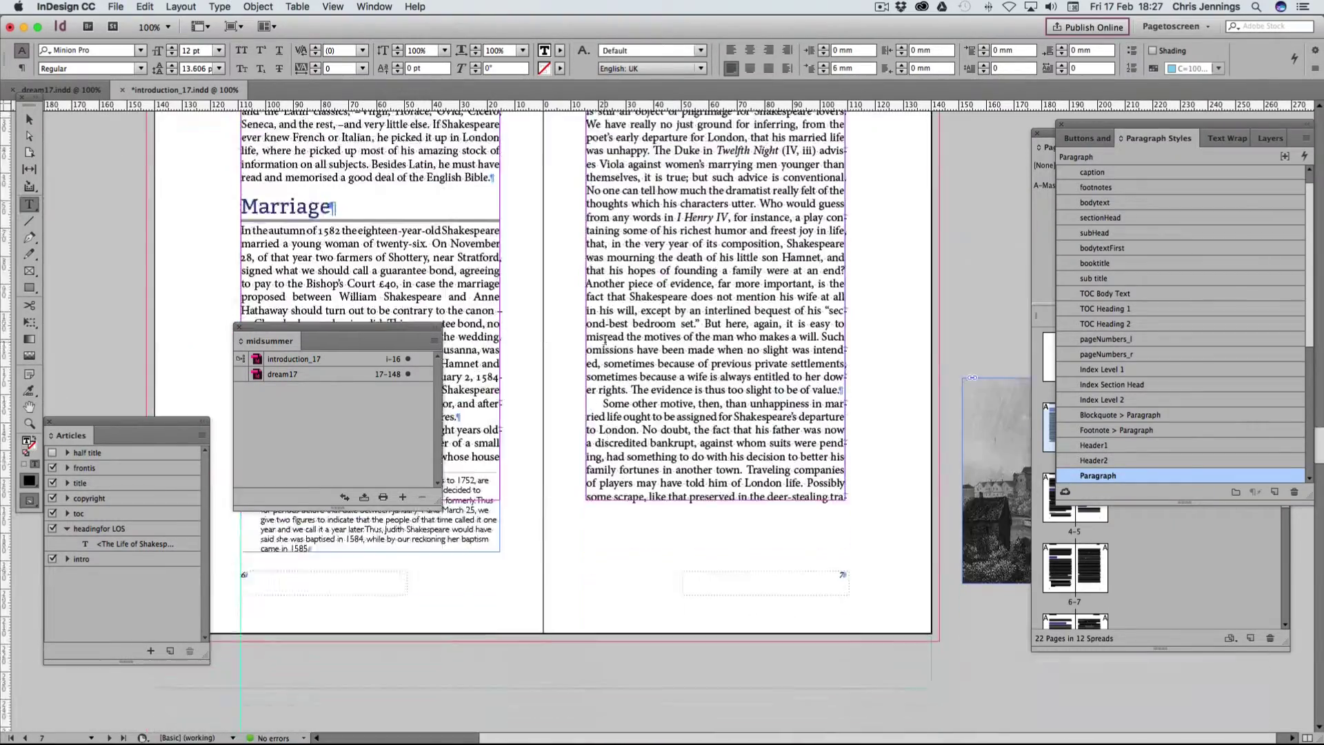
pyautogui.scroll(-15, 605, 340)
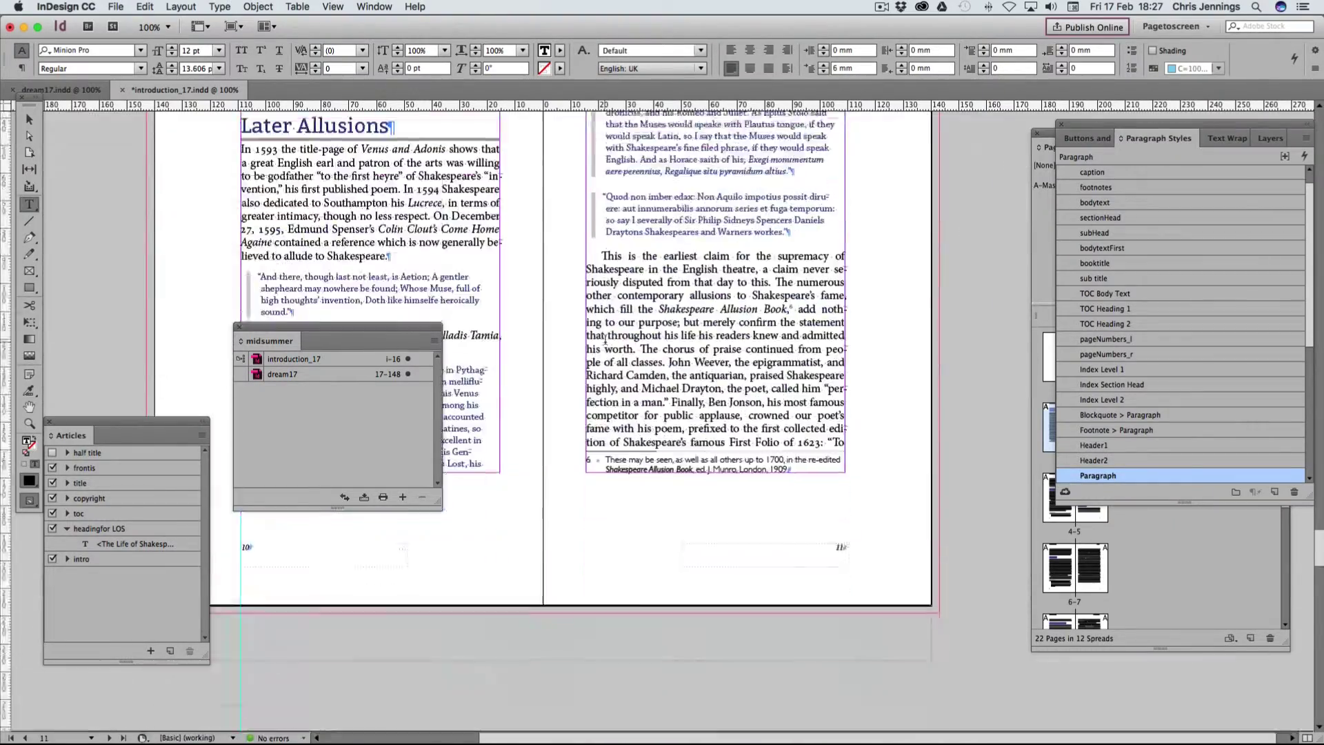
pyautogui.scroll(-15, 605, 340)
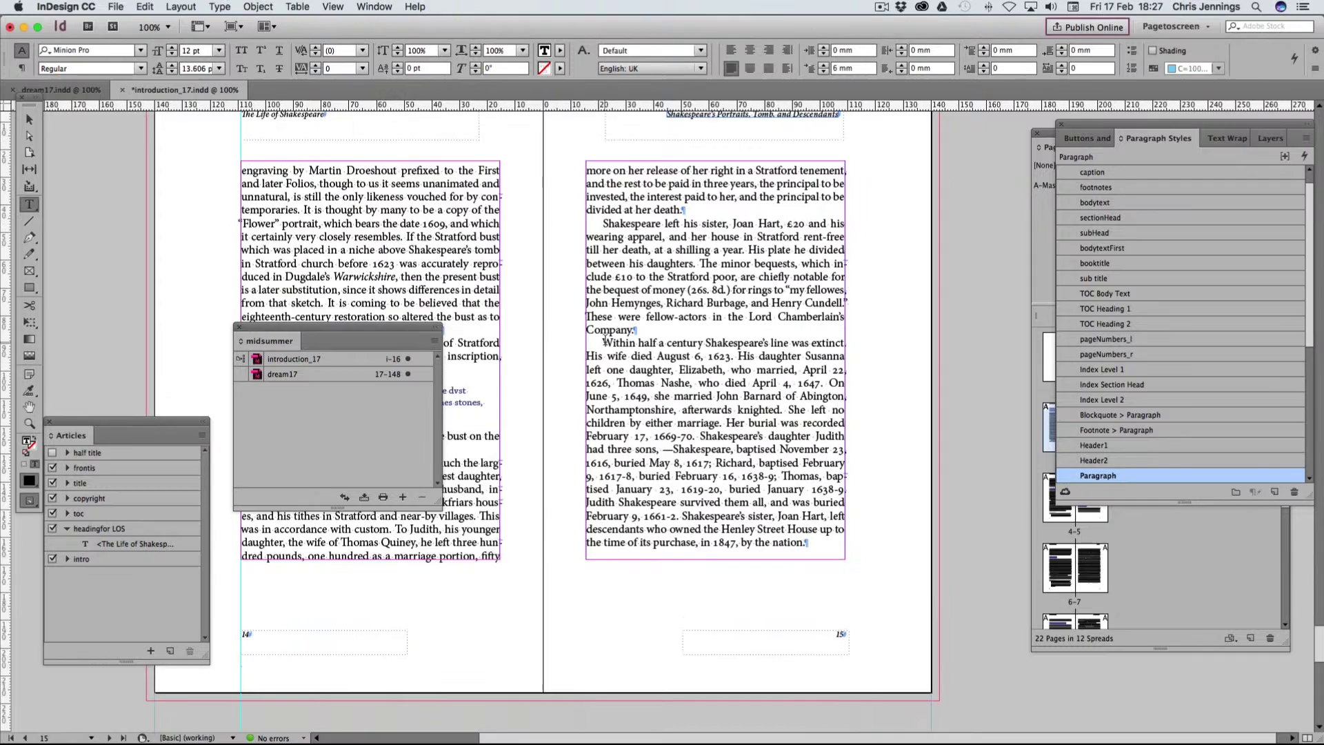
pyautogui.scroll(-5, 604, 340)
pyautogui.click(309, 374)
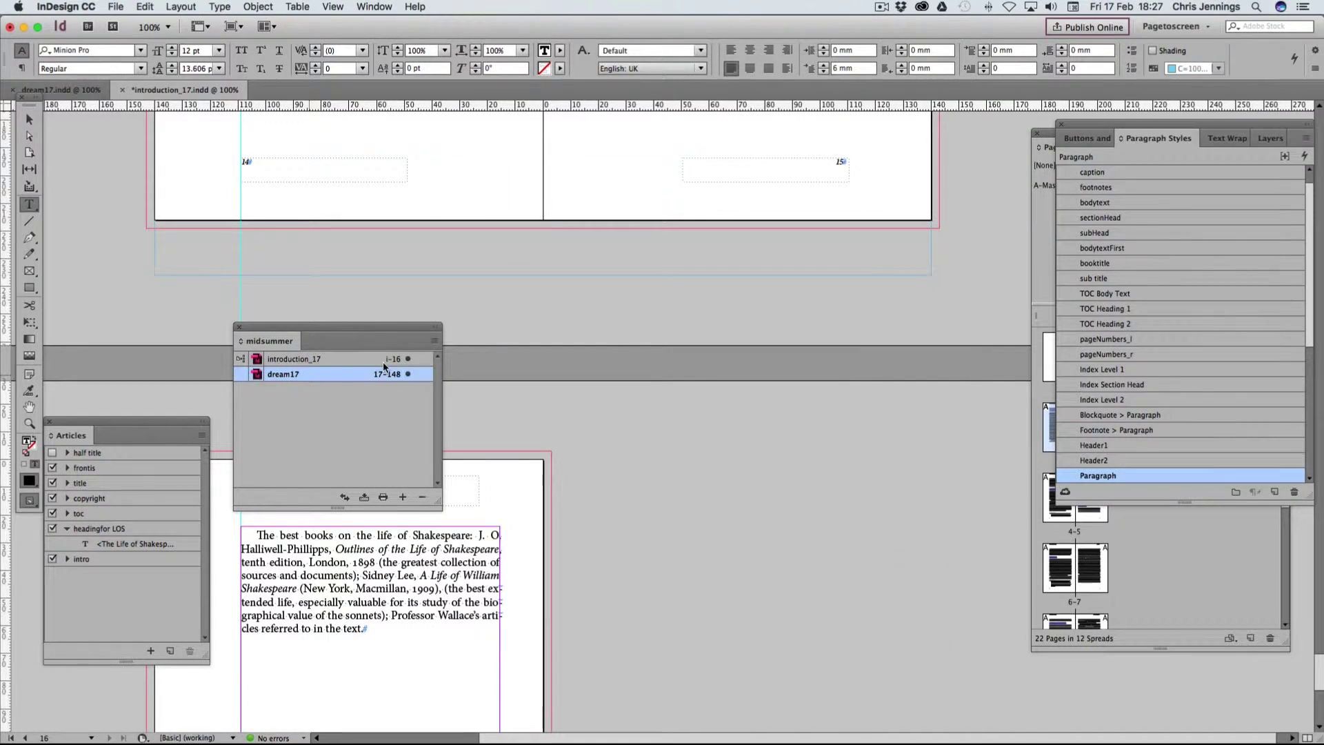
# Open dream17 and give the play title frame an EPUB export size of Custom Width 100
pyautogui.doubleClick(383, 373)
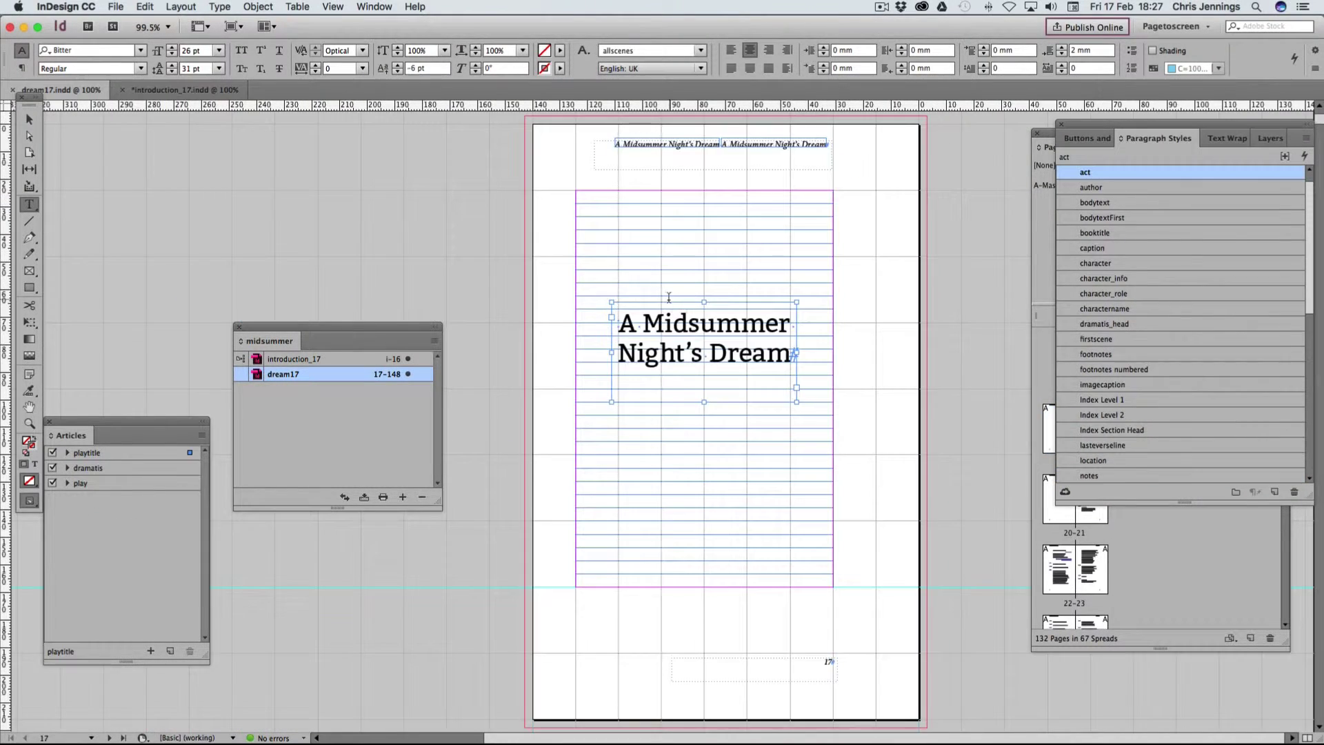
pyautogui.click(31, 119)
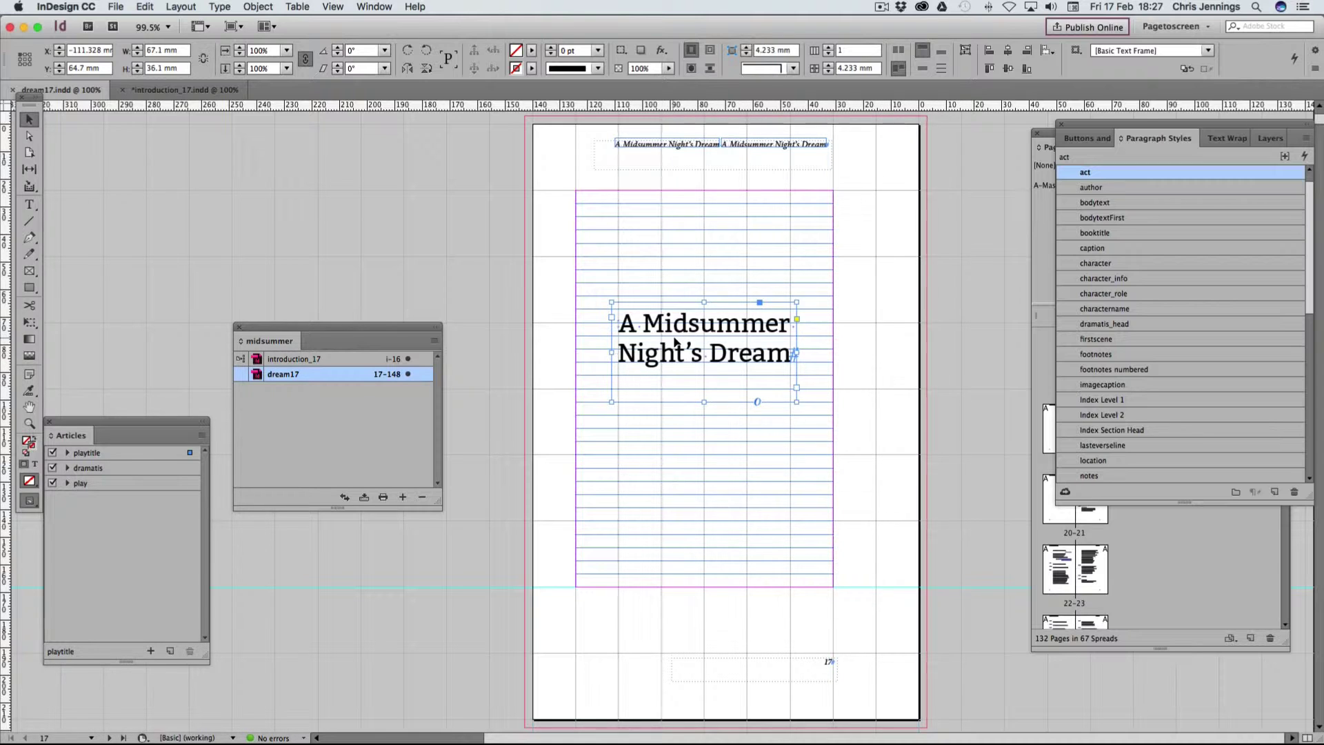
pyautogui.click(270, 8)
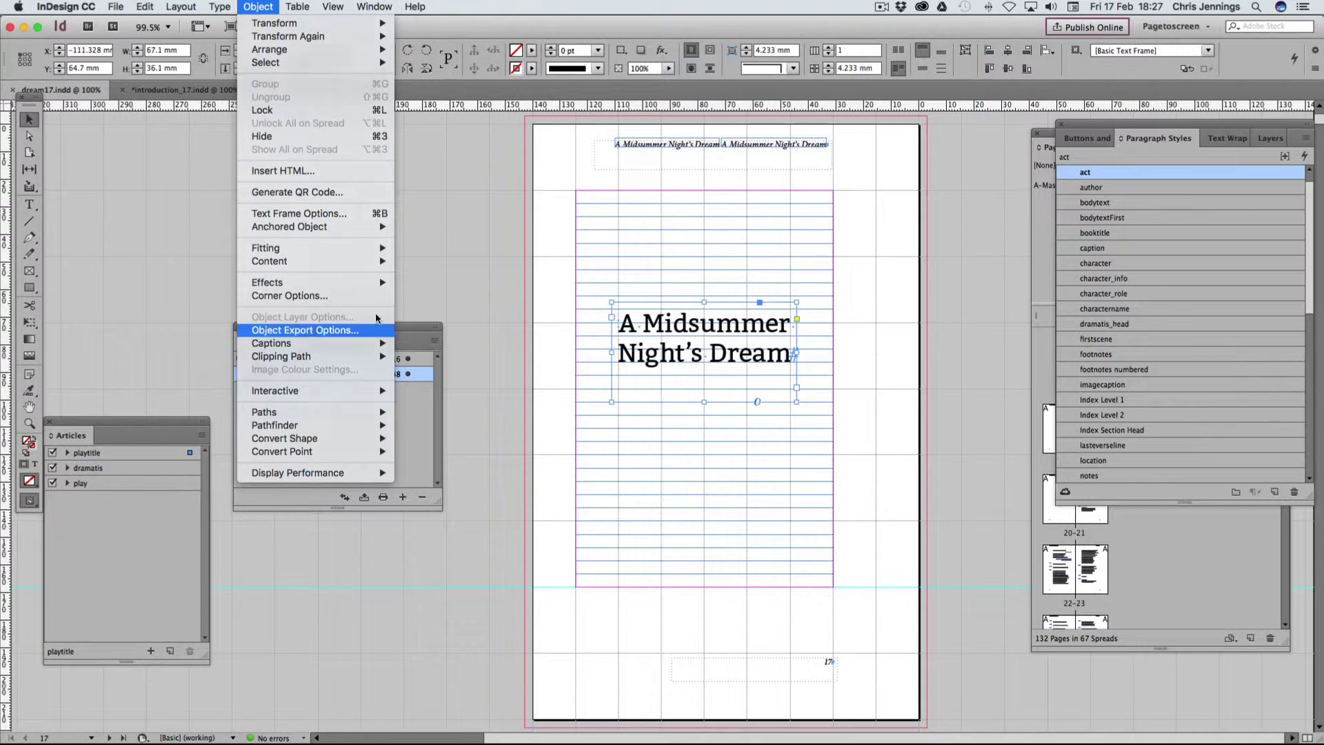
pyautogui.click(376, 328)
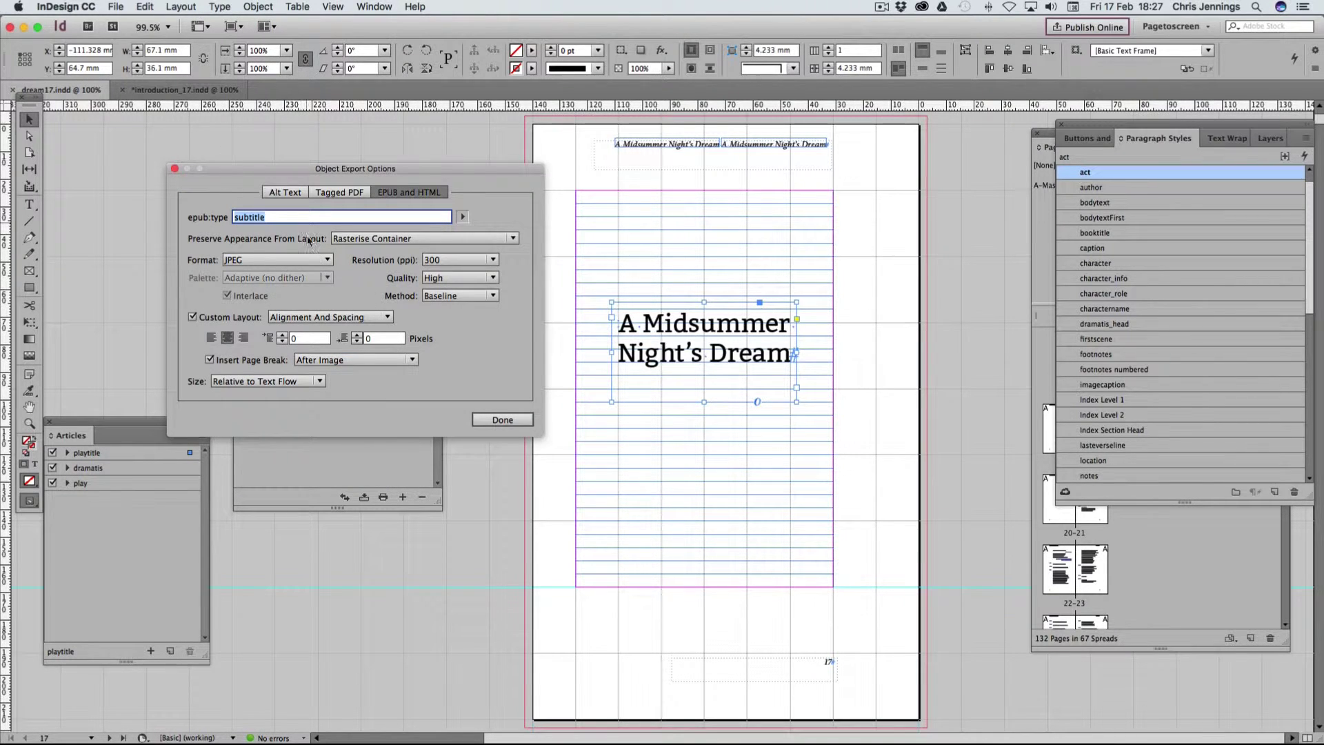
pyautogui.click(285, 383)
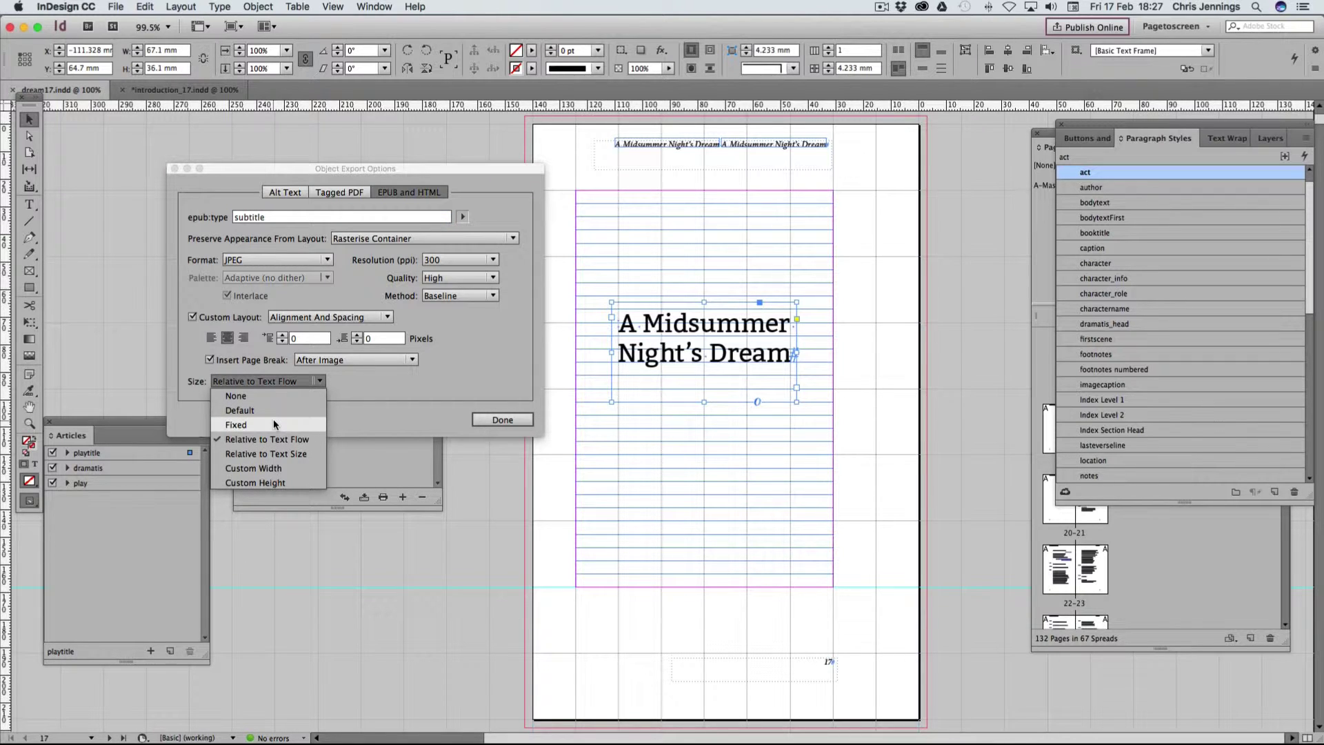
pyautogui.click(279, 467)
pyautogui.click(345, 383)
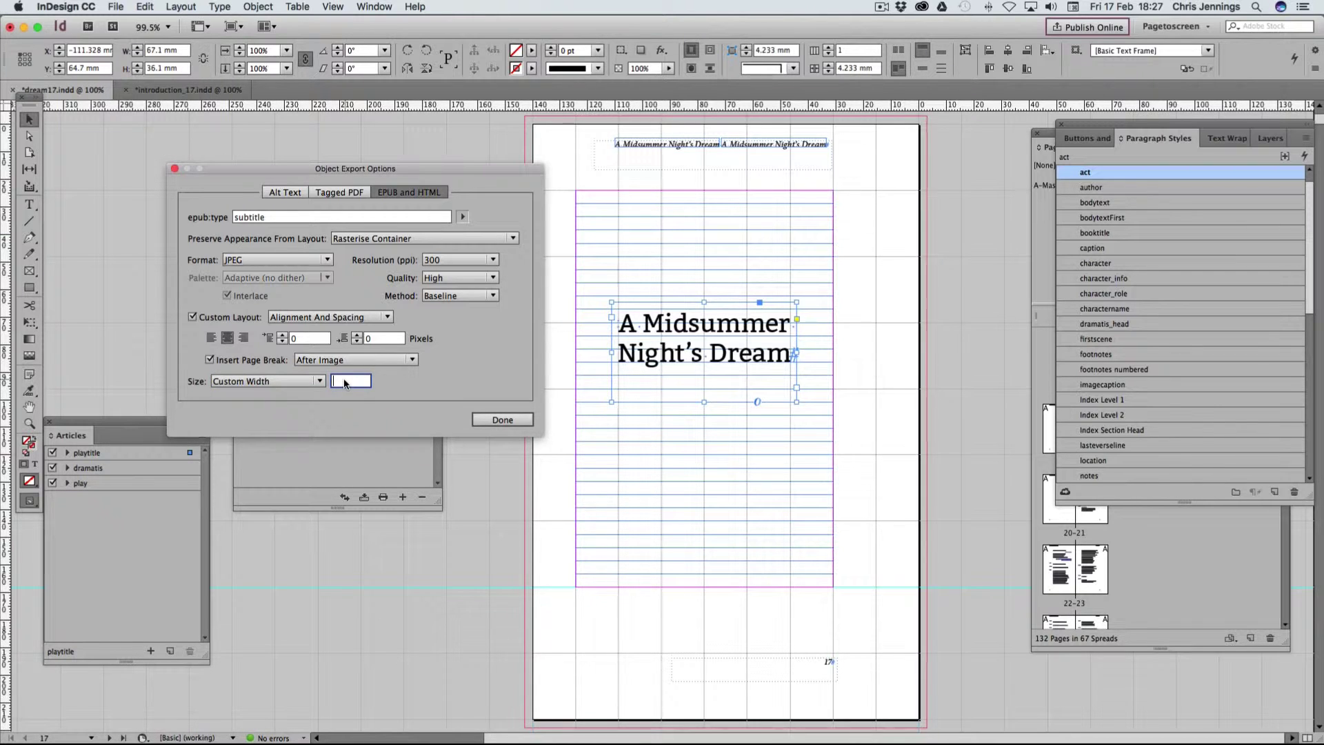
pyautogui.write('100')
# Raise the title frame's left spacing to 20 pixels and confirm the export options
pyautogui.click(283, 335)
pyautogui.click(283, 335)
pyautogui.click(283, 335)
pyautogui.click(283, 335)
pyautogui.click(283, 335)
pyautogui.click(283, 335)
pyautogui.click(283, 335)
pyautogui.click(283, 335)
pyautogui.click(282, 335)
pyautogui.click(283, 335)
pyautogui.click(283, 335)
pyautogui.click(282, 335)
pyautogui.click(282, 335)
pyautogui.click(283, 335)
pyautogui.click(283, 335)
pyautogui.click(282, 335)
pyautogui.click(282, 335)
pyautogui.click(282, 335)
pyautogui.click(494, 419)
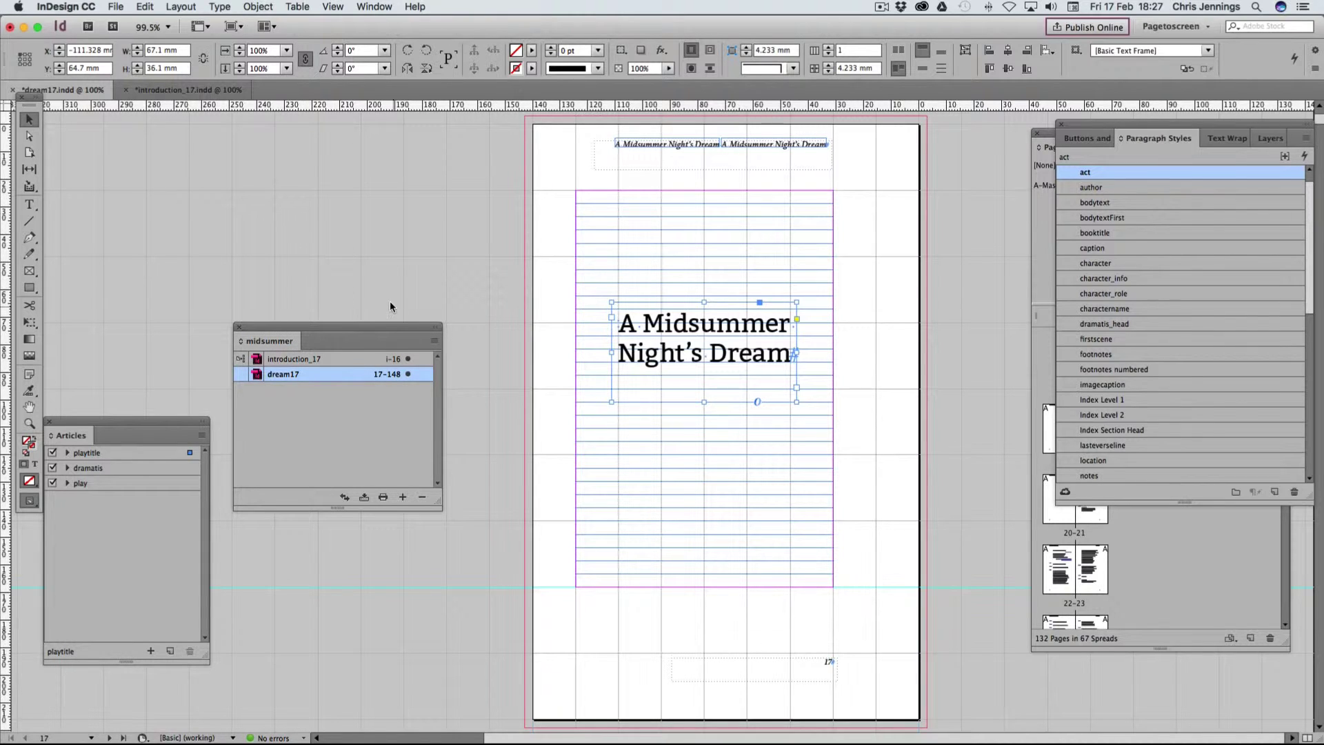
# Deselect dream17 and export the book as reflowable EPUB, overwriting midsummer.epub in midsummer Folder
pyautogui.click(370, 418)
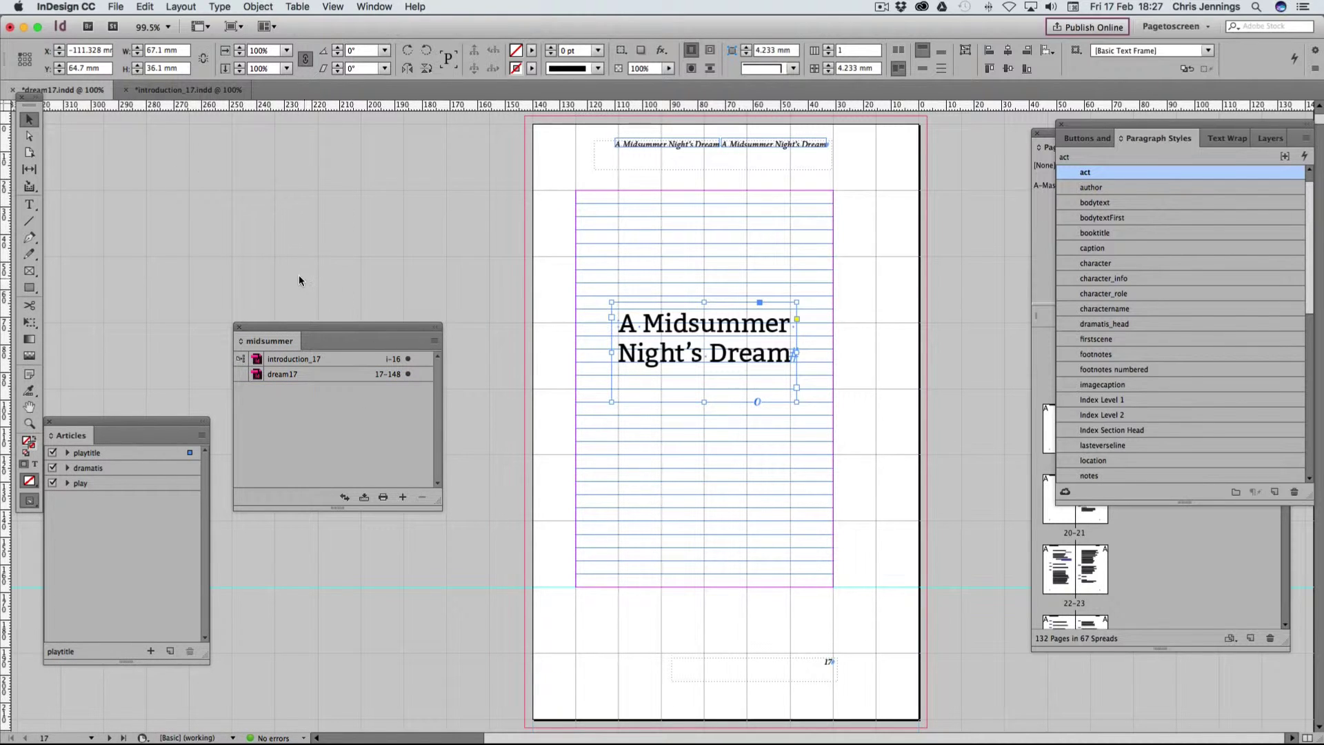
pyautogui.click(435, 342)
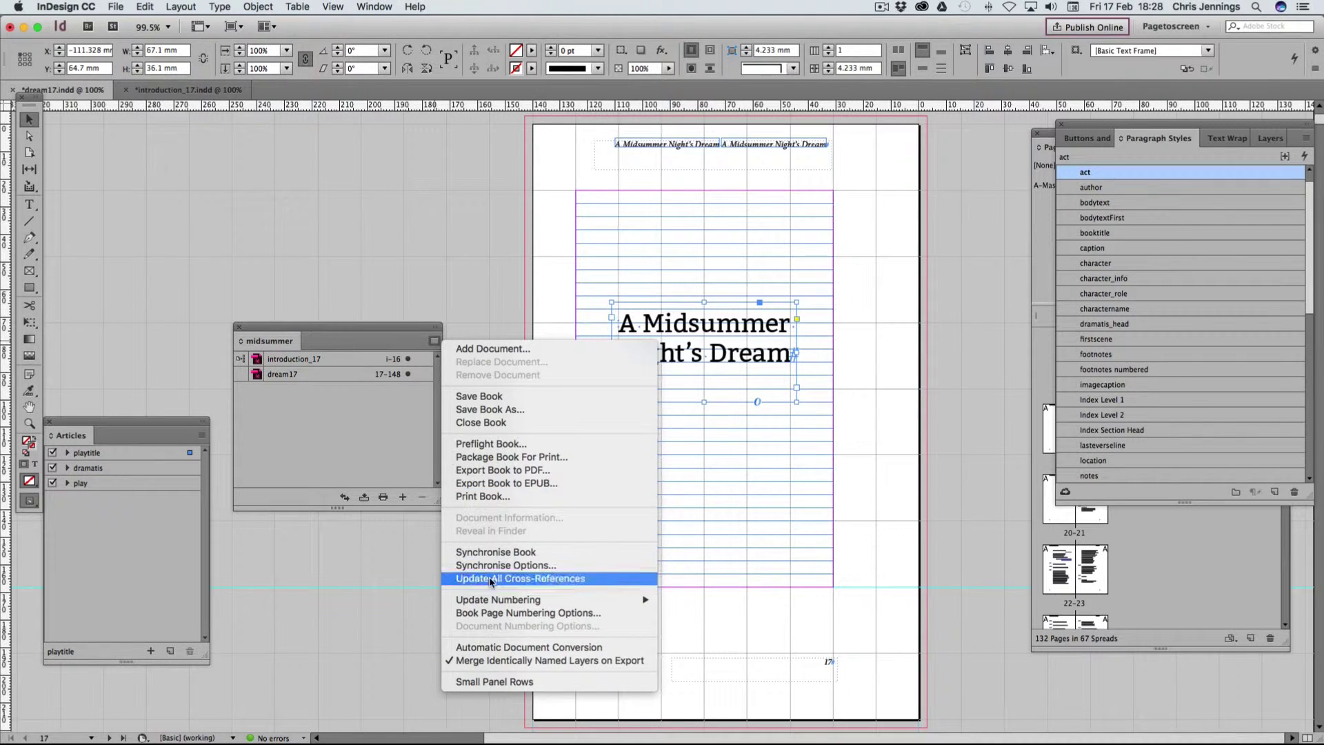
pyautogui.click(493, 484)
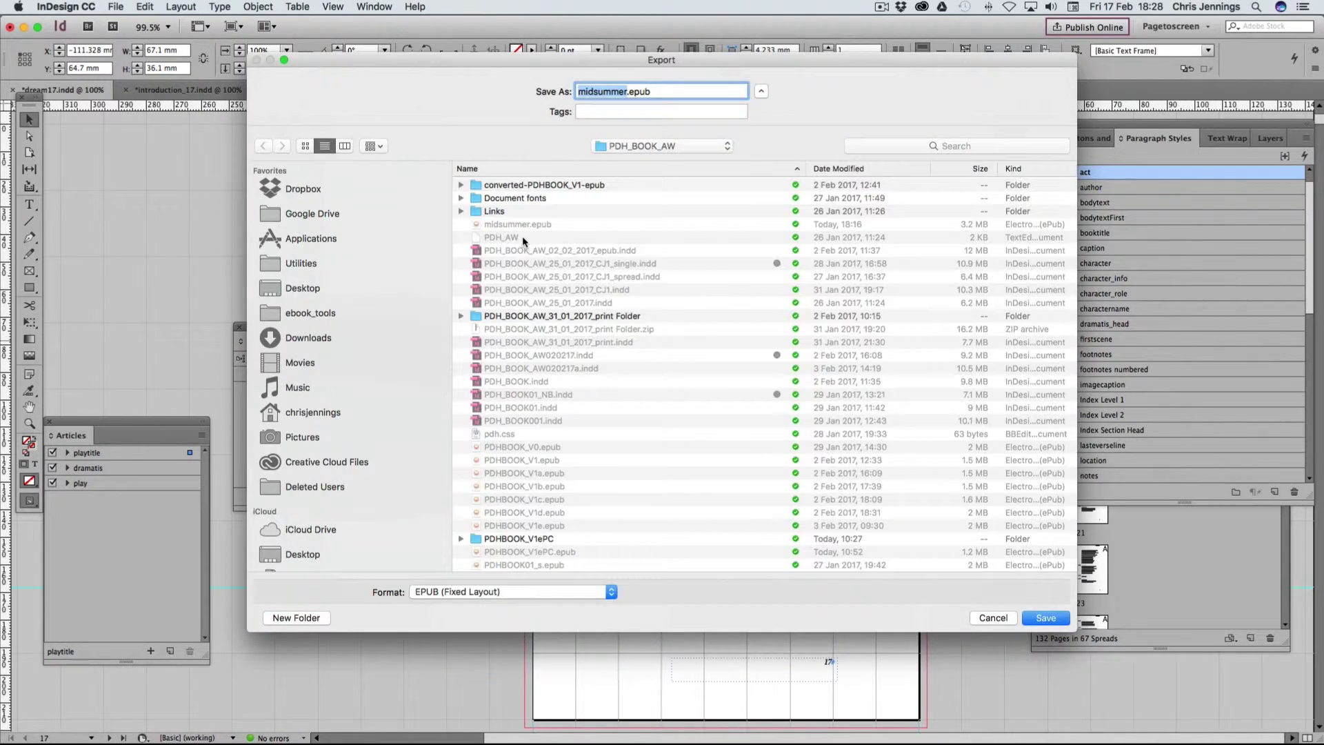
pyautogui.doubleClick(478, 196)
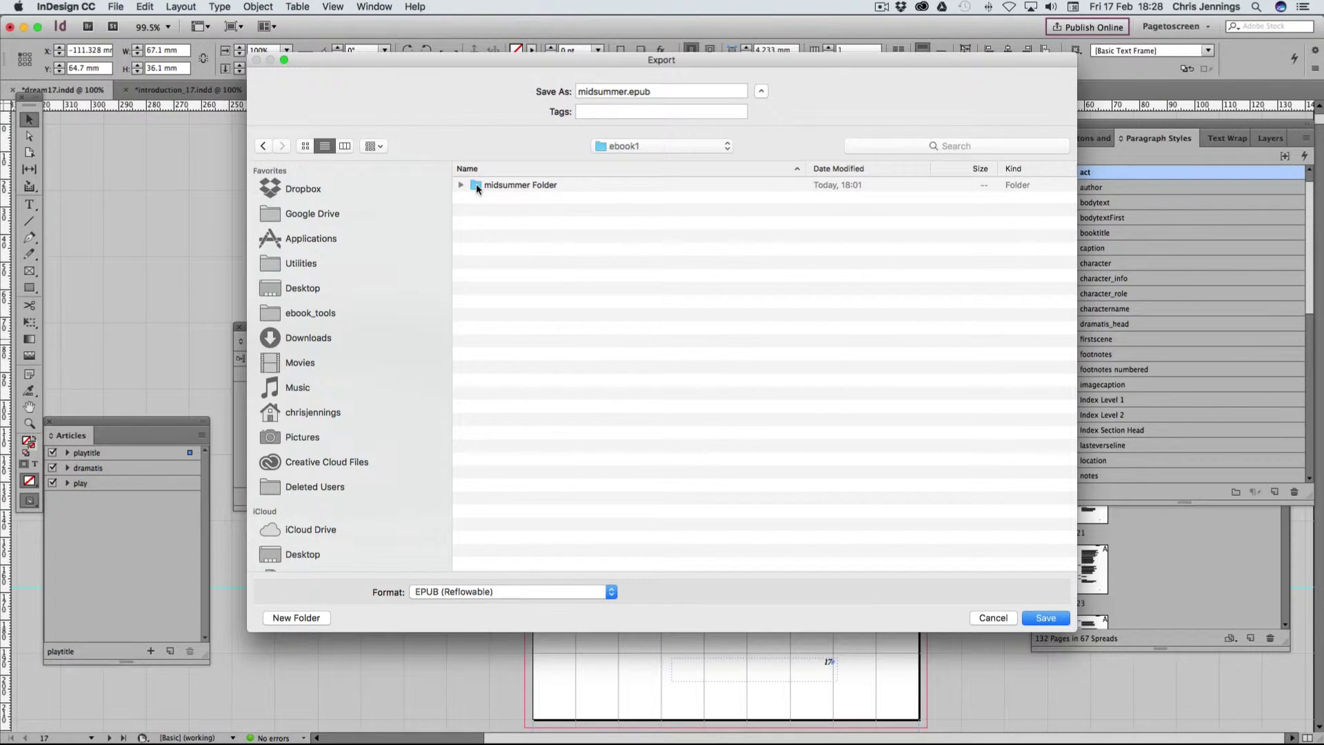
pyautogui.doubleClick(476, 183)
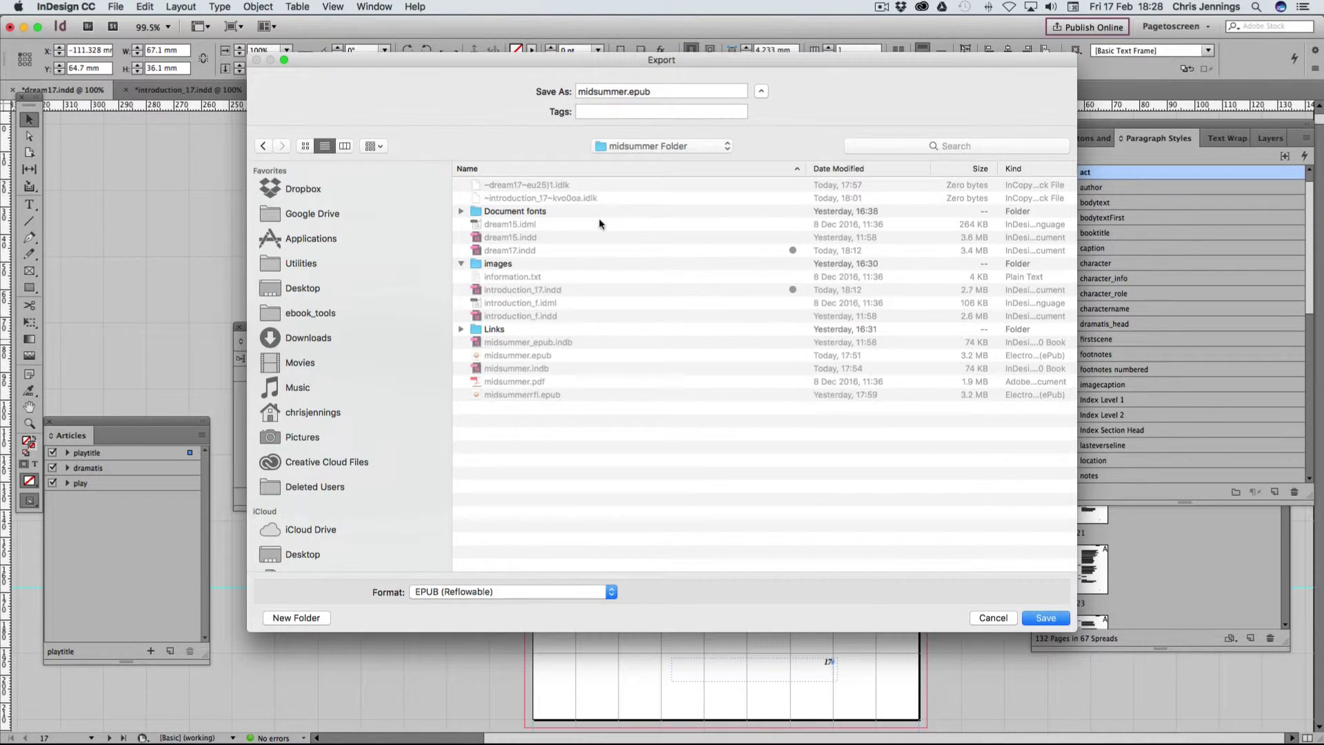
pyautogui.click(1047, 618)
pyautogui.click(761, 154)
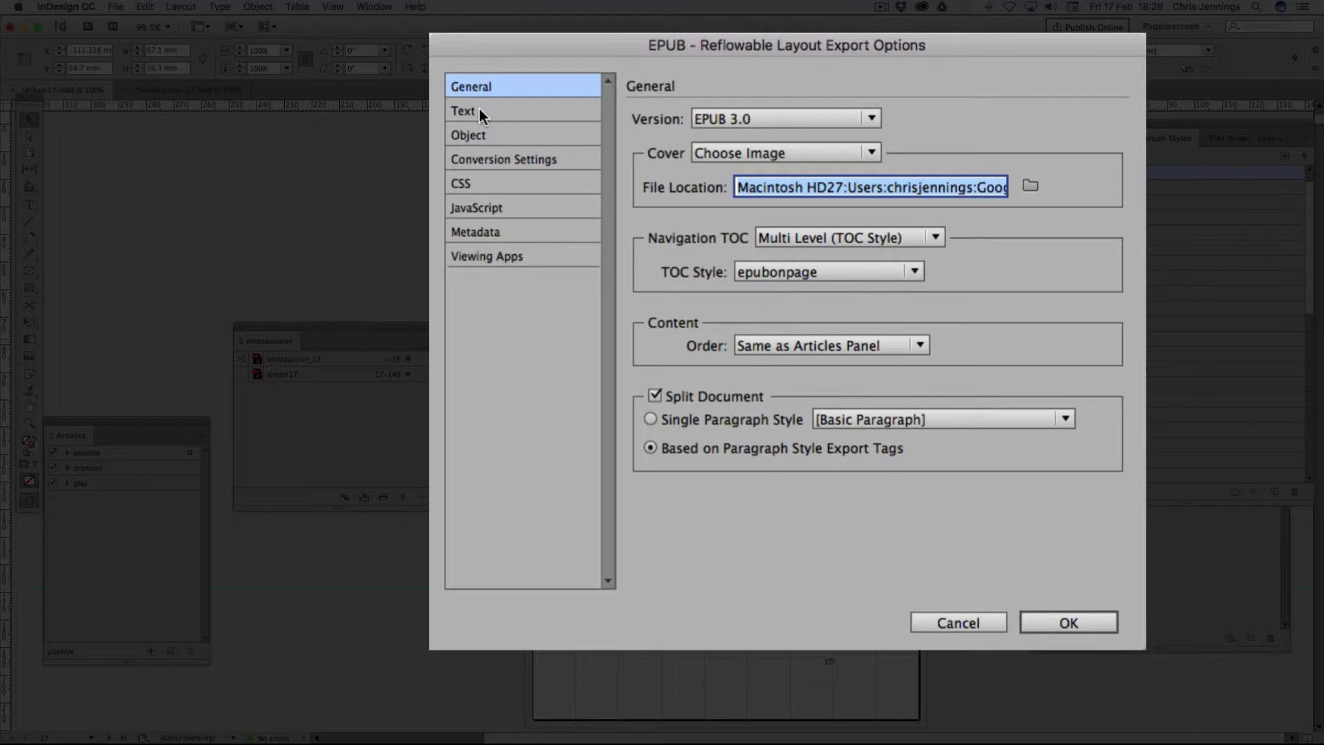
pyautogui.click(1061, 617)
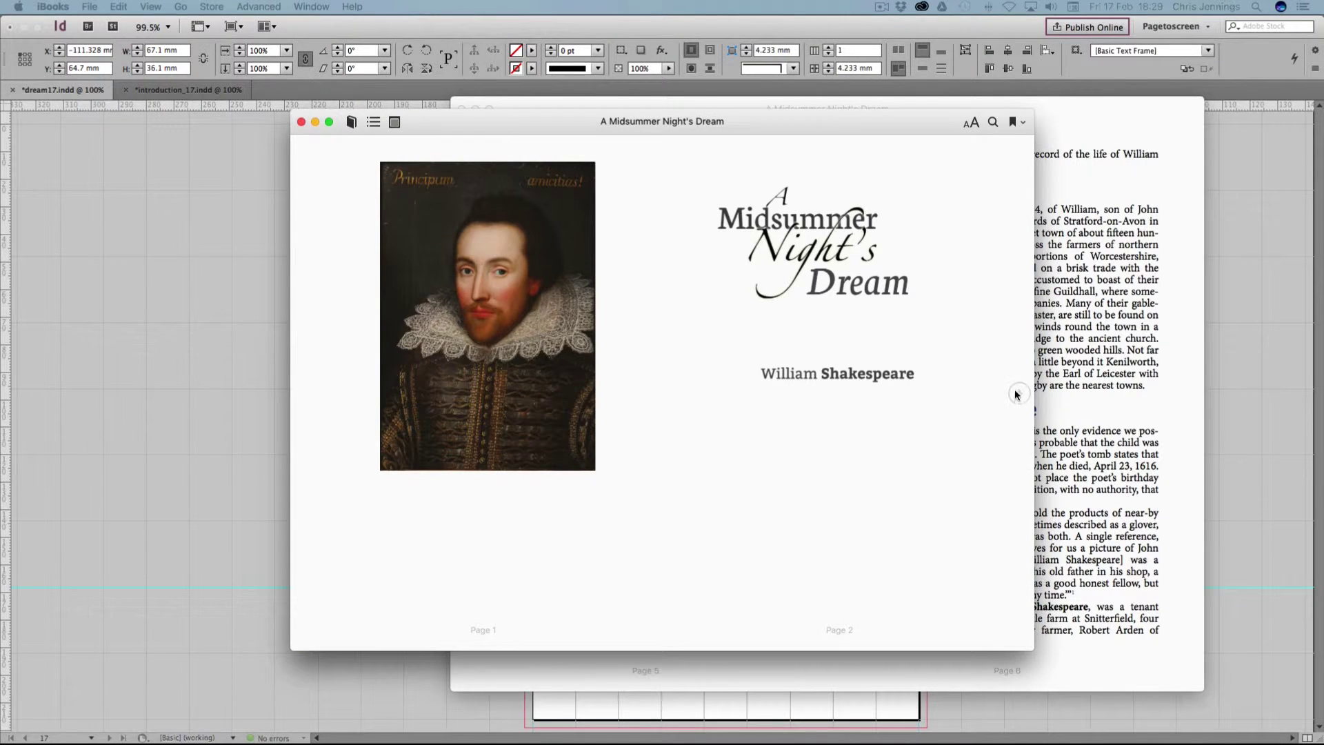
# Page forward from the cover through Contents and The Life of Shakespeare to pages 15–16
pyautogui.click(1017, 393)
pyautogui.click(1017, 394)
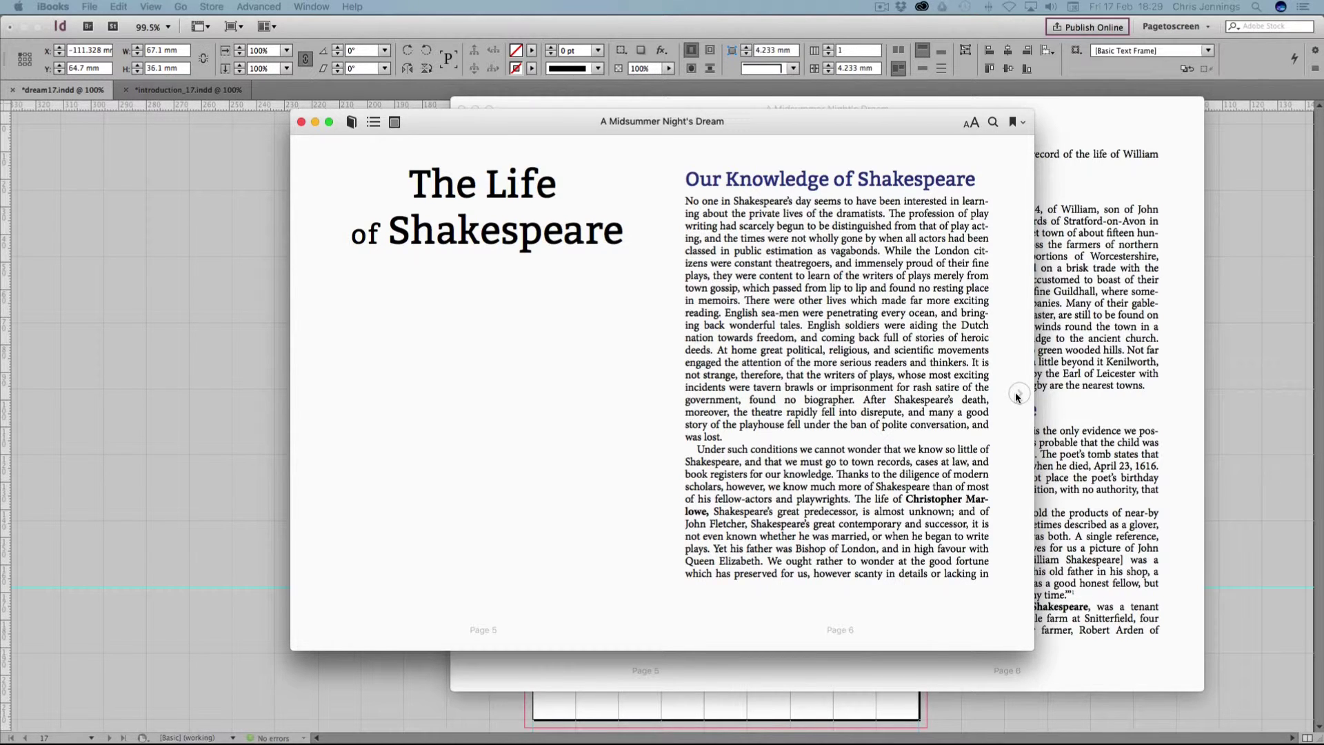
pyautogui.click(1019, 394)
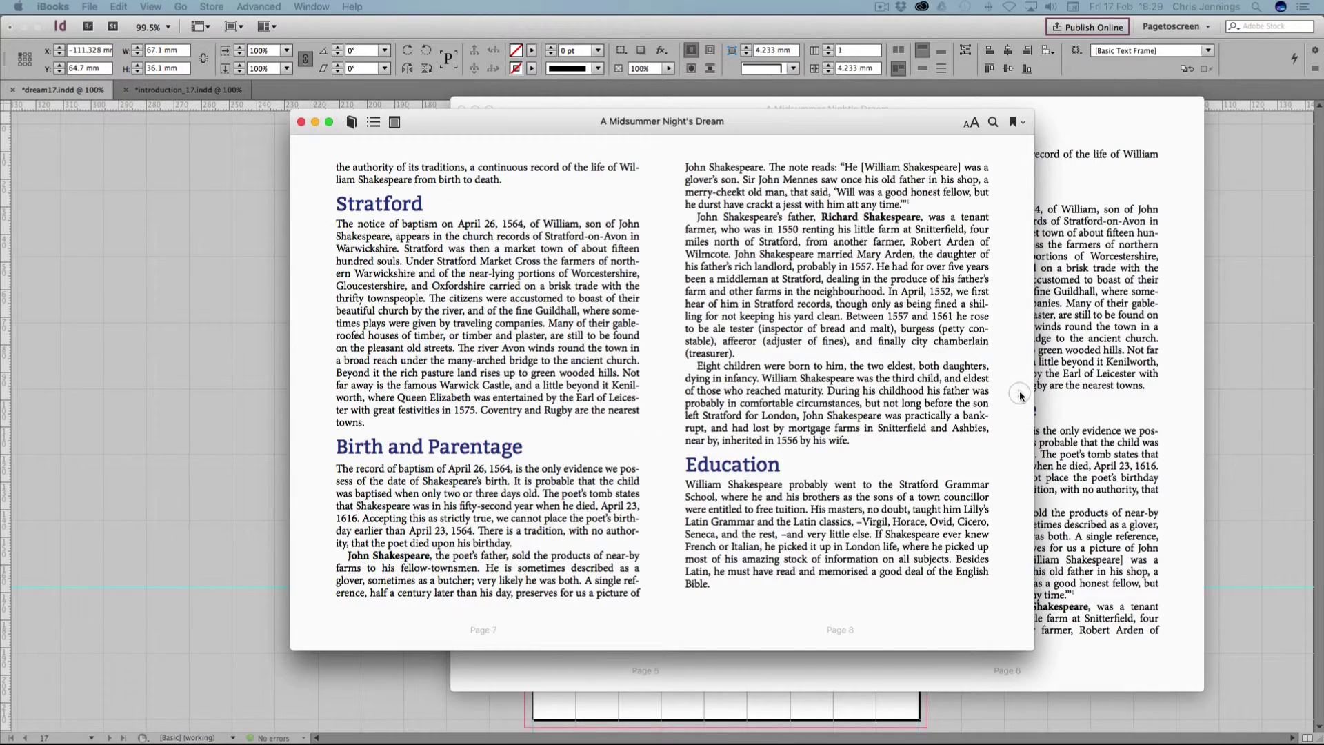
pyautogui.click(1019, 394)
pyautogui.click(1019, 394)
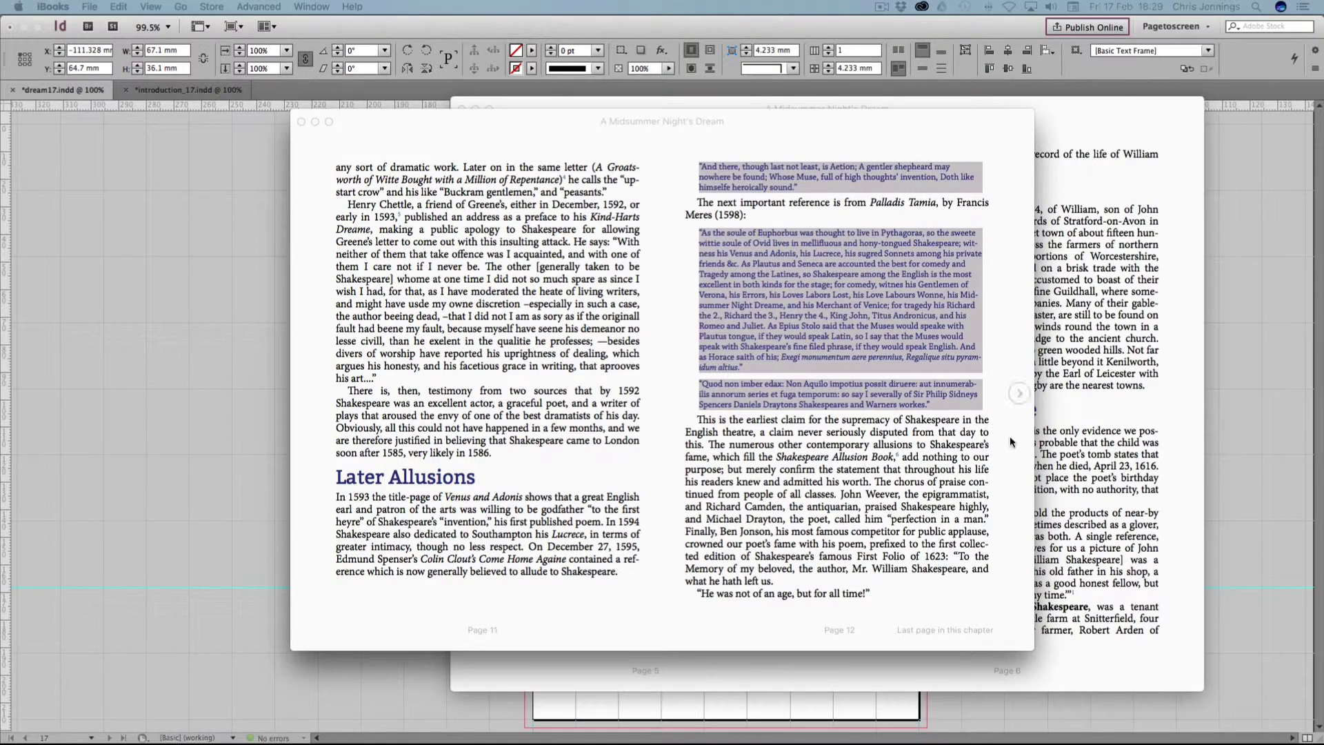
pyautogui.click(1019, 397)
pyautogui.click(1019, 395)
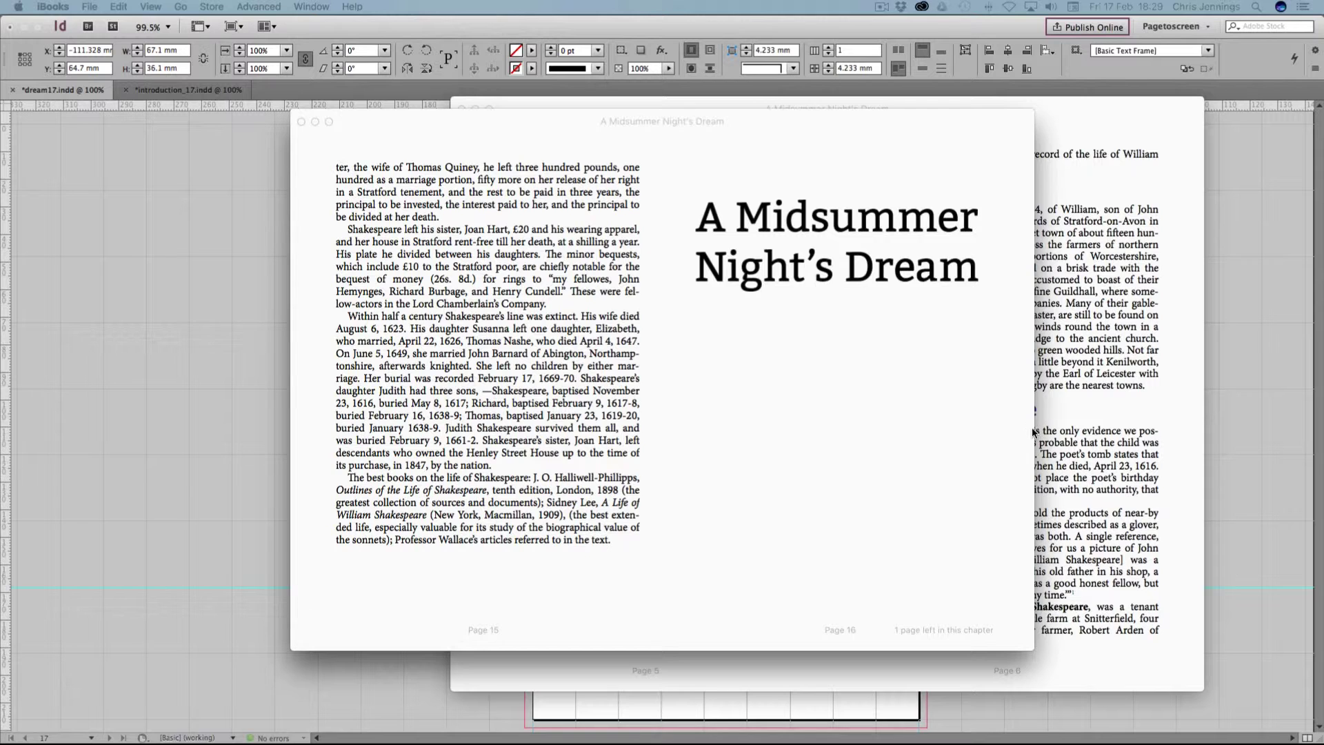
# Resize the iBooks window wider, taller, then narrow to a single page to watch the text reflow
pyautogui.moveTo(1033, 432); pyautogui.dragTo(1128, 434)
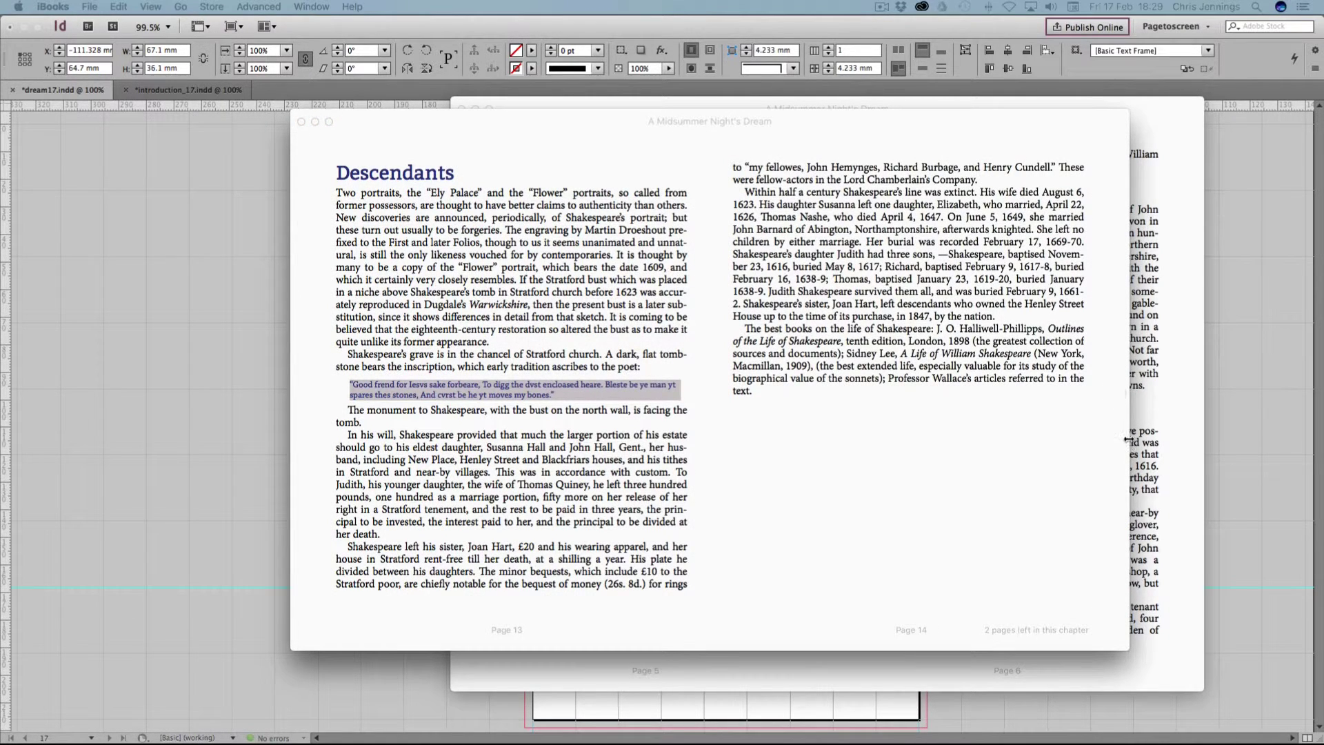
pyautogui.moveTo(1128, 439); pyautogui.dragTo(1232, 457)
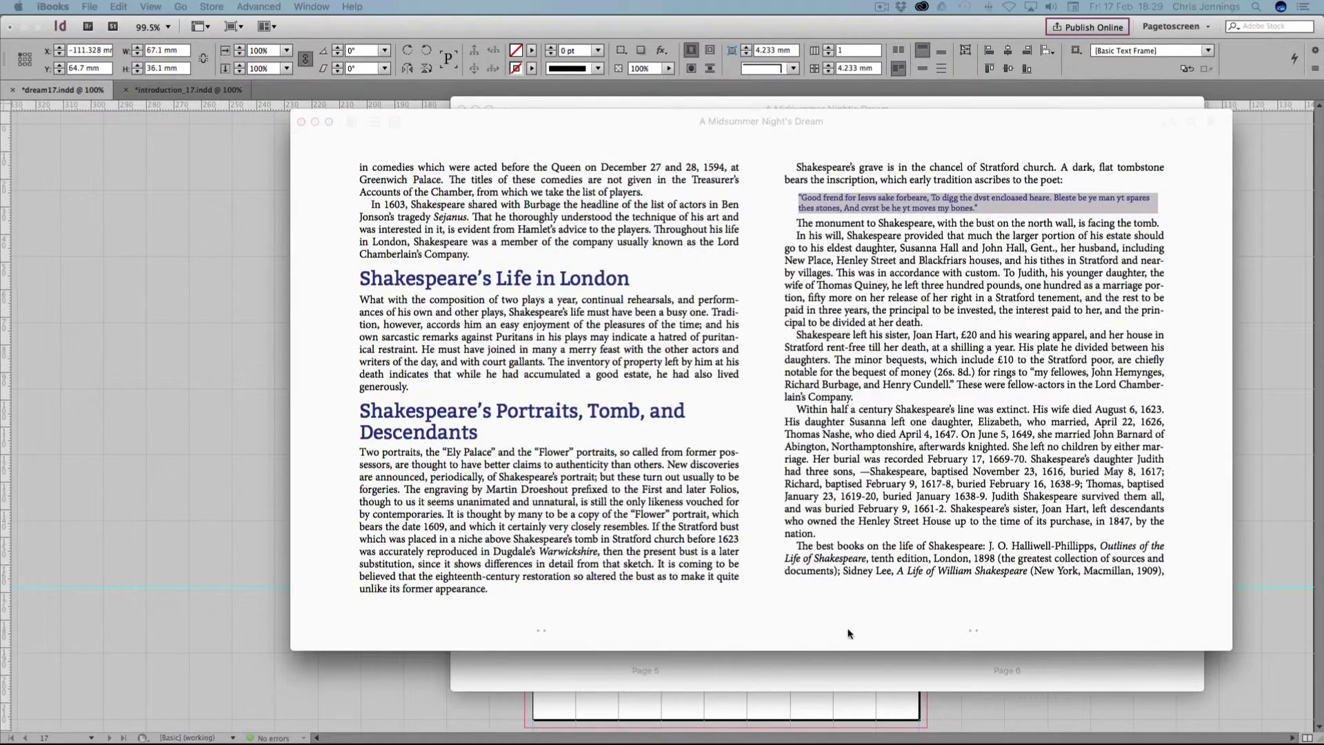
pyautogui.moveTo(834, 650); pyautogui.dragTo(838, 714)
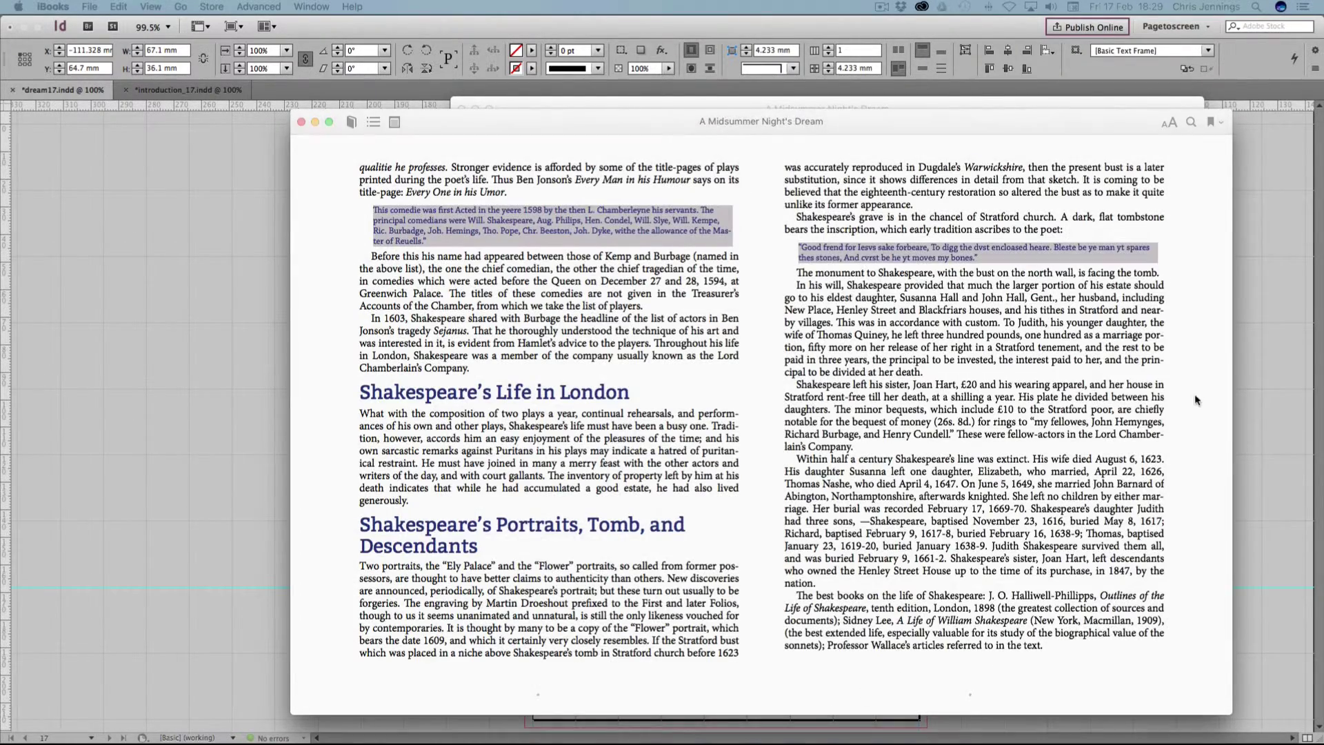
pyautogui.click(1206, 430)
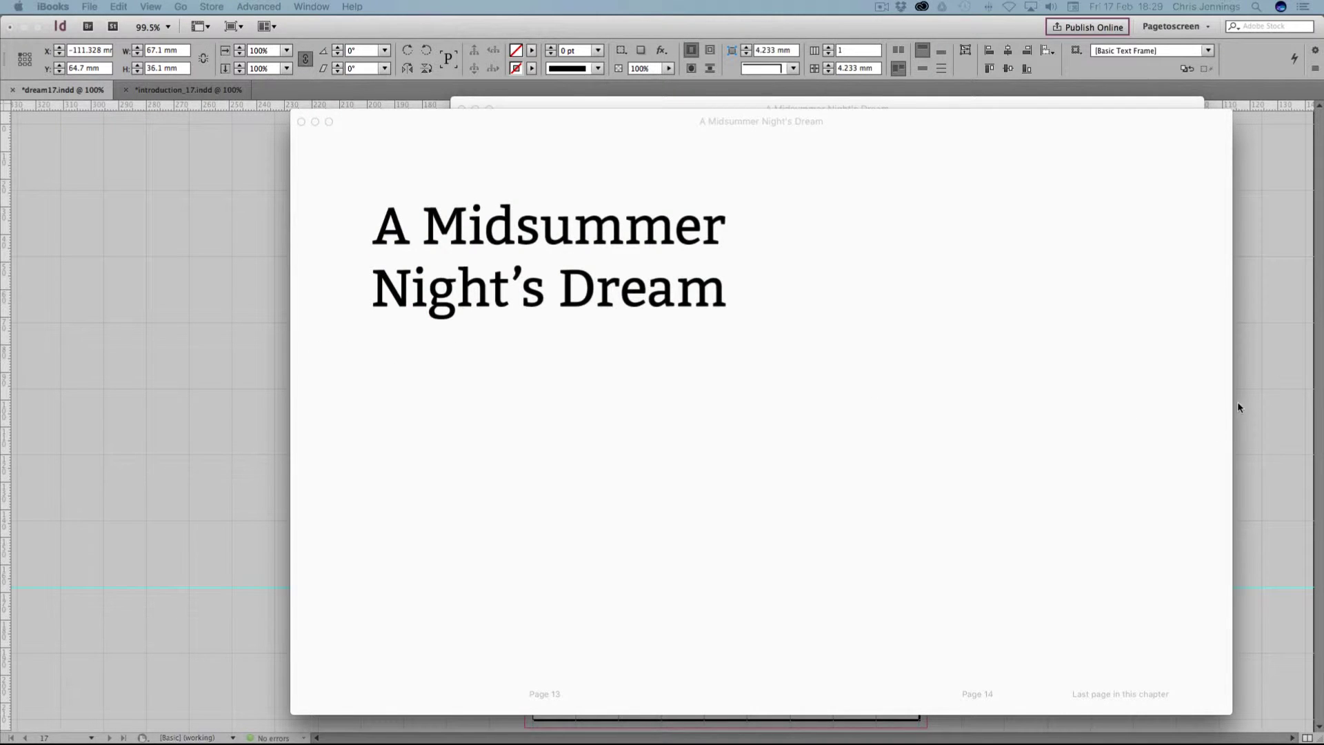
pyautogui.moveTo(1232, 407); pyautogui.dragTo(728, 379)
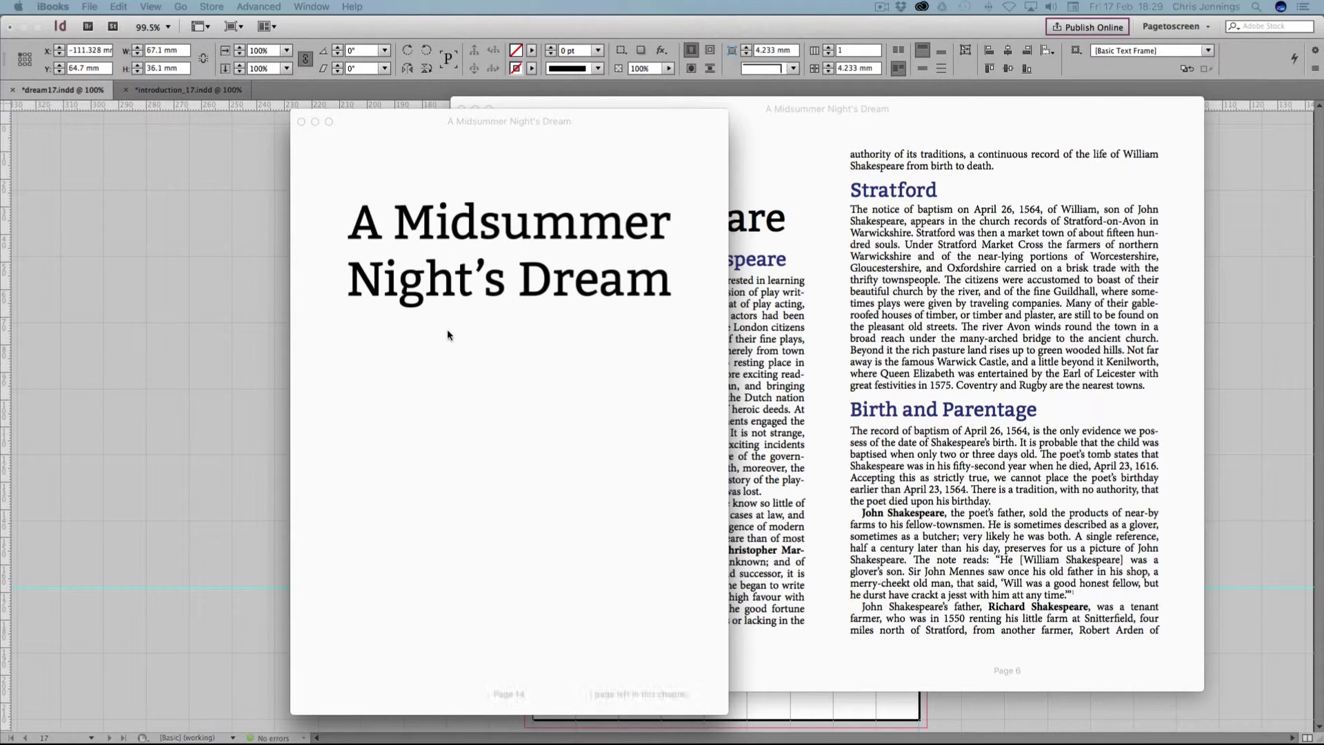
# Page back to Contents, forward to The Life of Shakespeare, and widen to a two-page spread
pyautogui.click(306, 424)
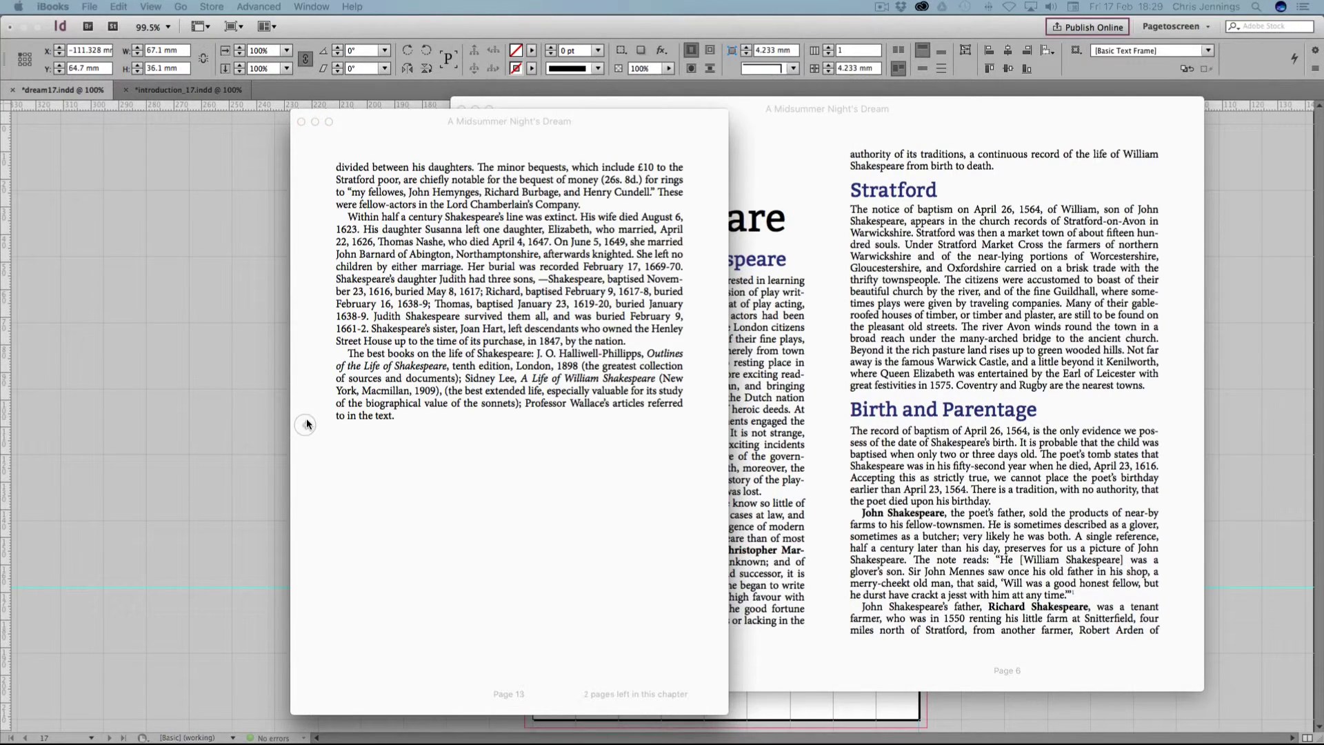
pyautogui.click(306, 424)
pyautogui.click(305, 424)
pyautogui.click(306, 424)
pyautogui.click(305, 424)
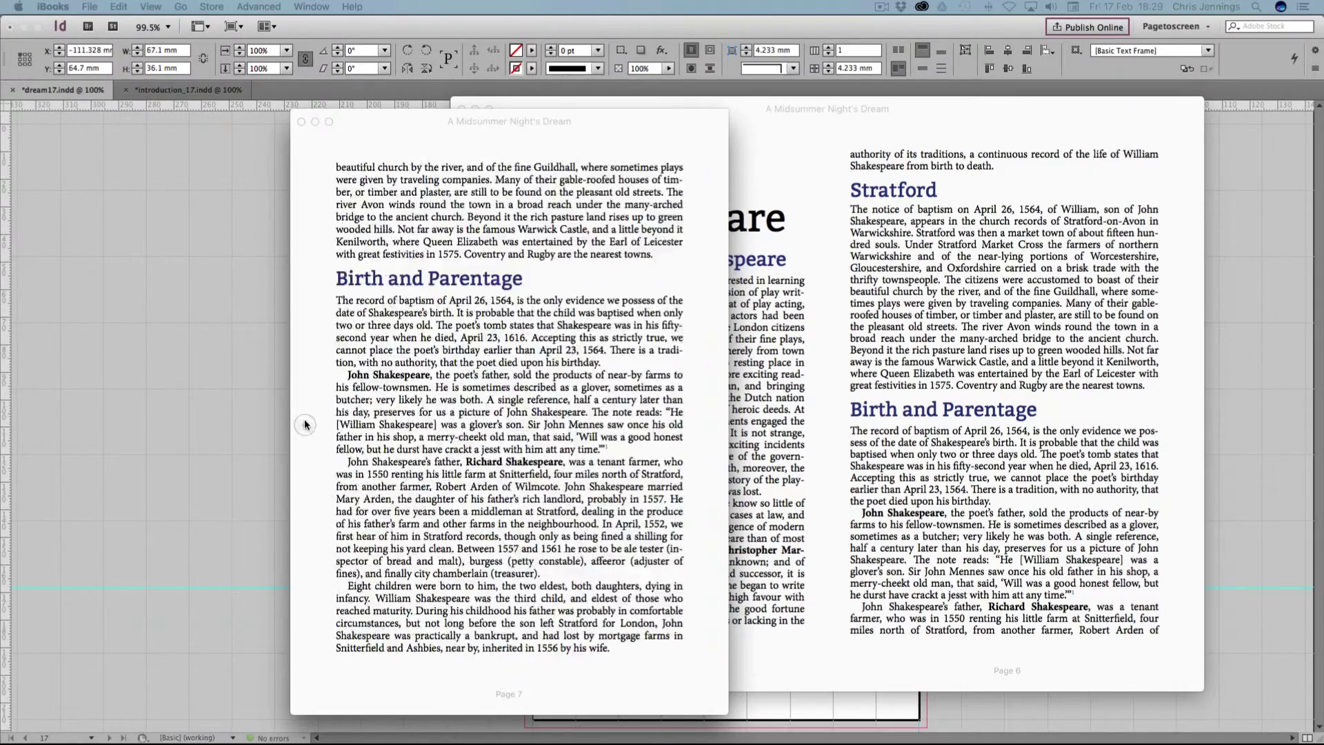
pyautogui.click(305, 424)
pyautogui.click(306, 424)
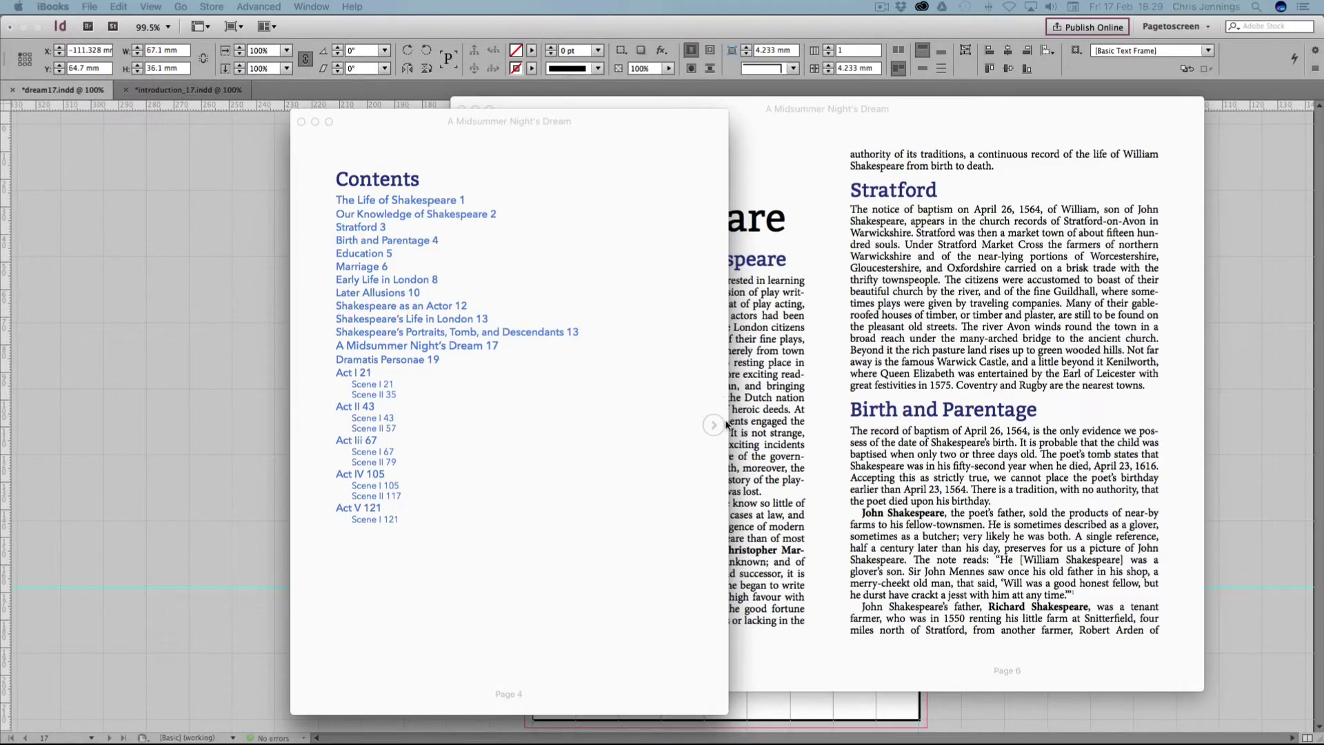
pyautogui.click(715, 426)
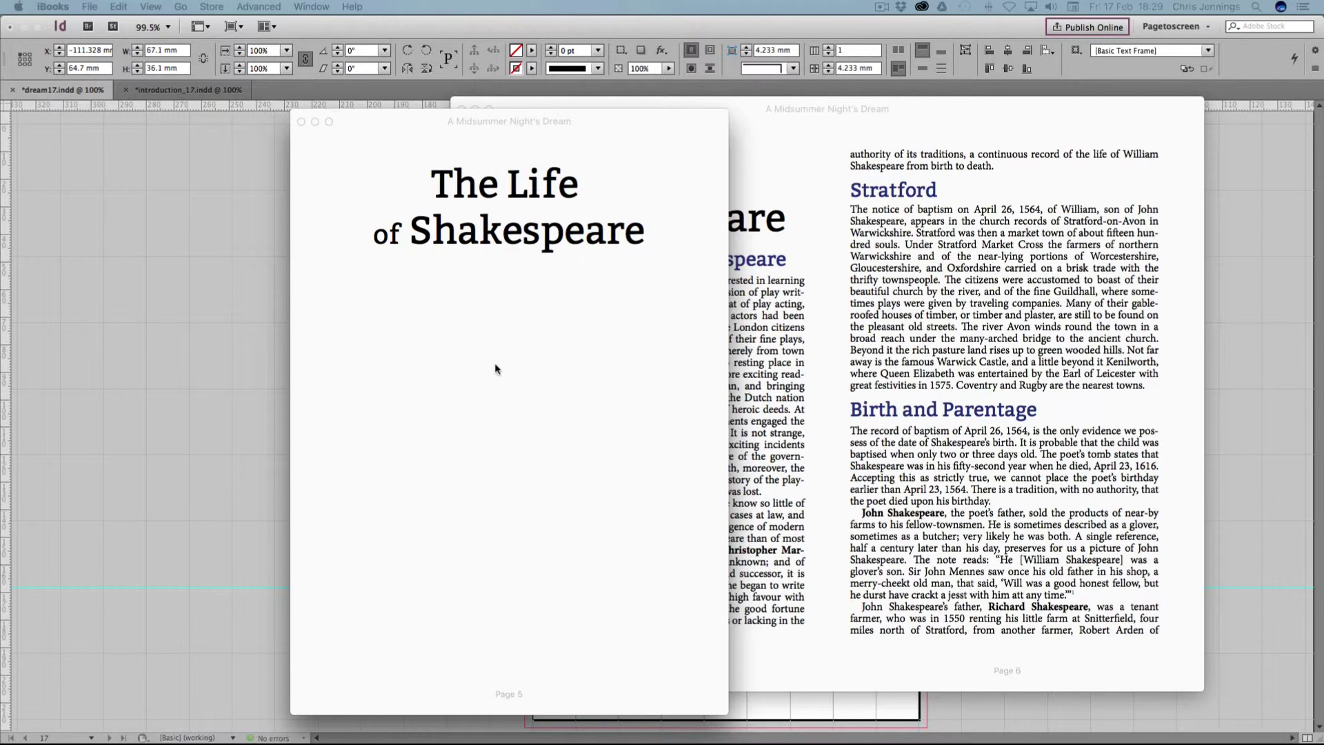
pyautogui.moveTo(726, 412); pyautogui.dragTo(896, 413)
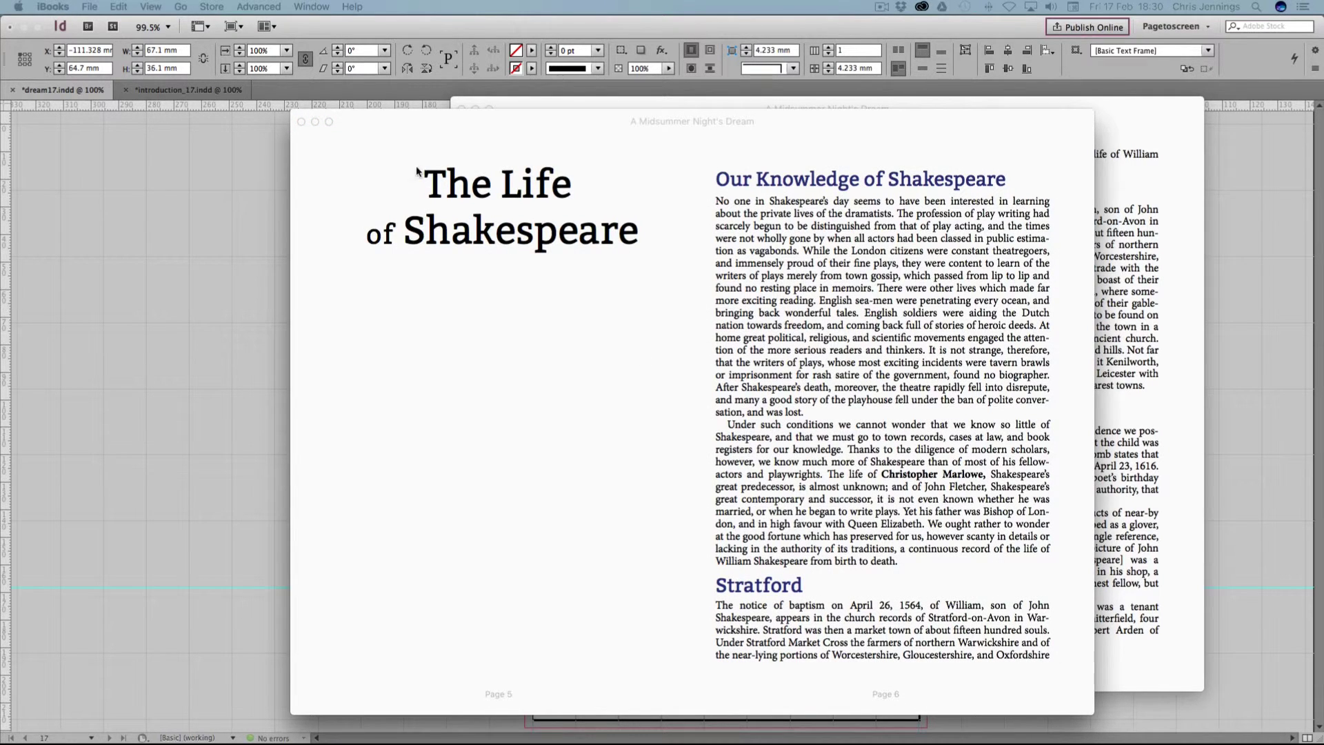
pyautogui.moveTo(428, 122)
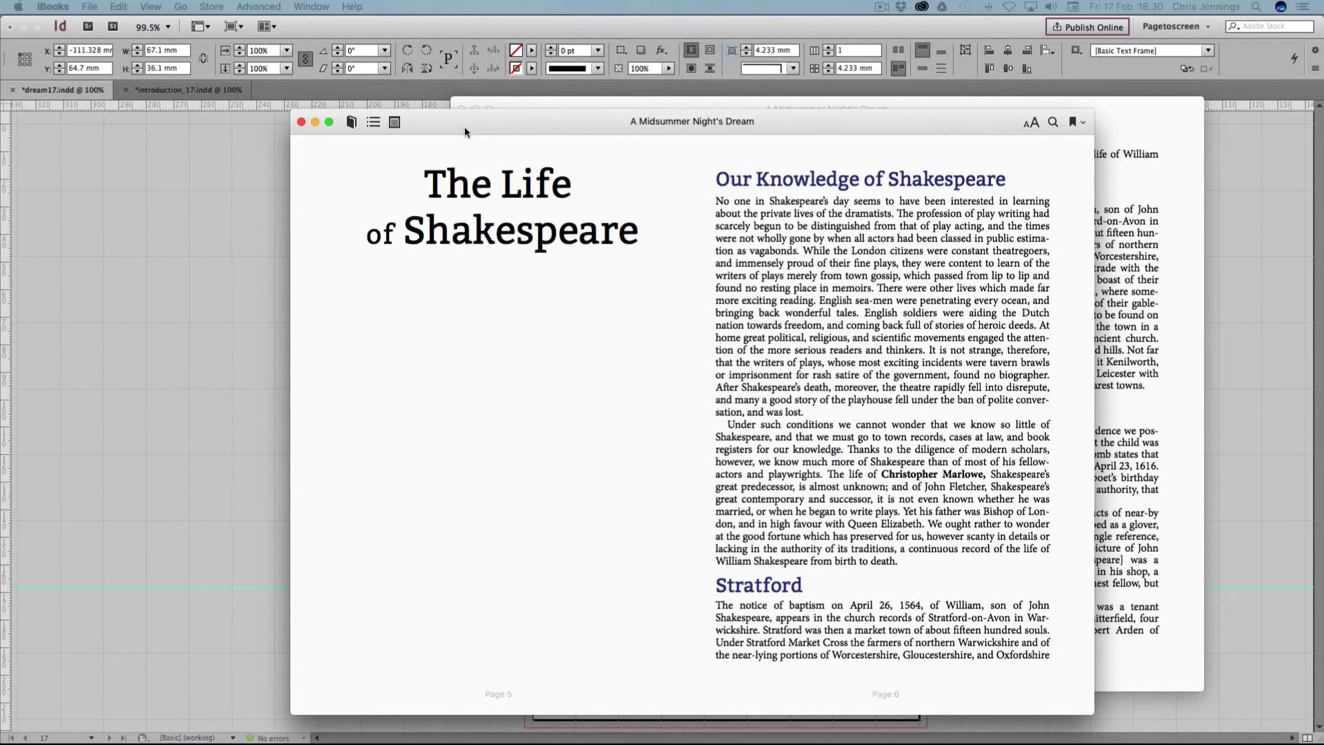